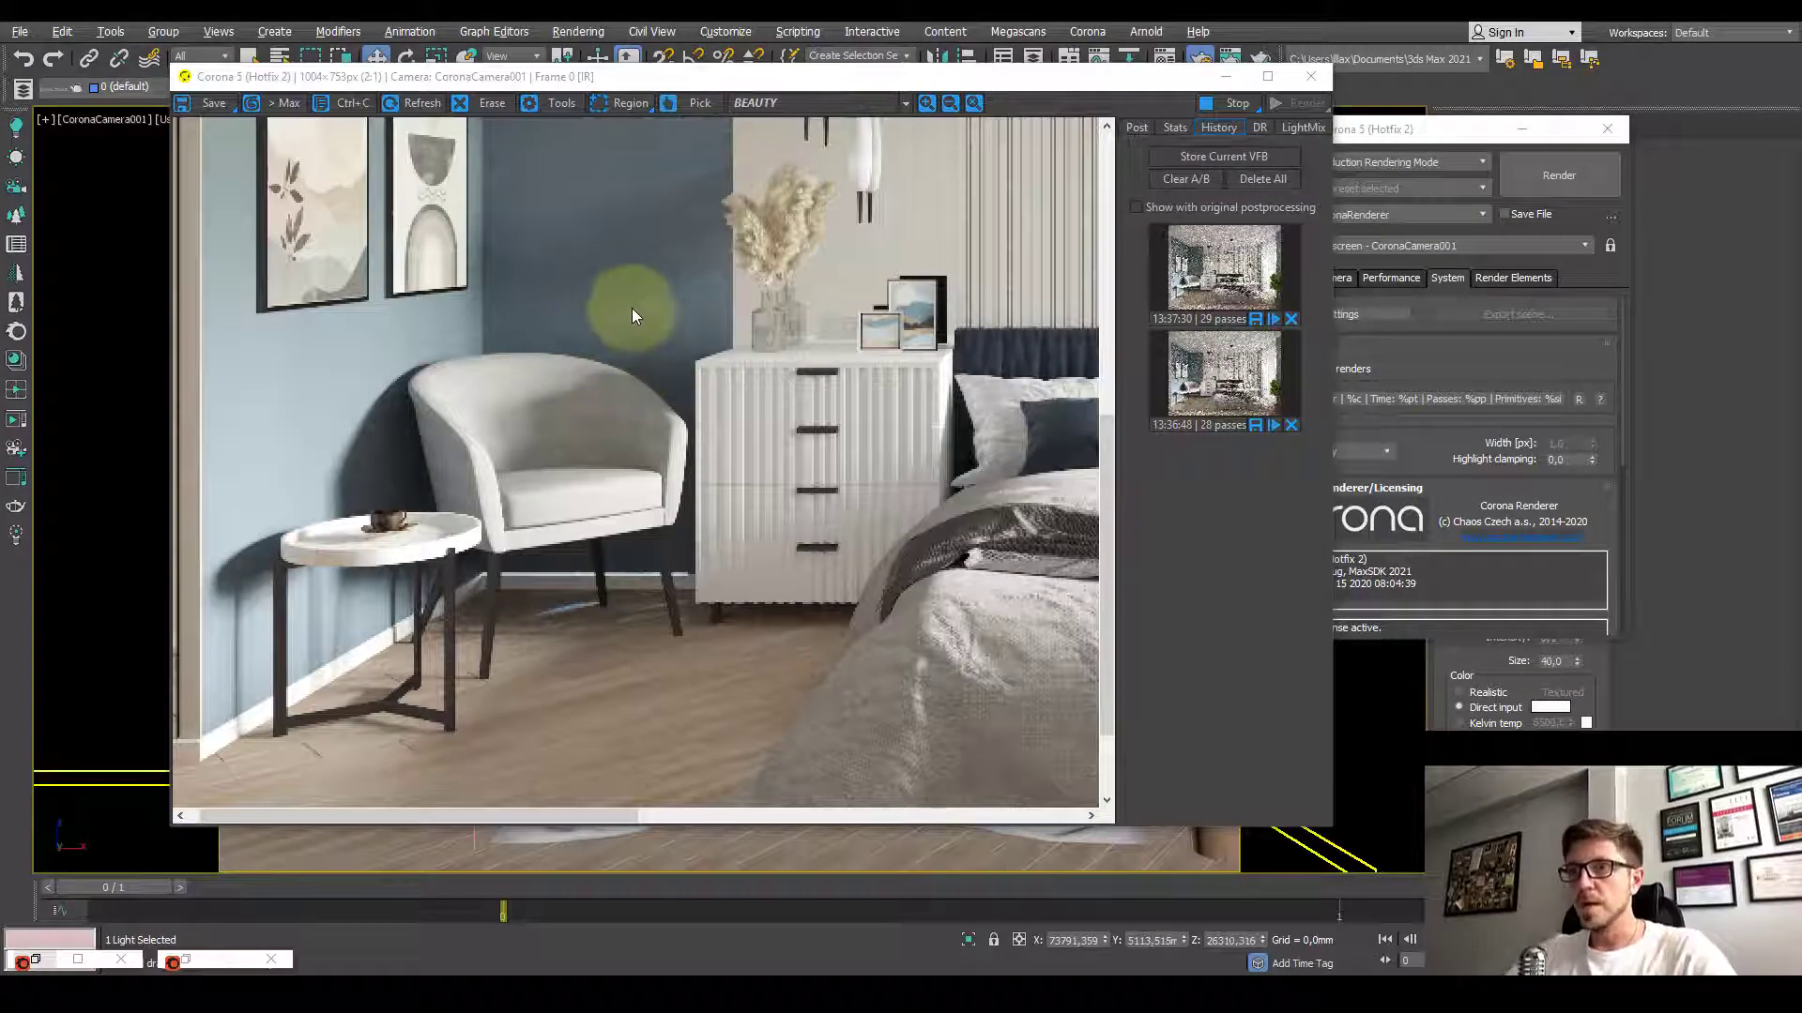
Step: Arrange the Corona VFB and show its Post tone mapping settings
{"action": "left_click_drag", "start_coordinate": [707, 79], "coordinate": [841, 98]}
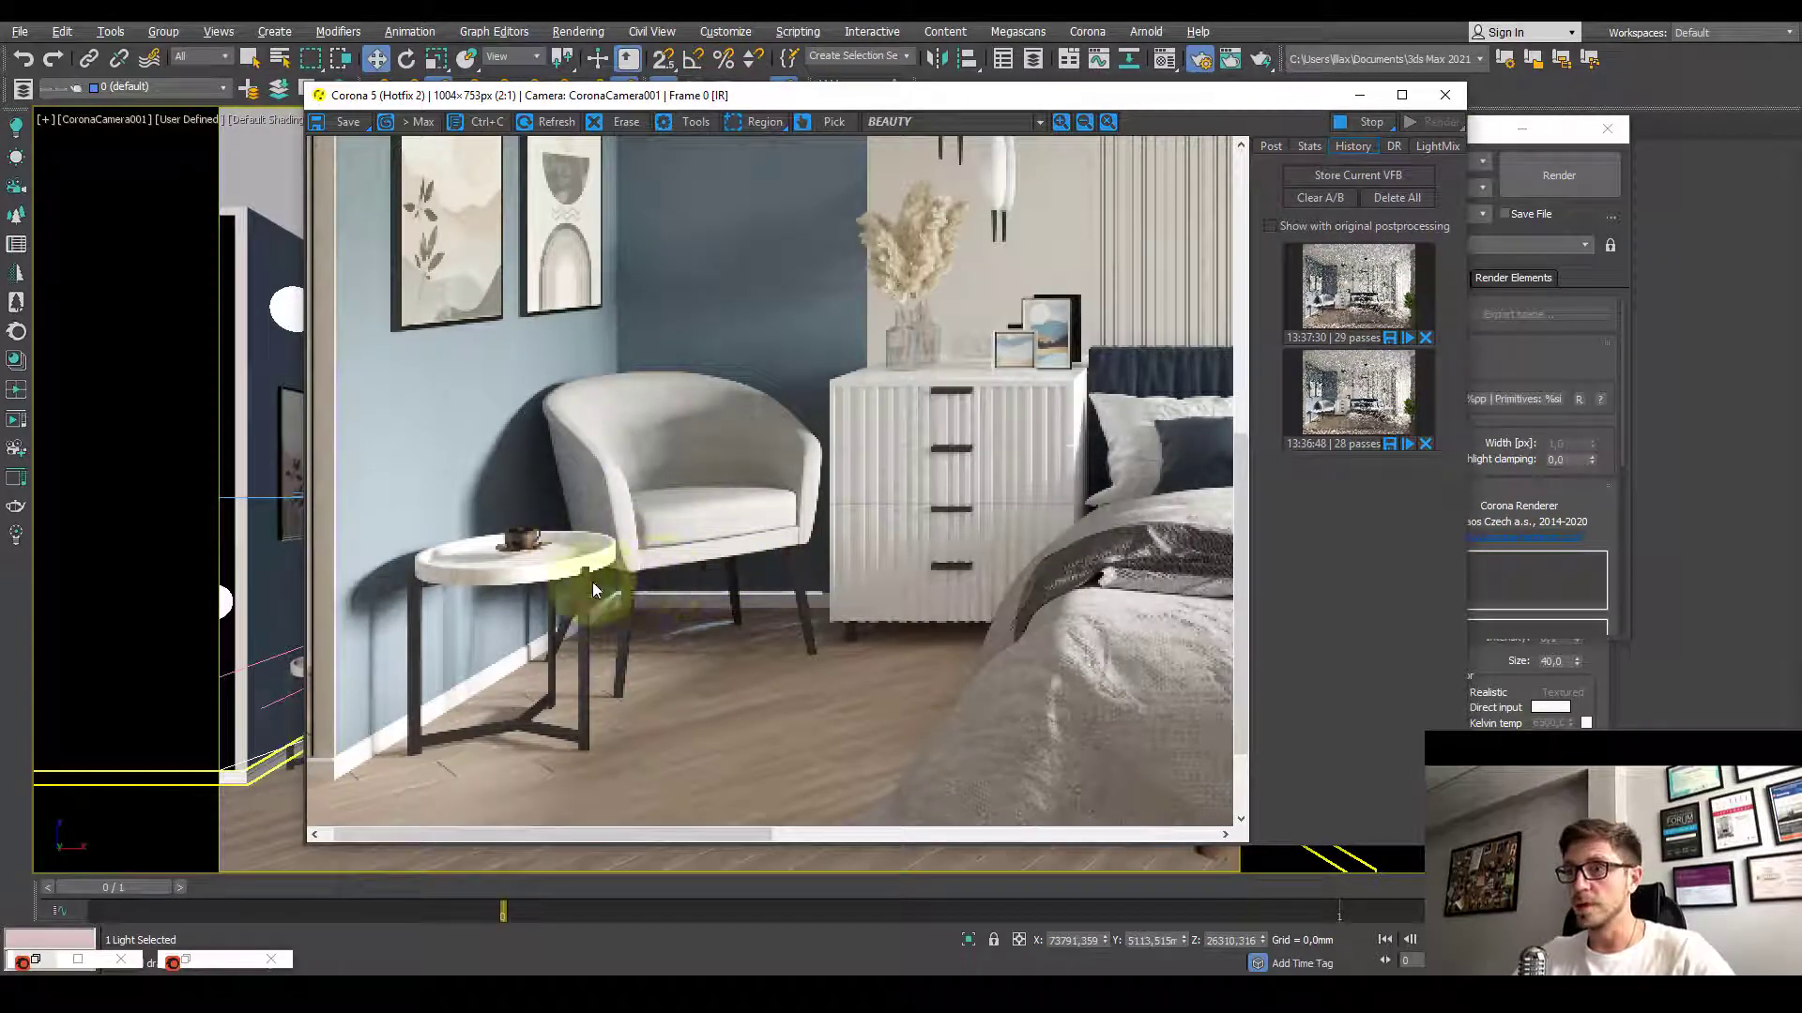
{"action": "left_click_drag", "start_coordinate": [612, 596], "coordinate": [637, 589]}
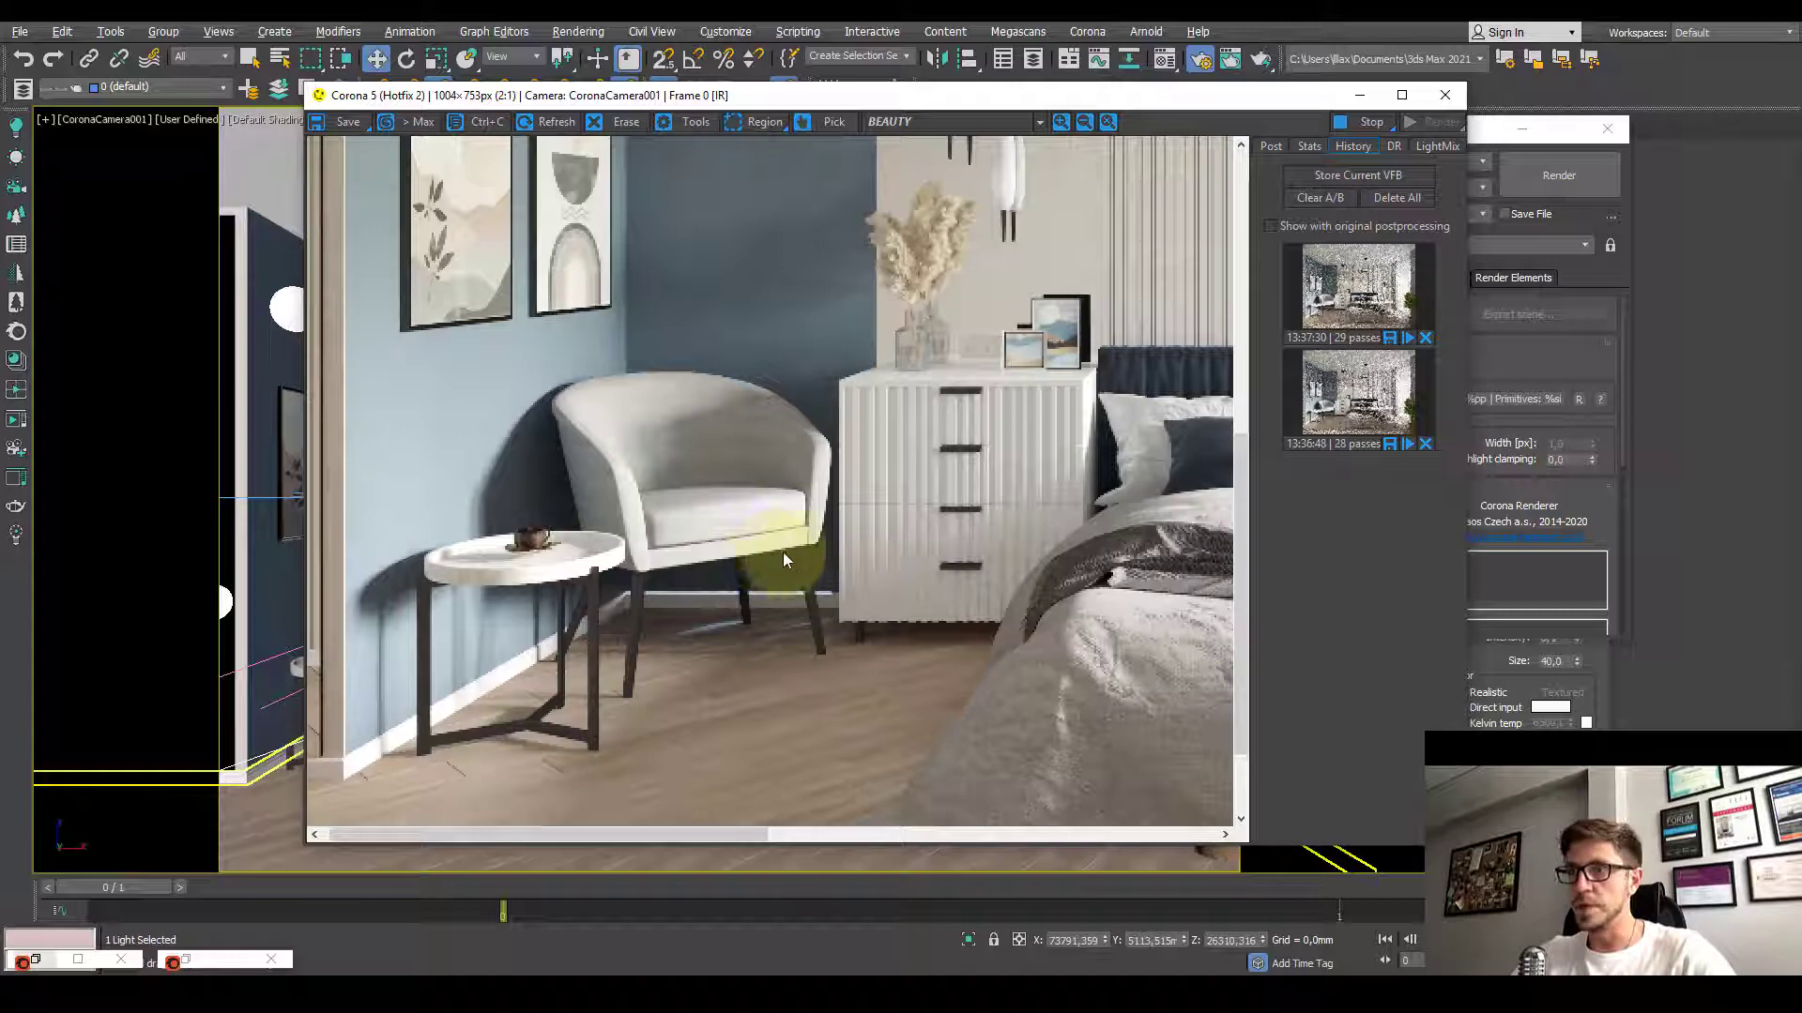
{"action": "scroll", "coordinate": [554, 594], "scroll_direction": "up", "scroll_amount": 1}
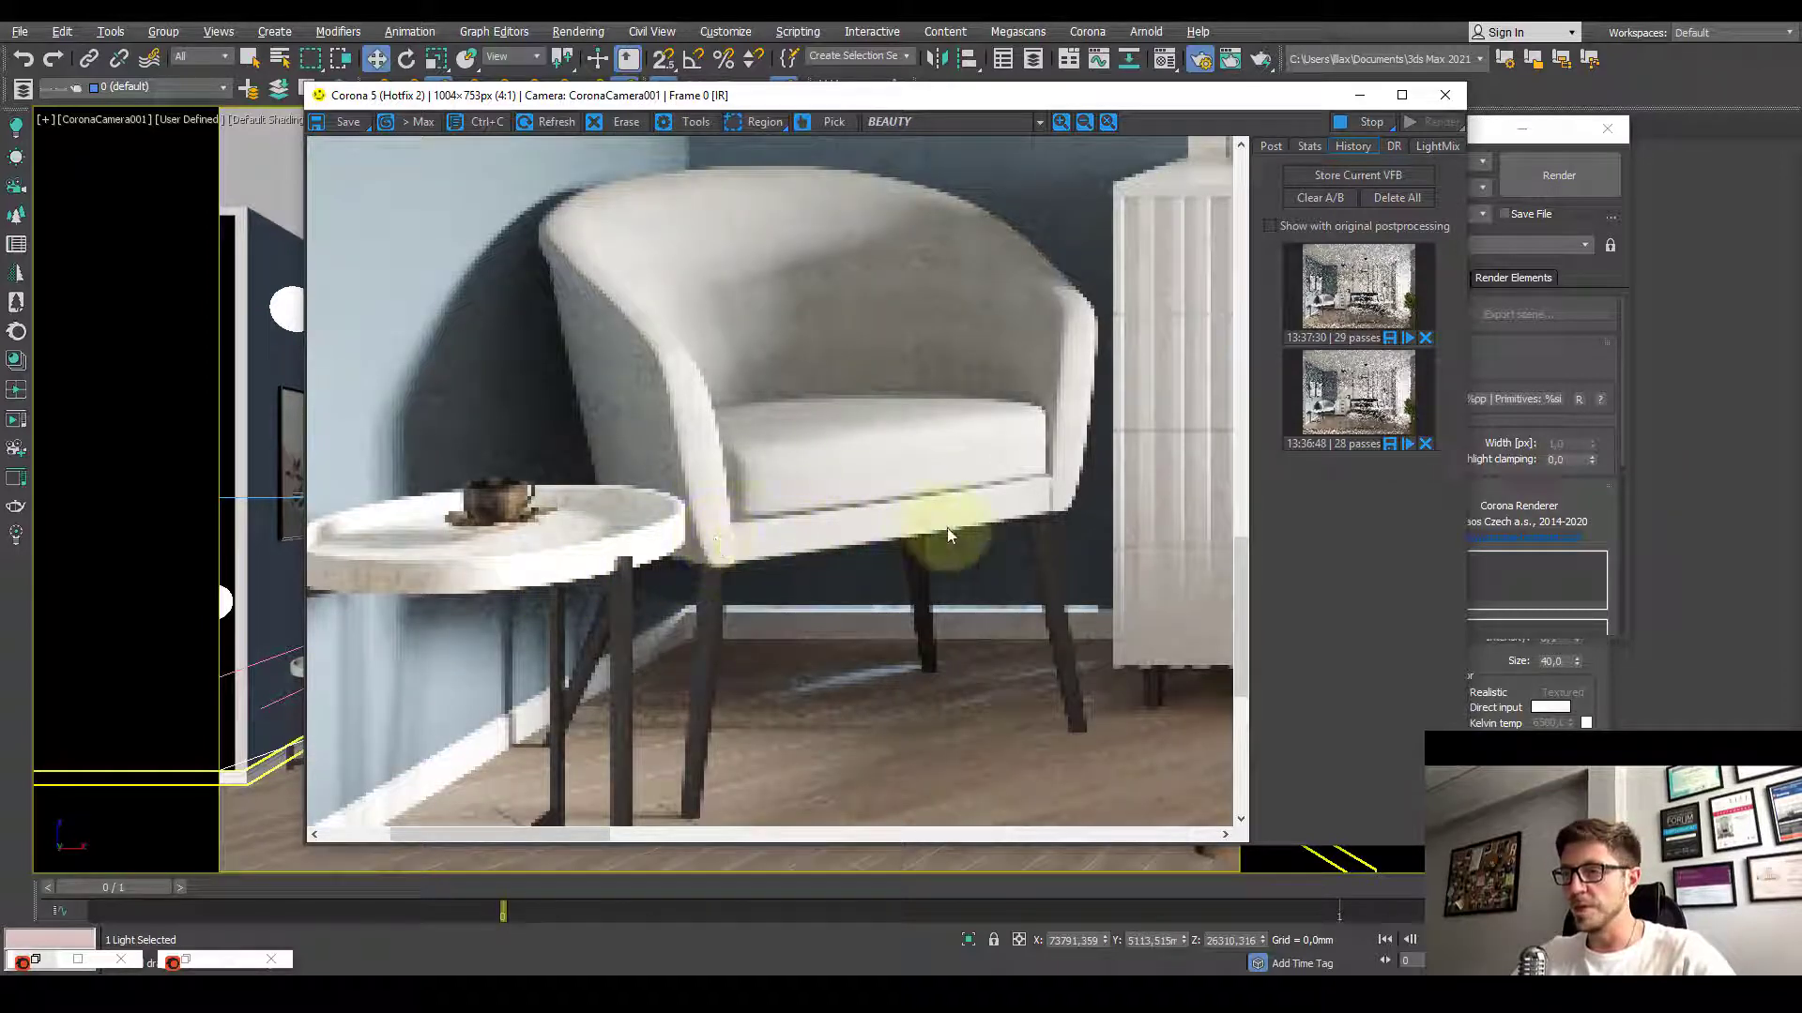
{"action": "scroll", "coordinate": [606, 546], "scroll_direction": "down", "scroll_amount": 1}
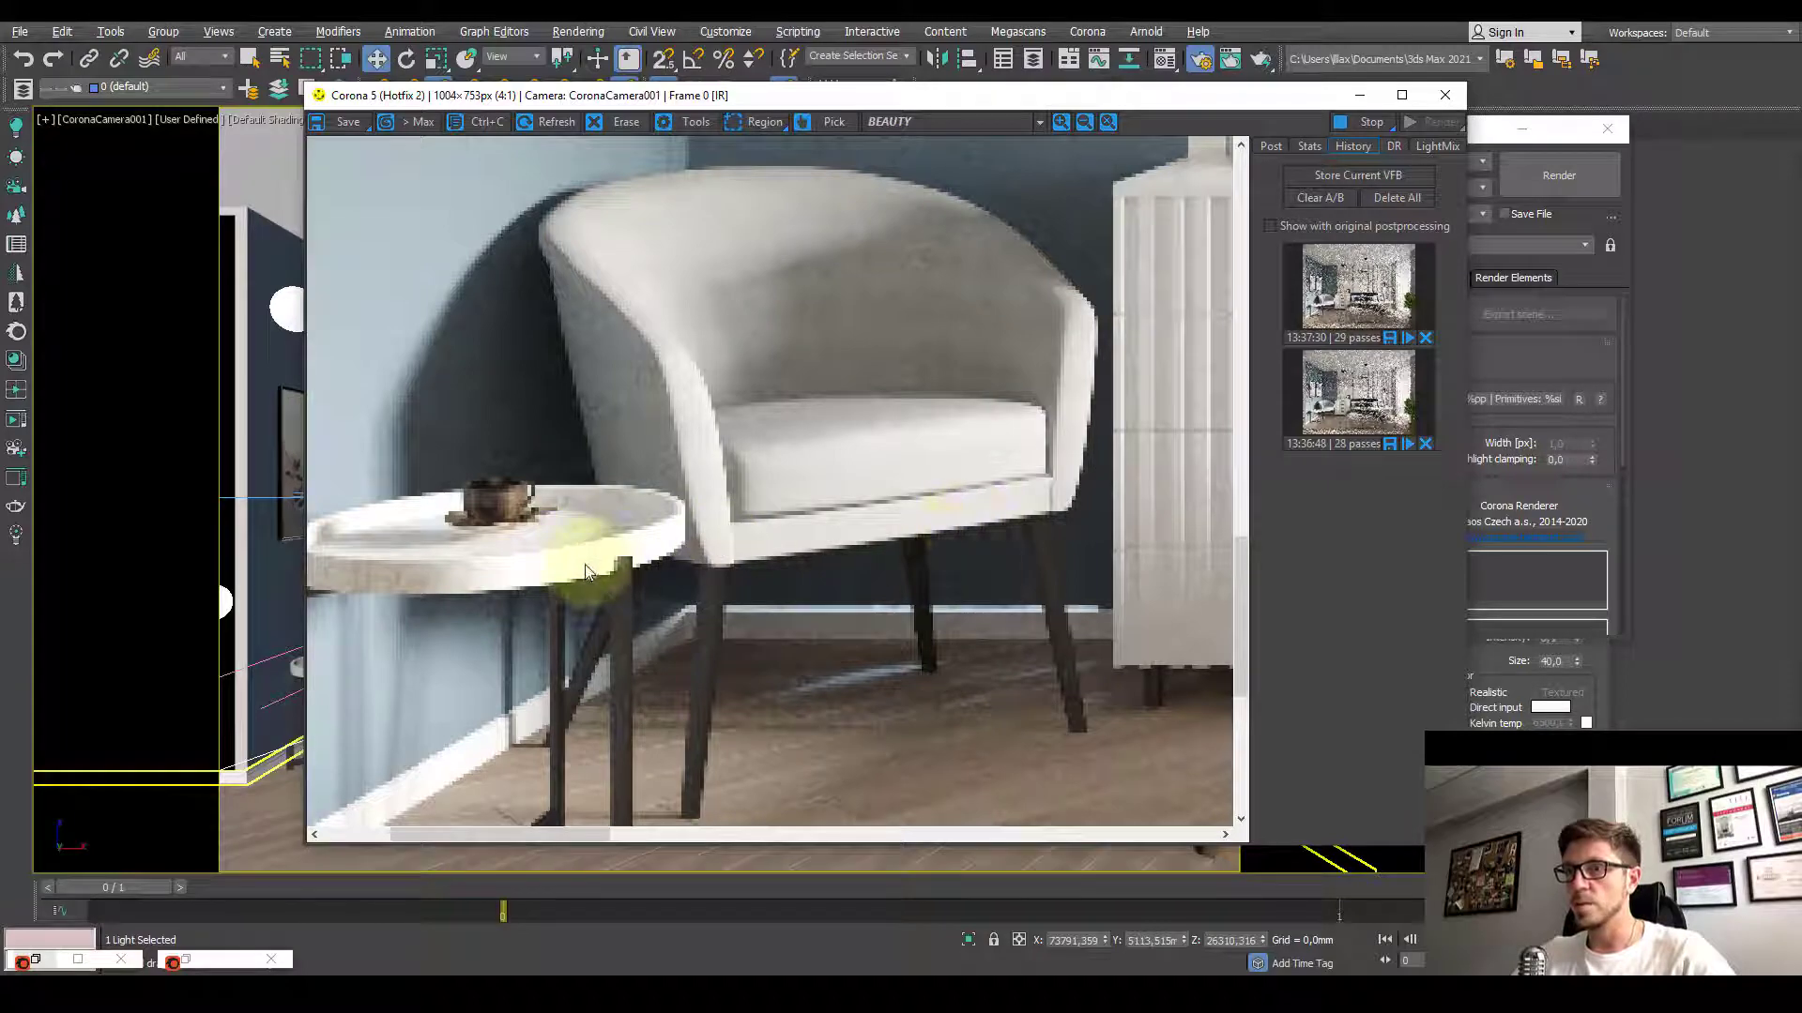
{"action": "scroll", "coordinate": [584, 563], "scroll_direction": "down", "scroll_amount": 1}
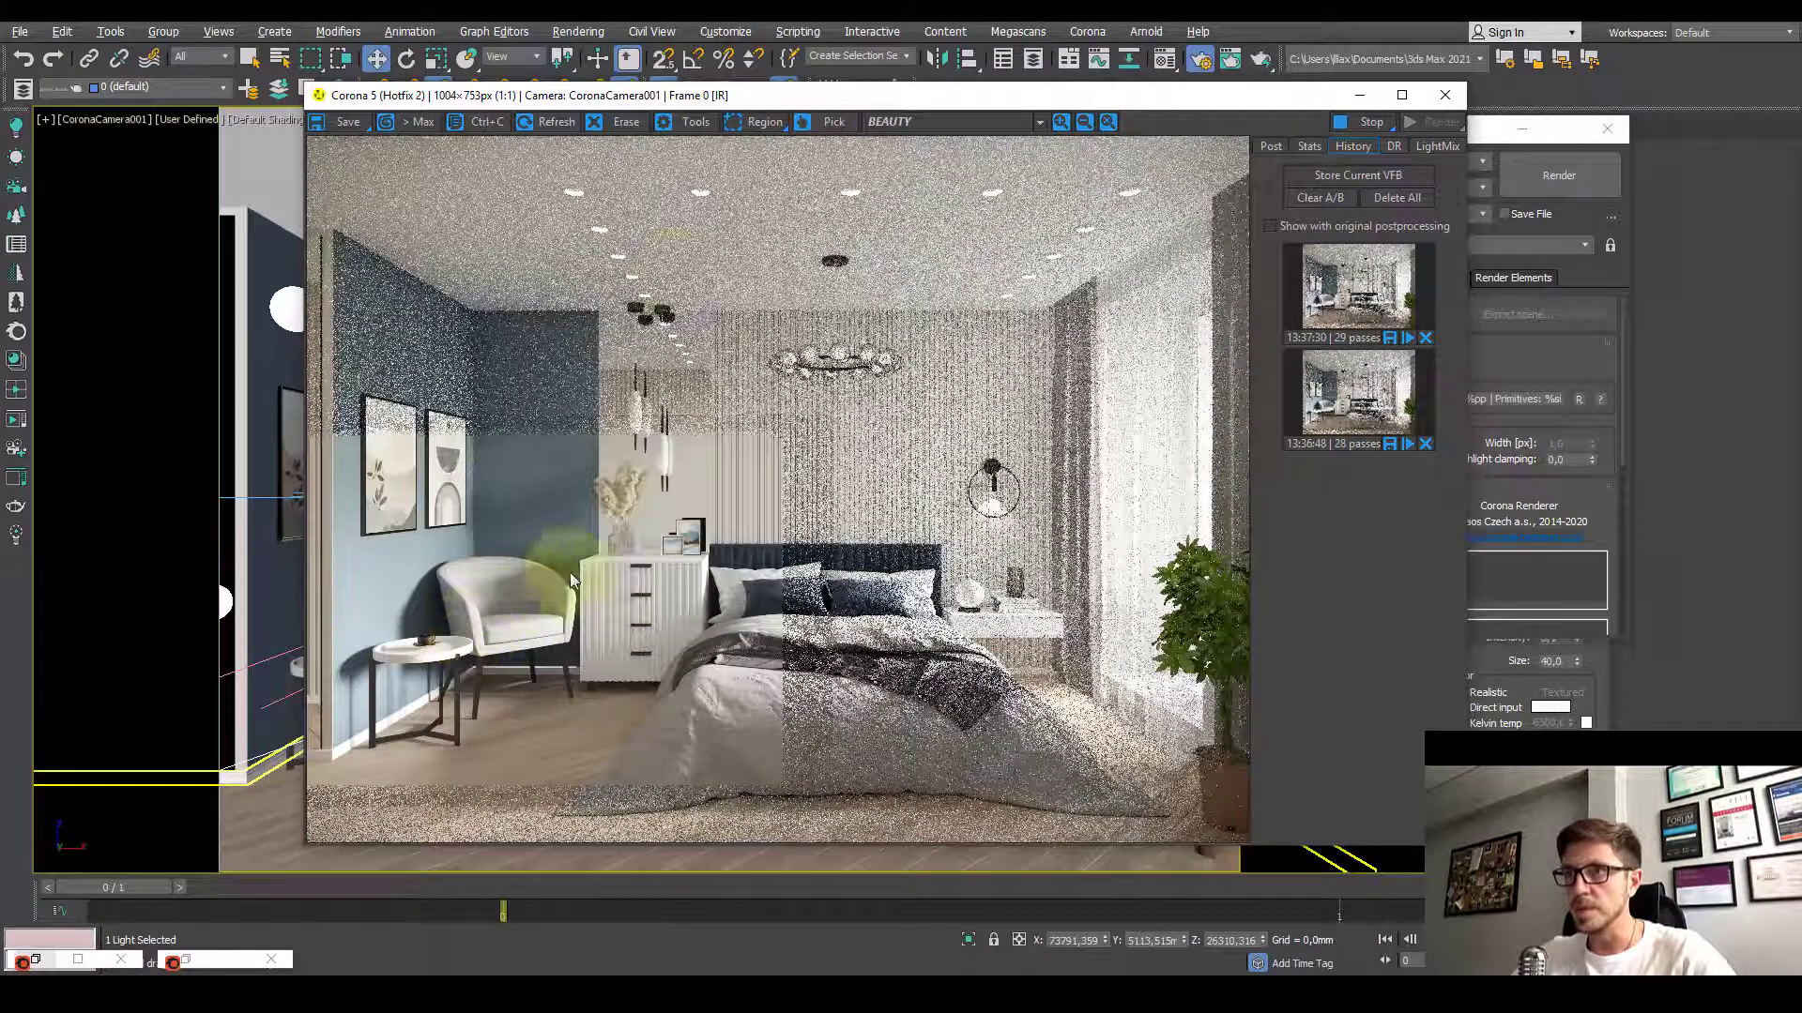
{"action": "left_click_drag", "start_coordinate": [688, 100], "coordinate": [680, 129]}
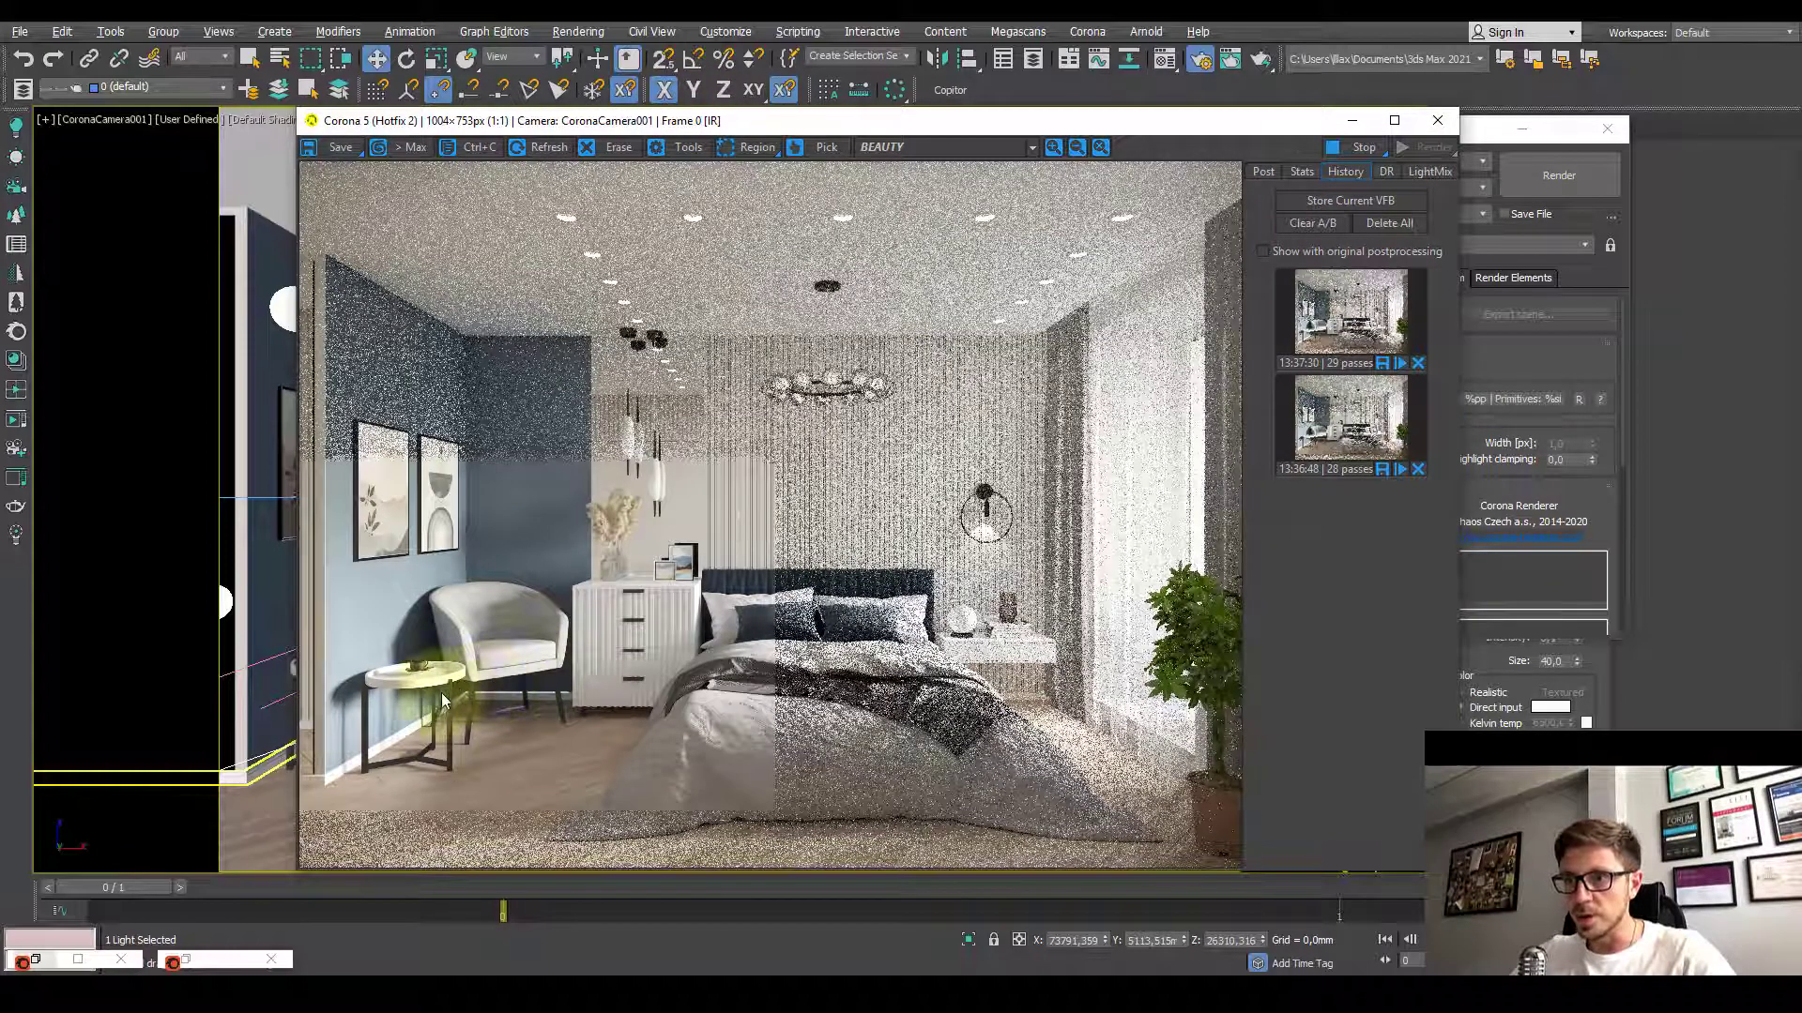
{"action": "left_click", "coordinate": [1263, 172]}
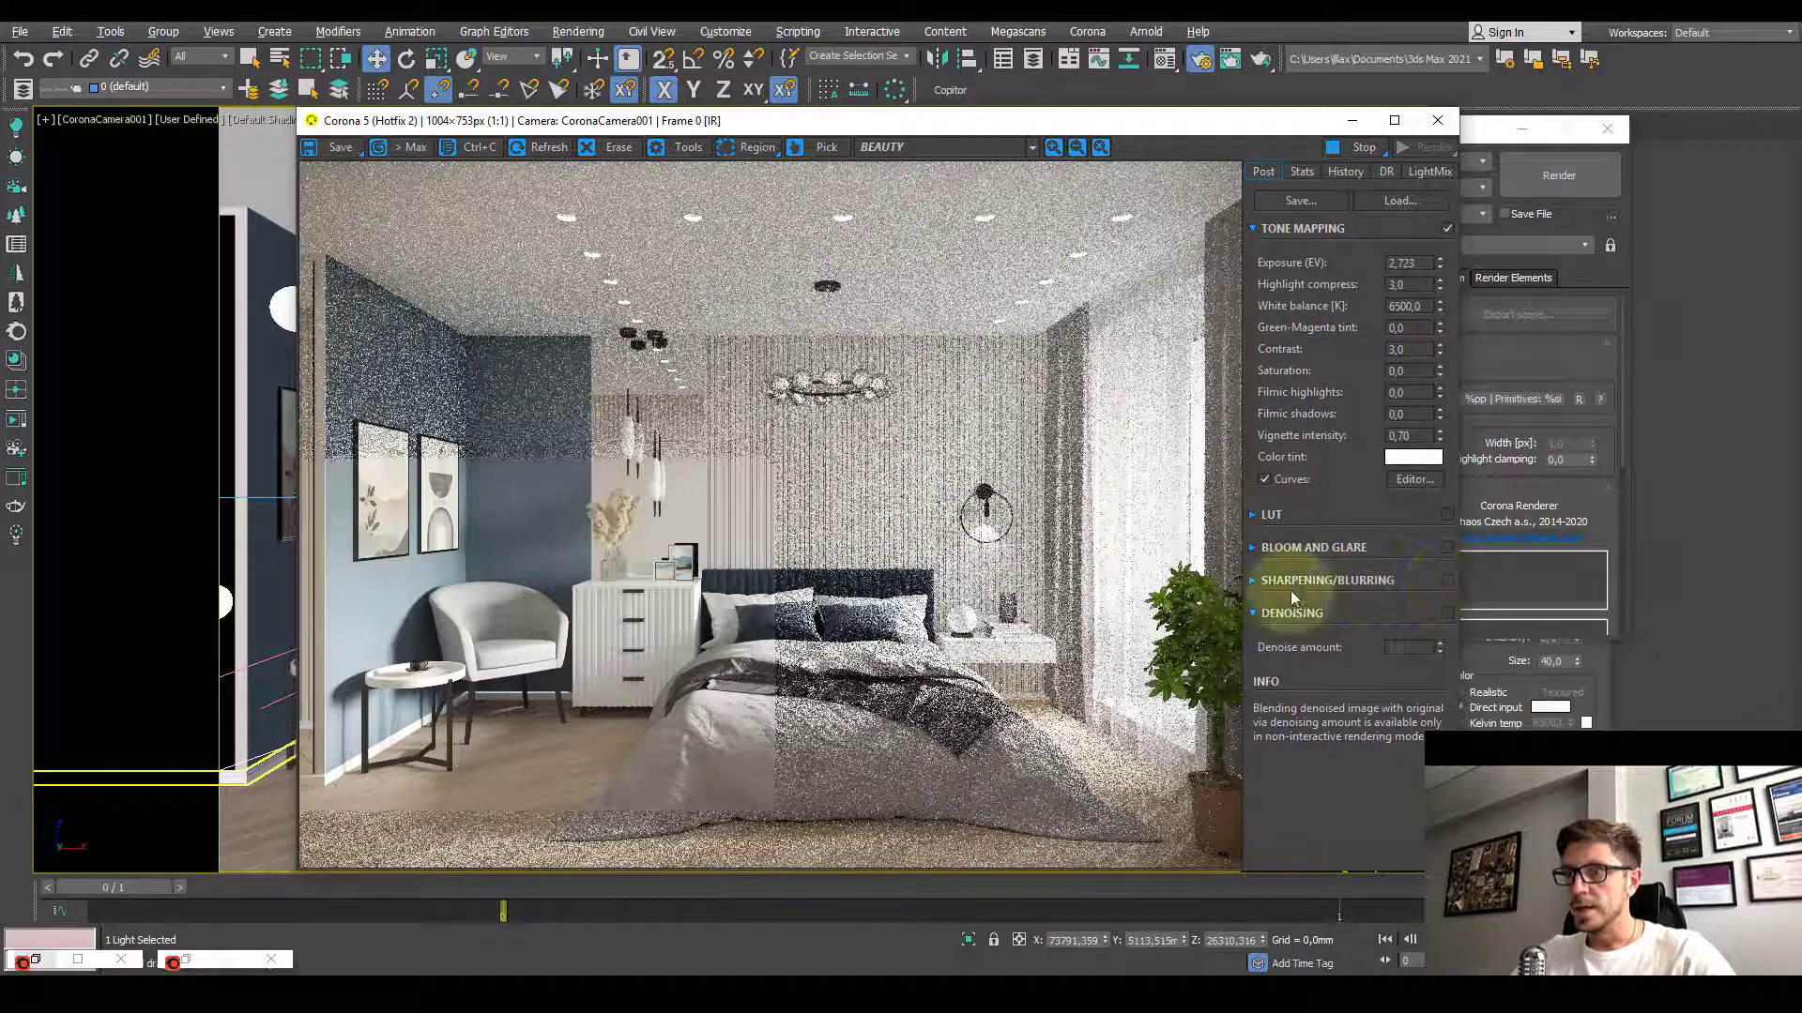
Step: Move the VFB left and bring Render Setup to the front
{"action": "scroll", "coordinate": [441, 709], "scroll_direction": "up", "scroll_amount": 1}
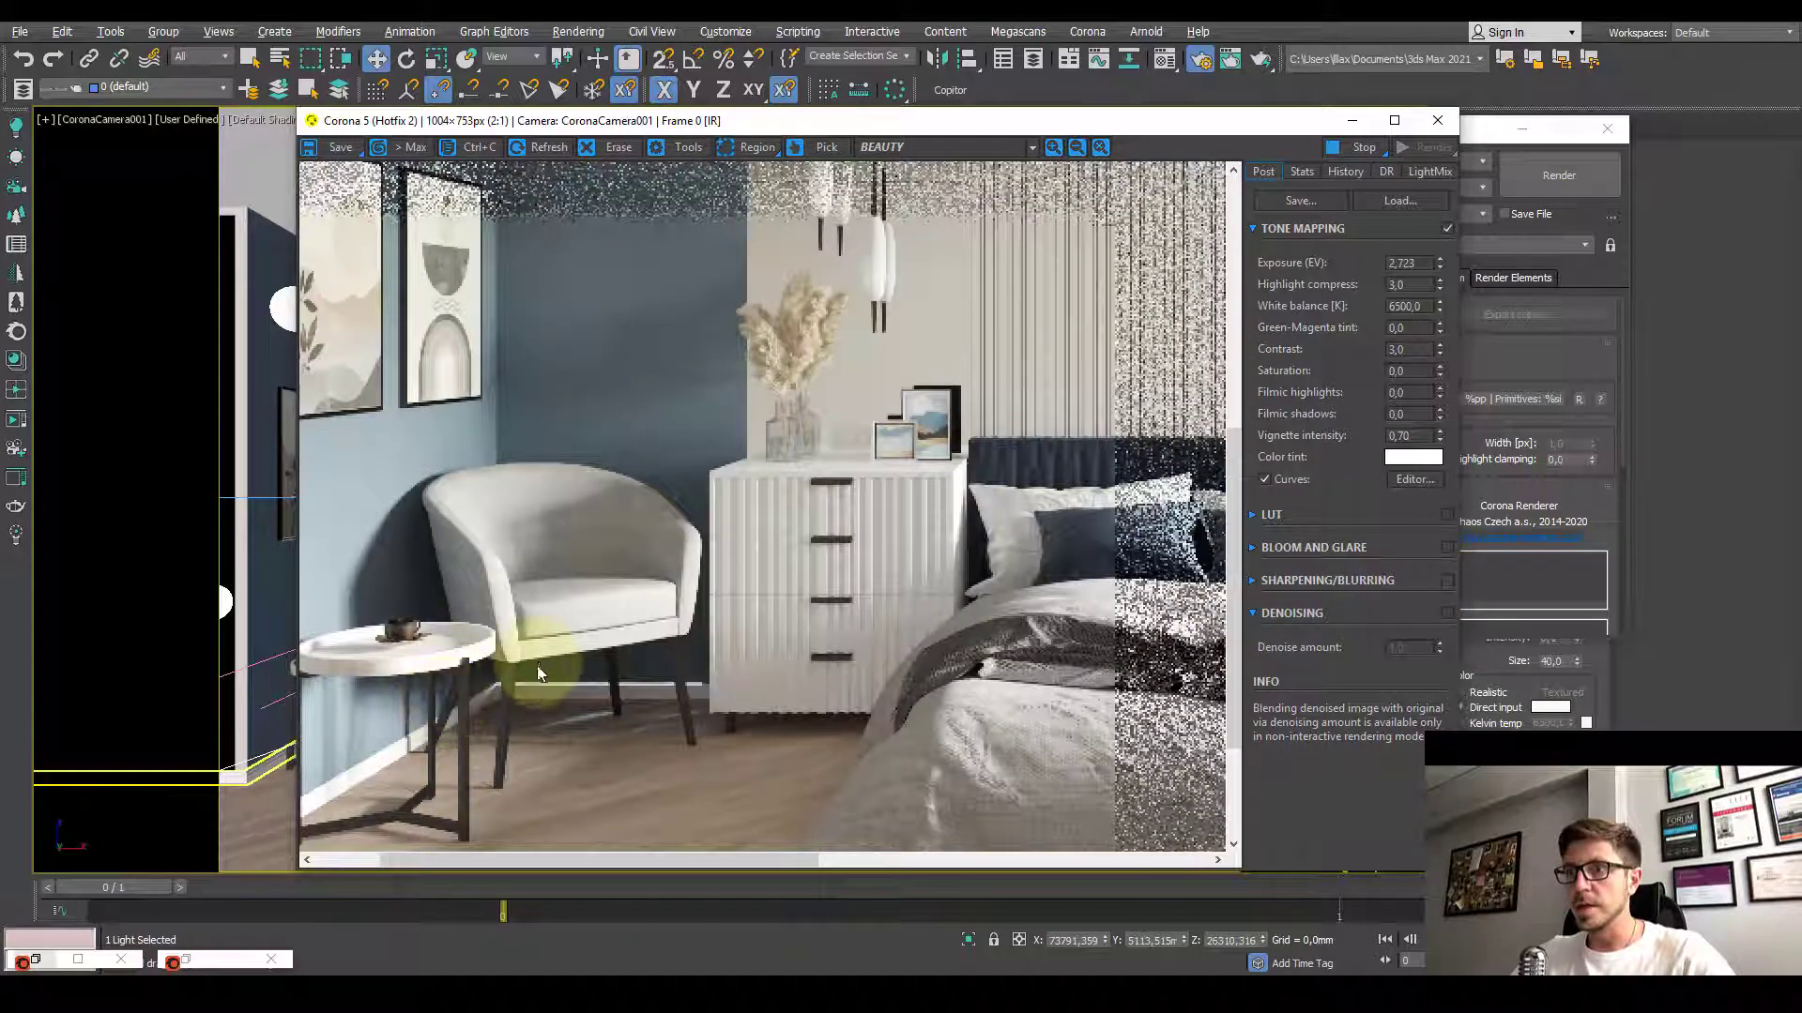
{"action": "left_click_drag", "start_coordinate": [516, 673], "coordinate": [592, 656]}
{"action": "left_click_drag", "start_coordinate": [1121, 131], "coordinate": [1003, 124]}
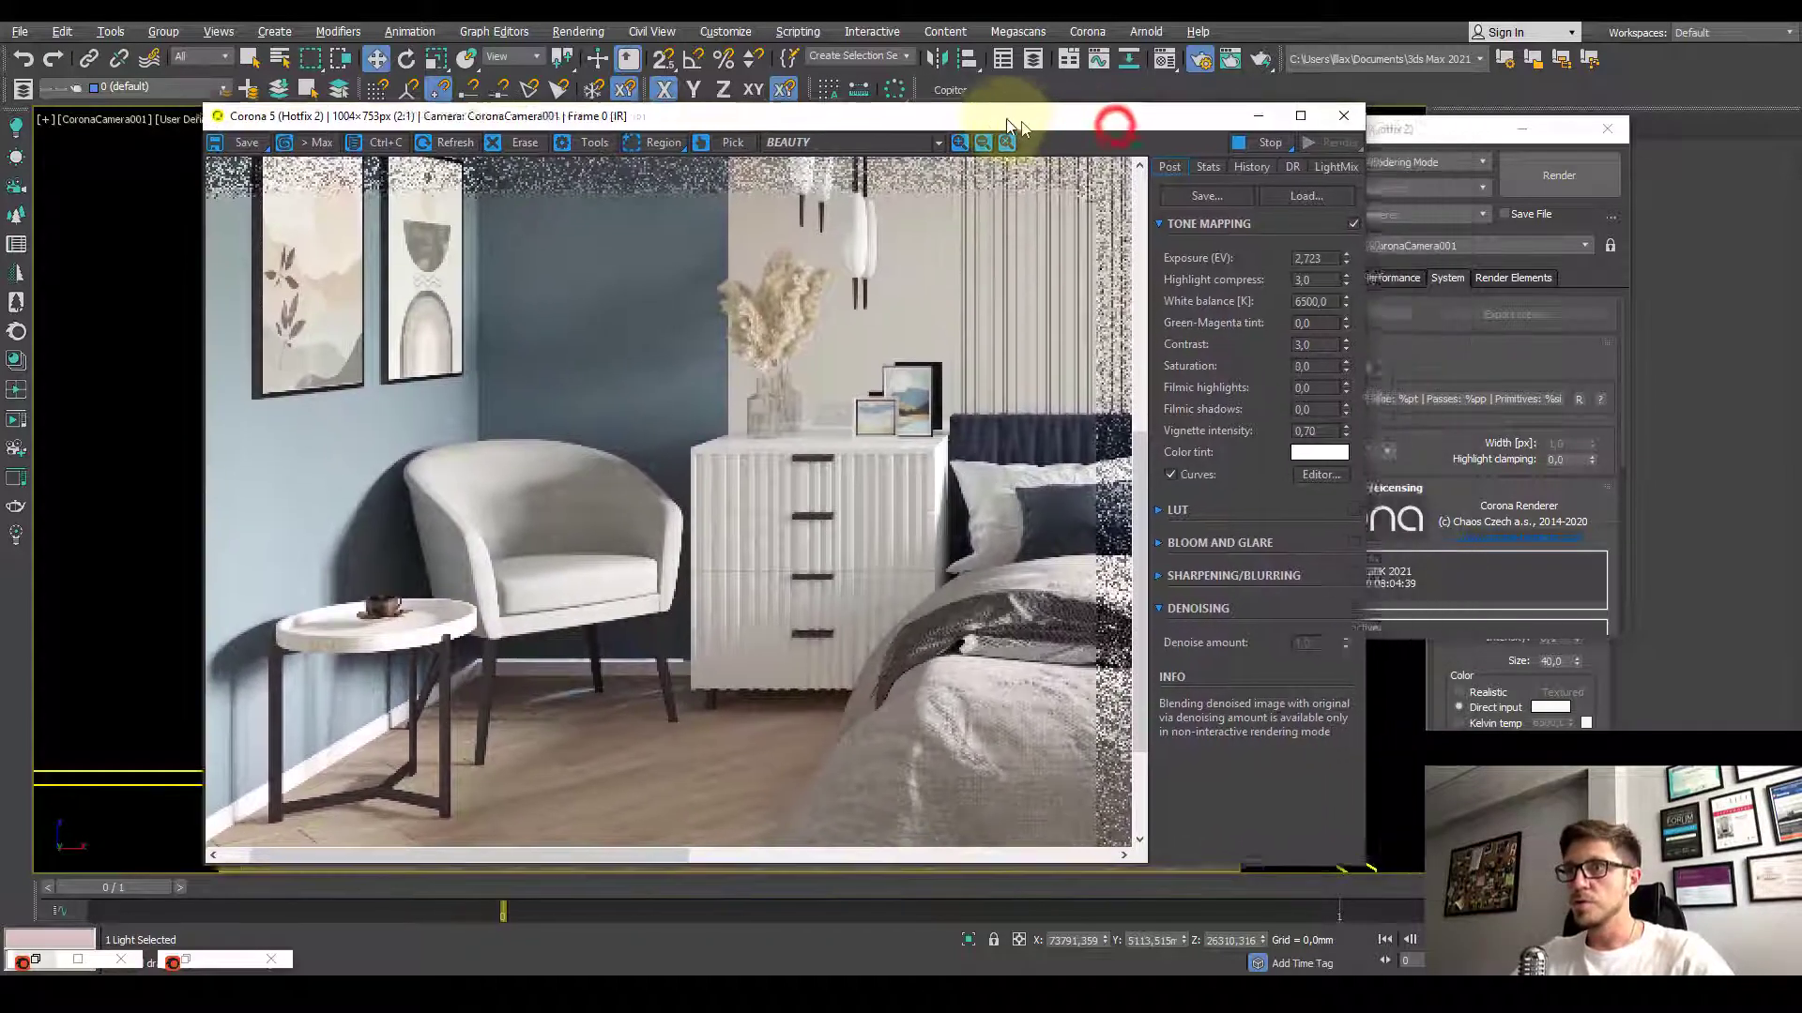
{"action": "left_click", "coordinate": [1404, 135]}
{"action": "left_click_drag", "start_coordinate": [1405, 135], "coordinate": [1373, 136]}
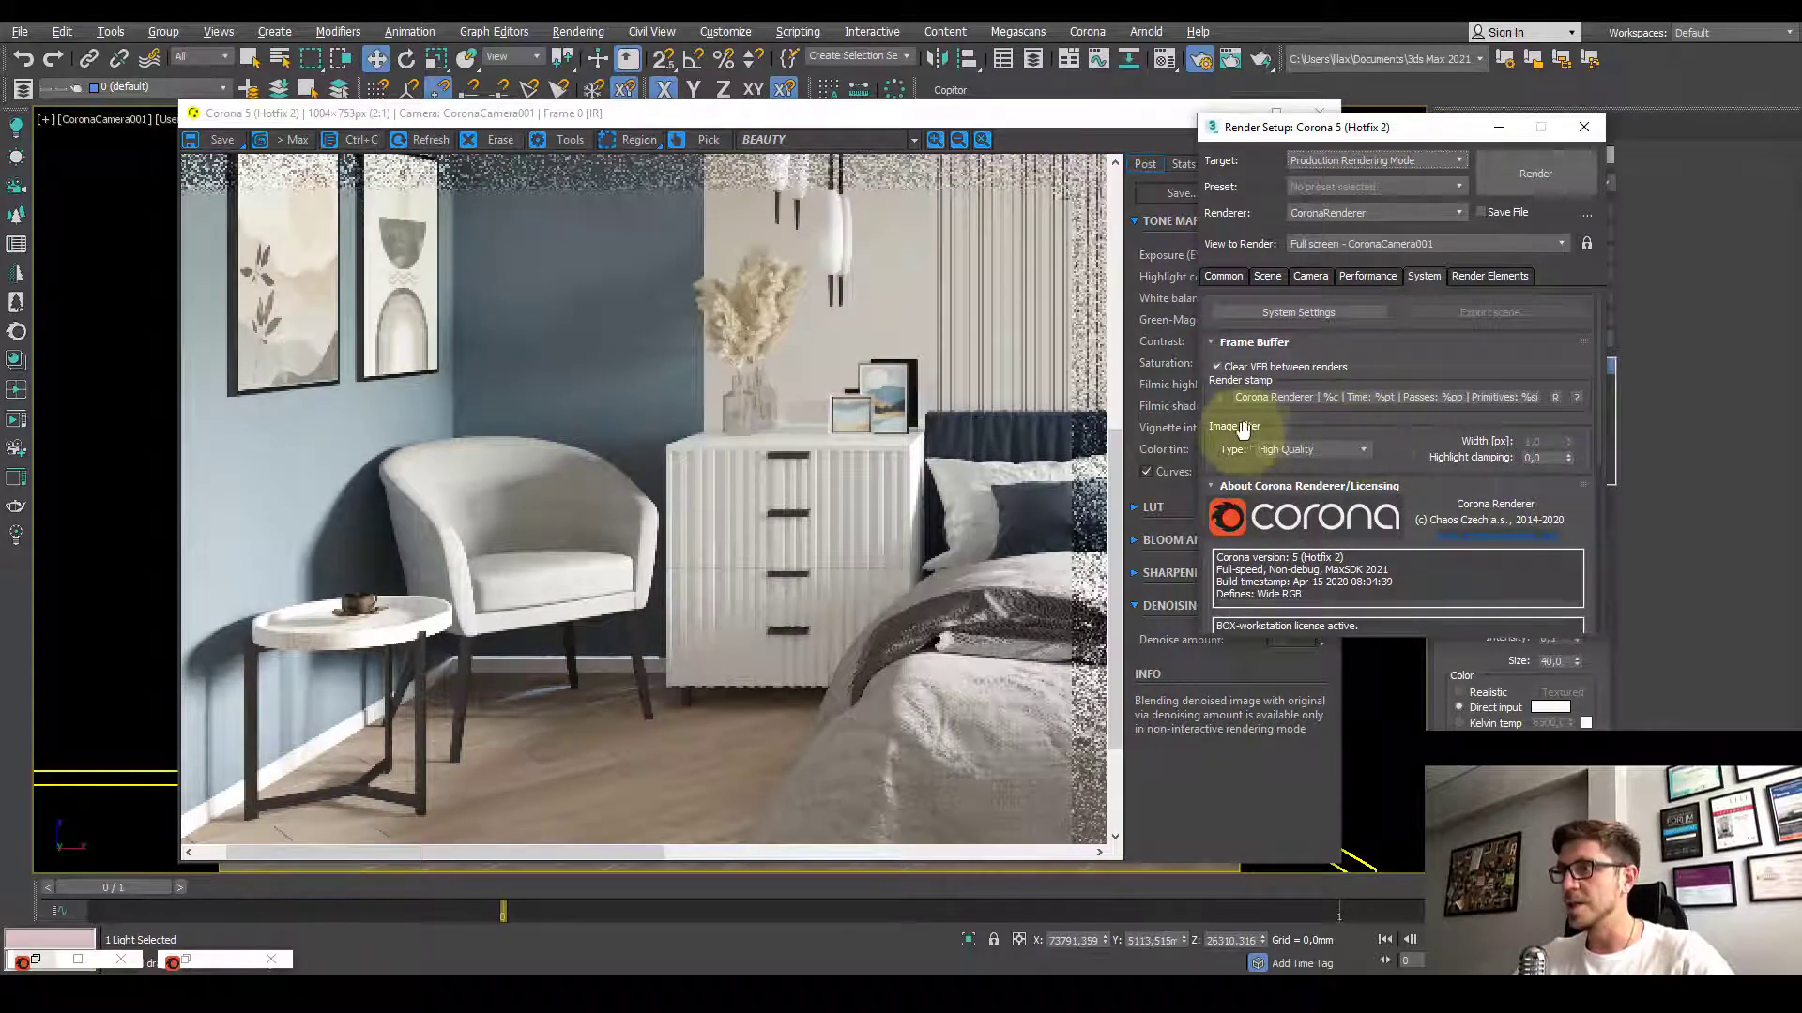
Step: Change the image filter type from High Quality to Tent, then zoom onto the armchair
{"action": "left_click_drag", "start_coordinate": [1346, 134], "coordinate": [1295, 138]}
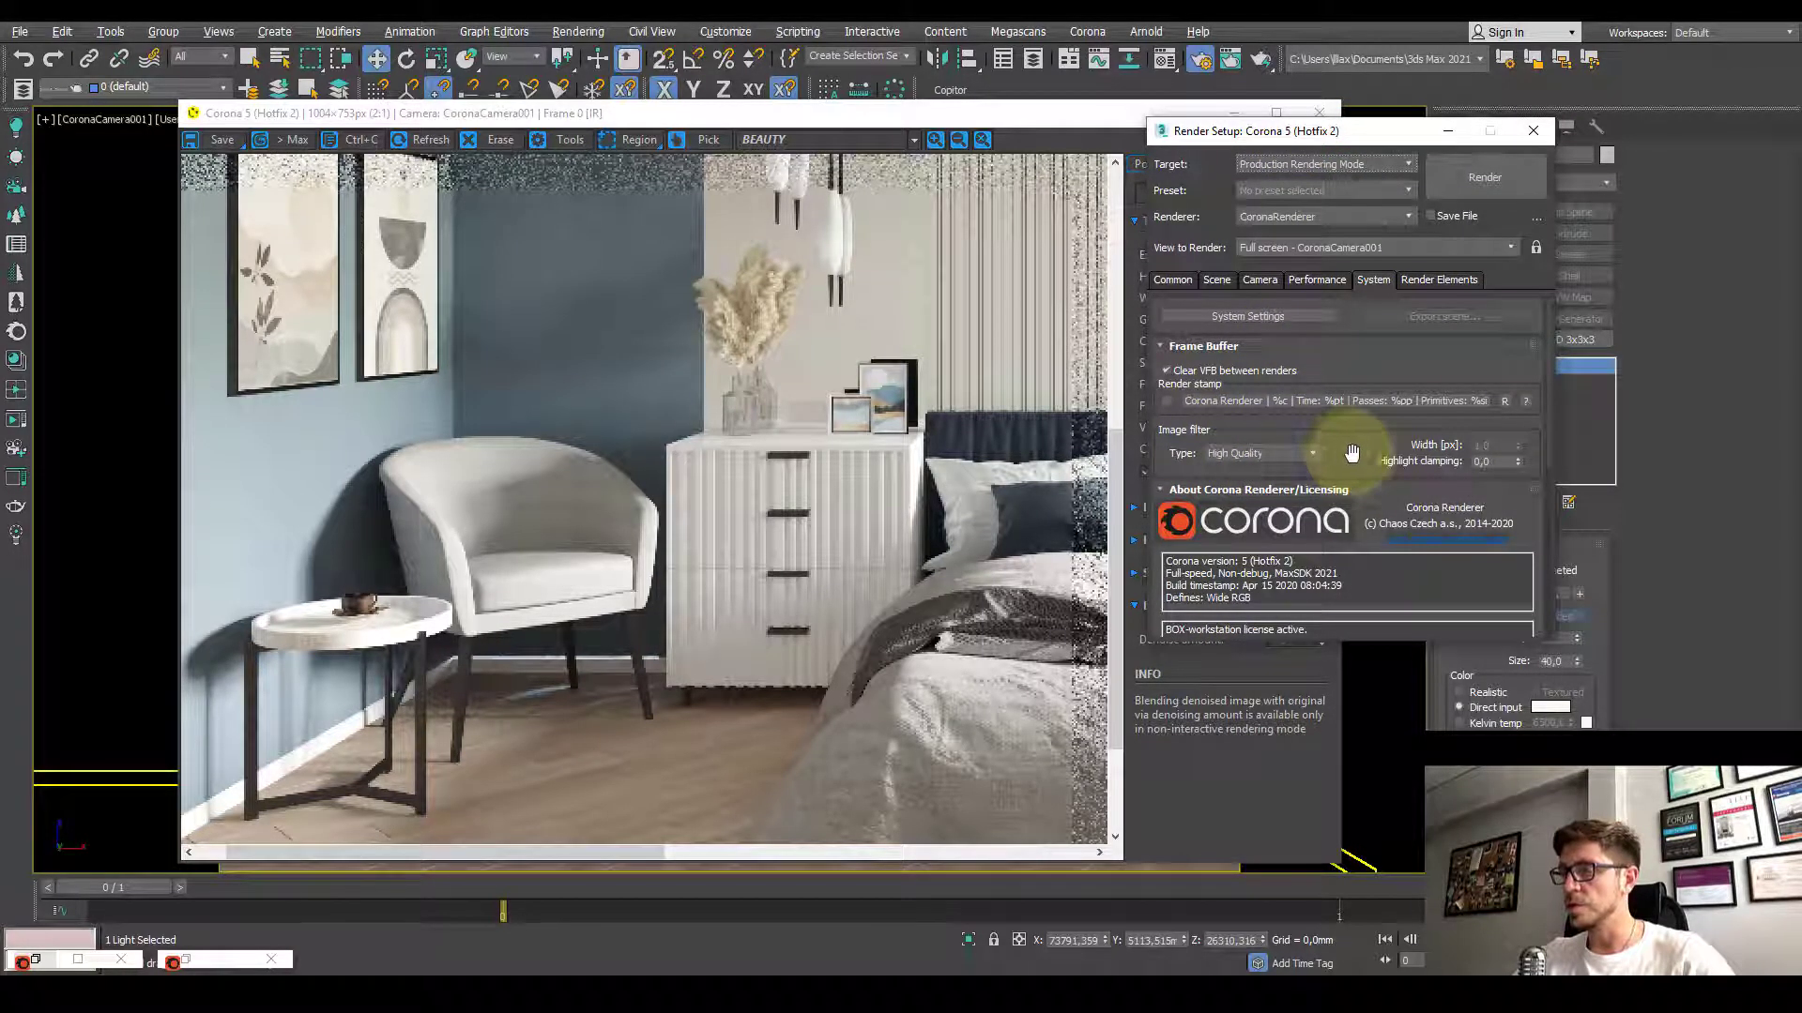
{"action": "mouse_move", "coordinate": [1281, 452]}
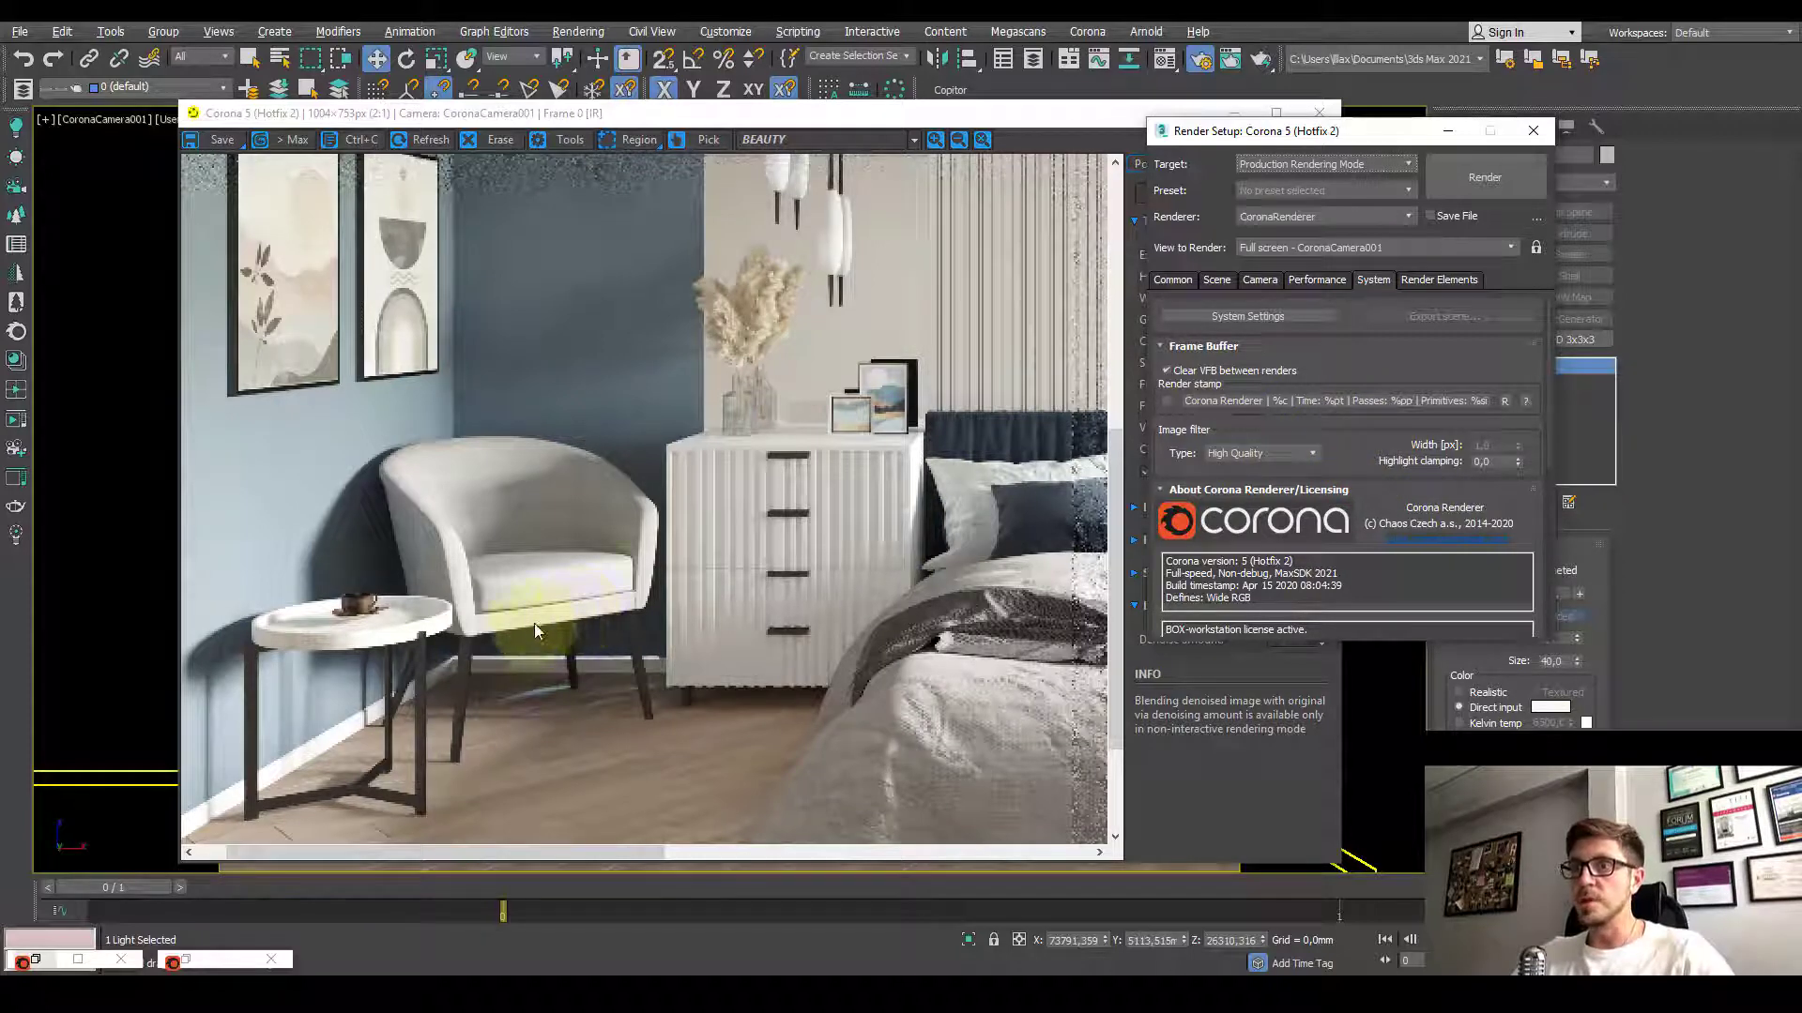
{"action": "left_click", "coordinate": [1284, 454]}
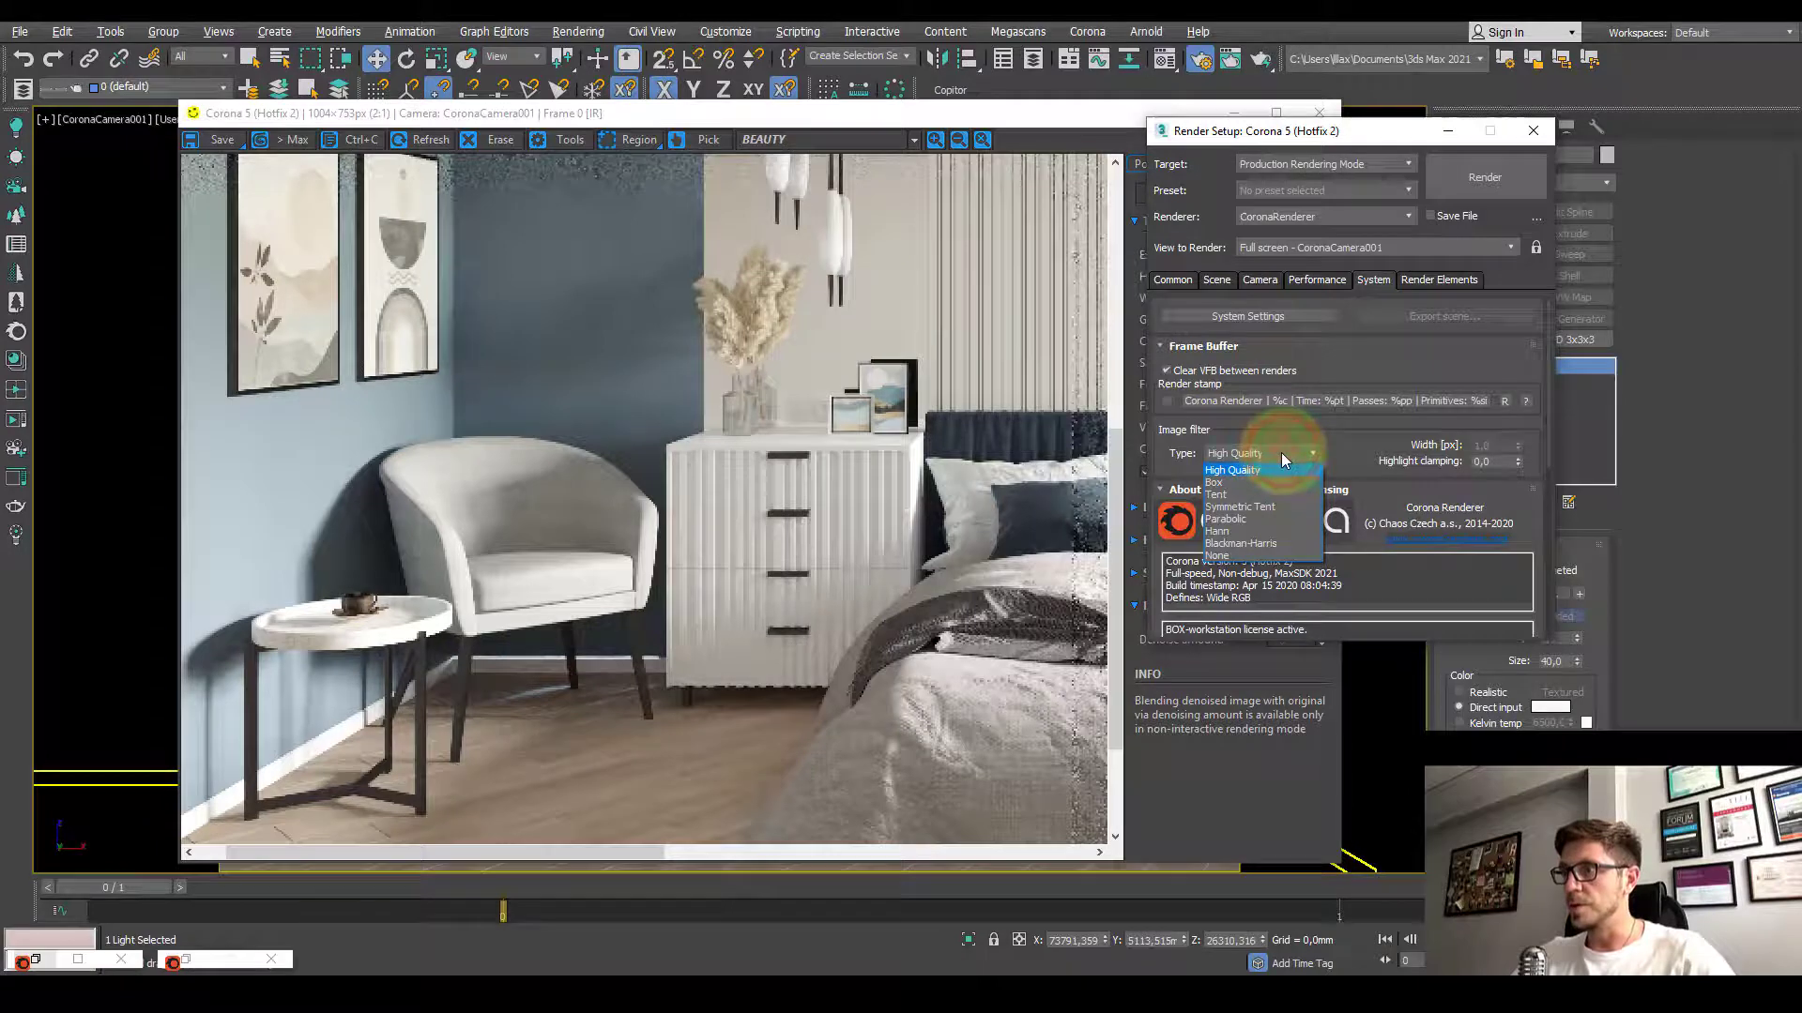
{"action": "left_click", "coordinate": [1237, 496]}
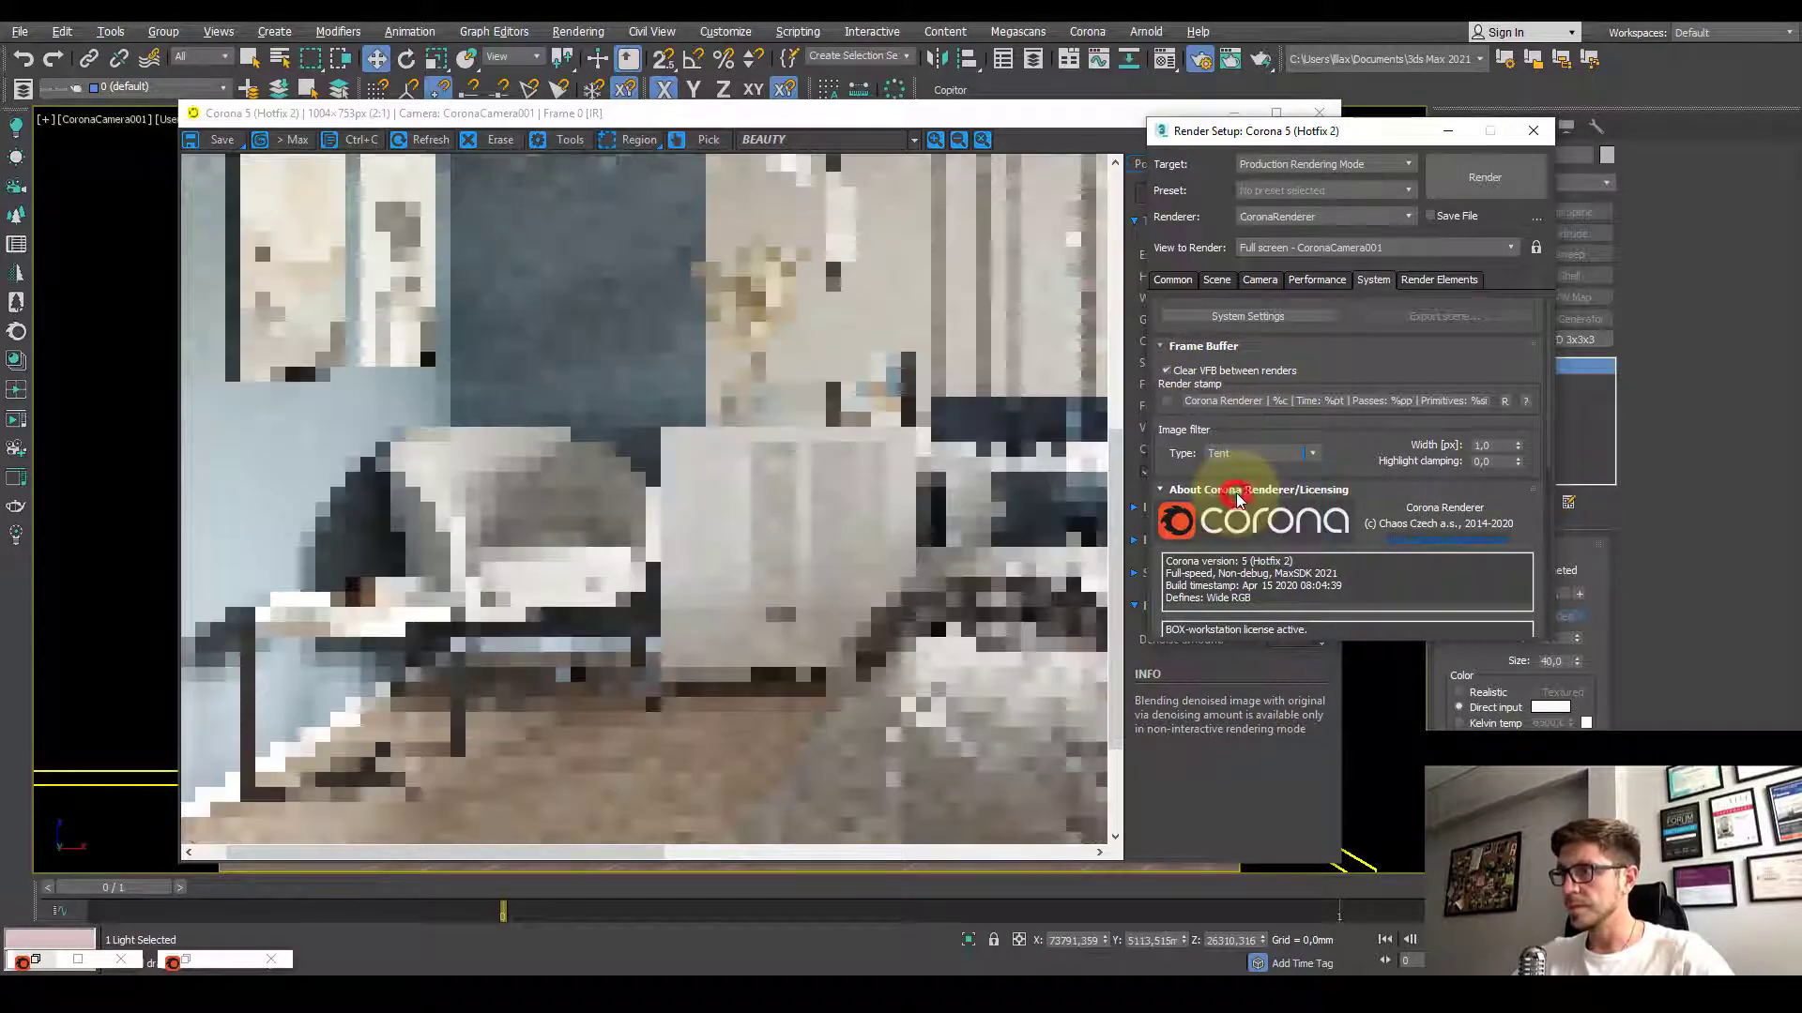
{"action": "left_click", "coordinate": [1492, 445]}
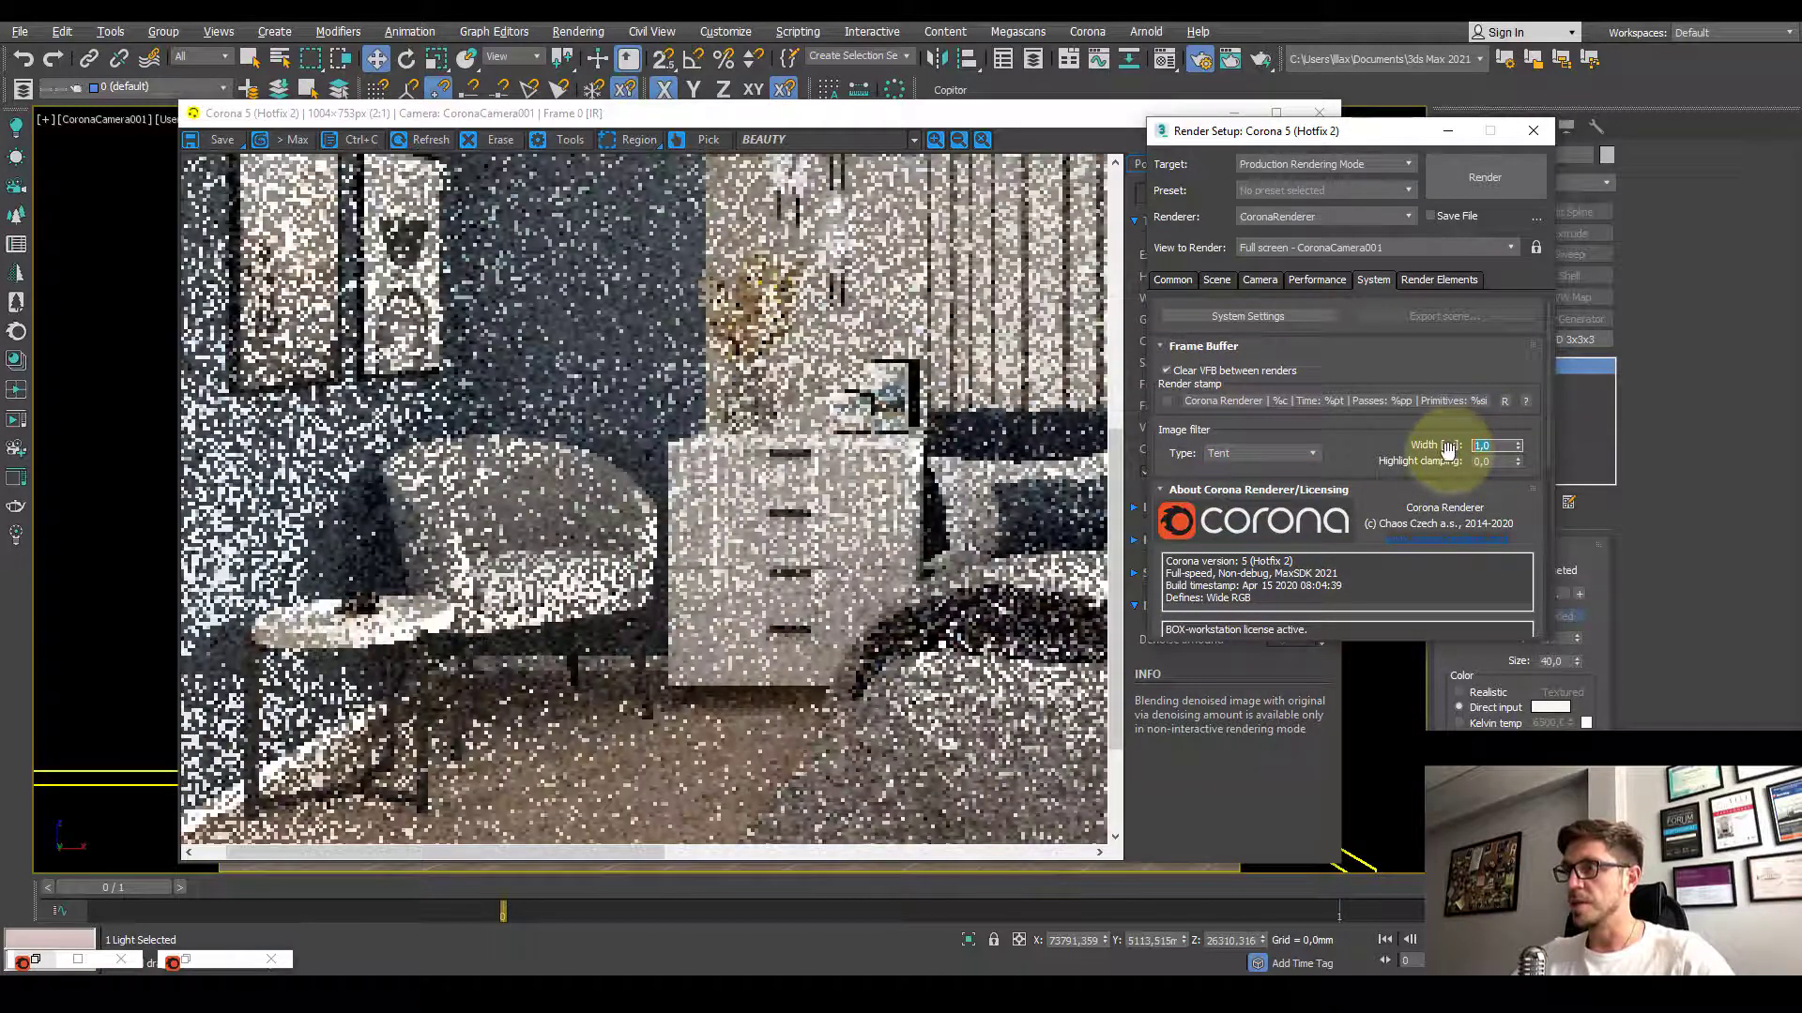
{"action": "scroll", "coordinate": [441, 563], "scroll_direction": "up", "scroll_amount": 1}
{"action": "left_click_drag", "start_coordinate": [573, 626], "coordinate": [741, 600]}
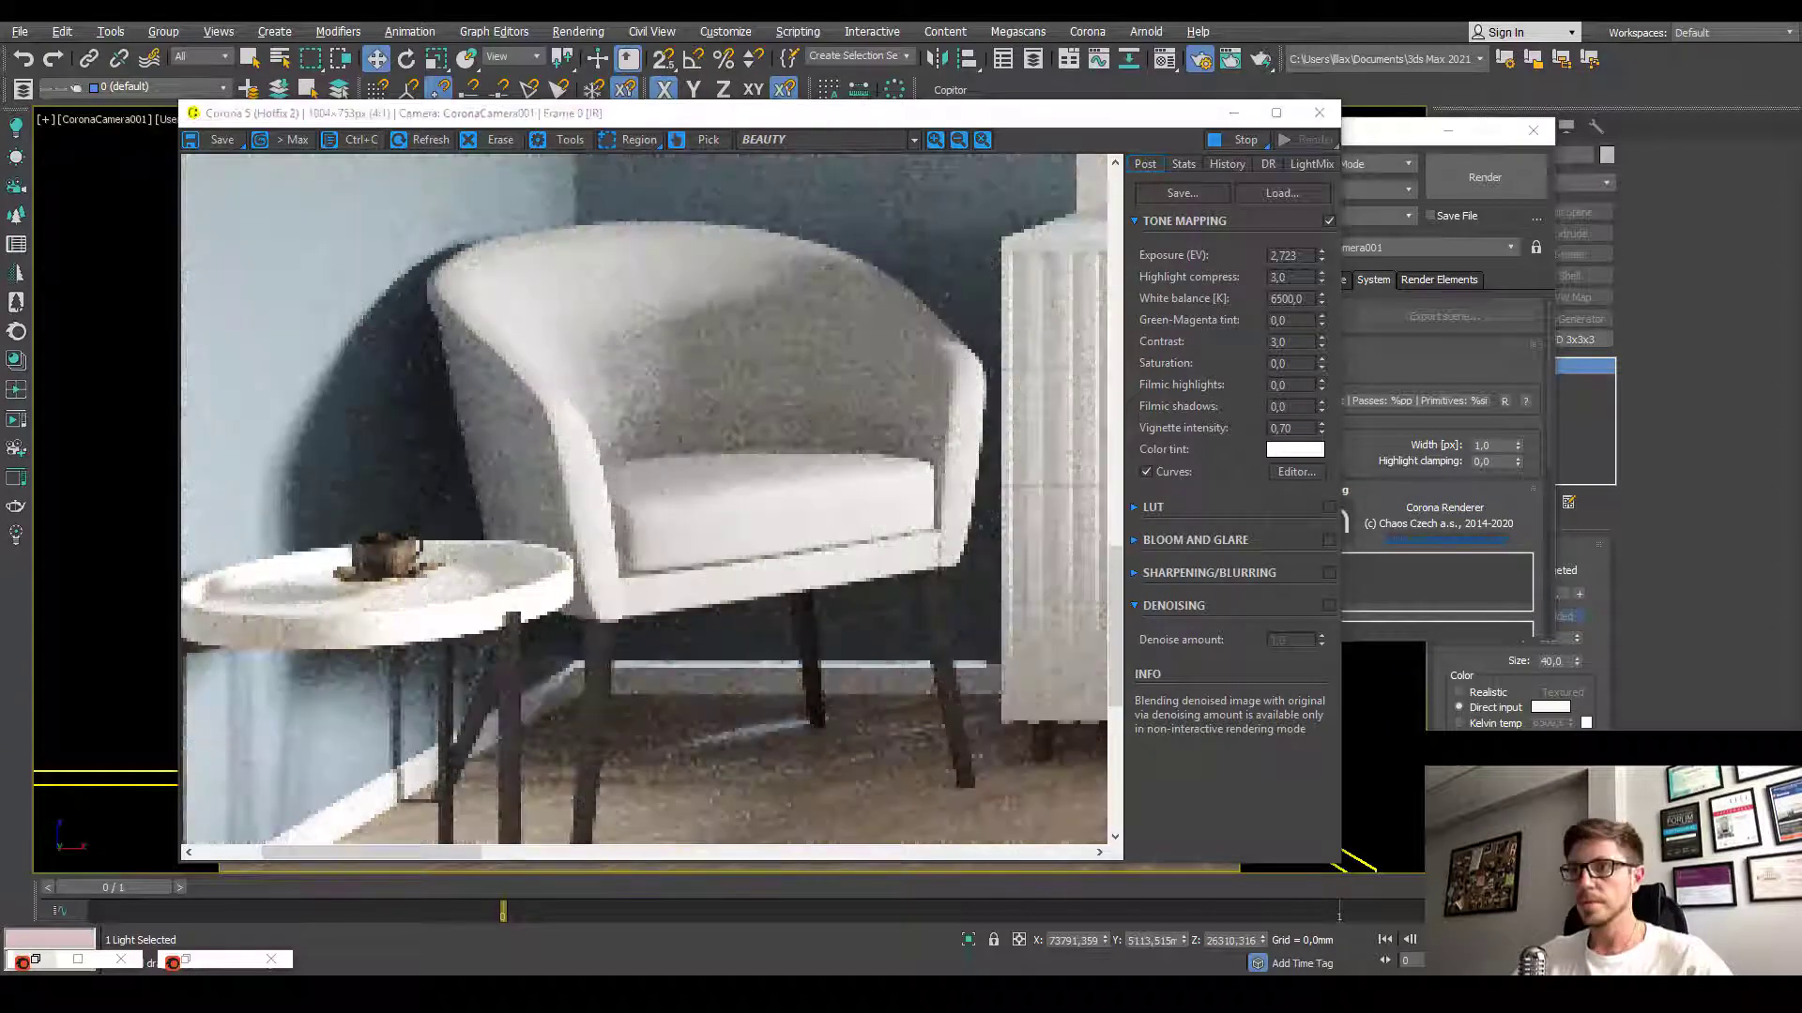
Step: Compare the Tent-filtered render at 1:1 and 2:1 zoom, then raise Render Setup
{"action": "mouse_move", "coordinate": [738, 119]}
{"action": "left_mouse_down"}
{"action": "mouse_move", "coordinate": [789, 110]}
{"action": "mouse_move", "coordinate": [648, 115]}
{"action": "left_mouse_up"}
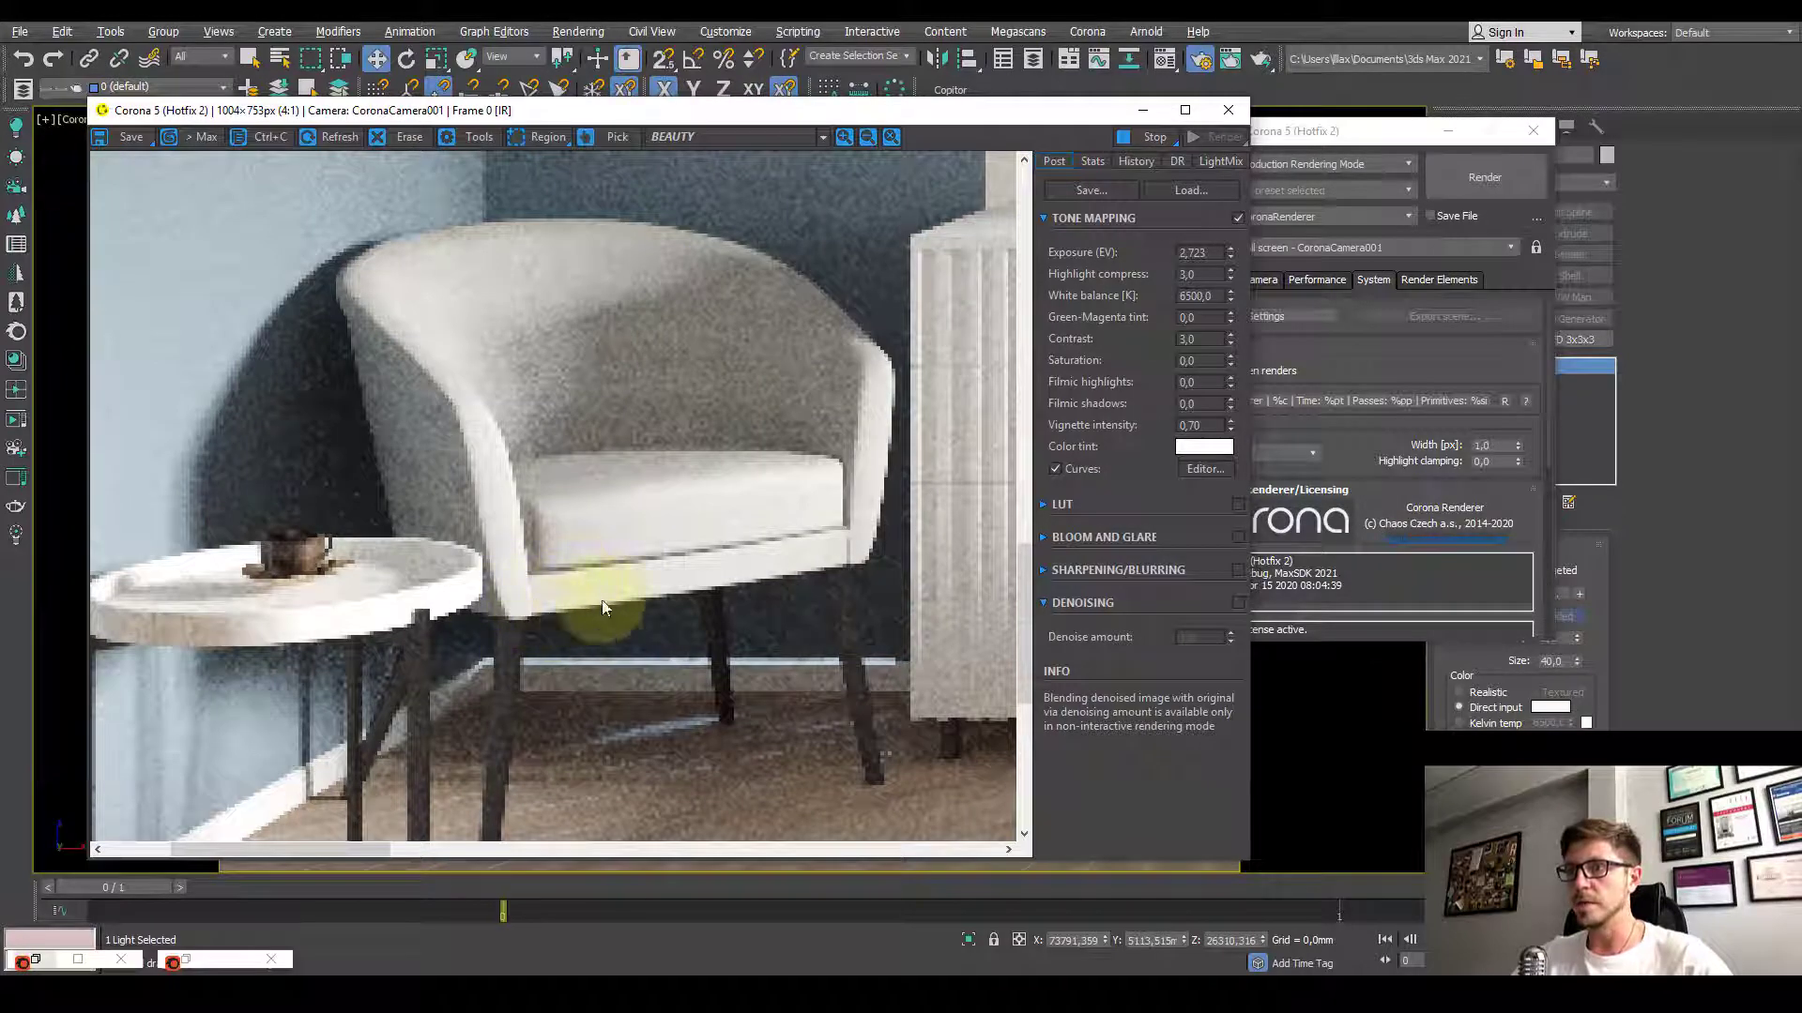
{"action": "scroll", "coordinate": [628, 610], "scroll_direction": "down", "scroll_amount": 1}
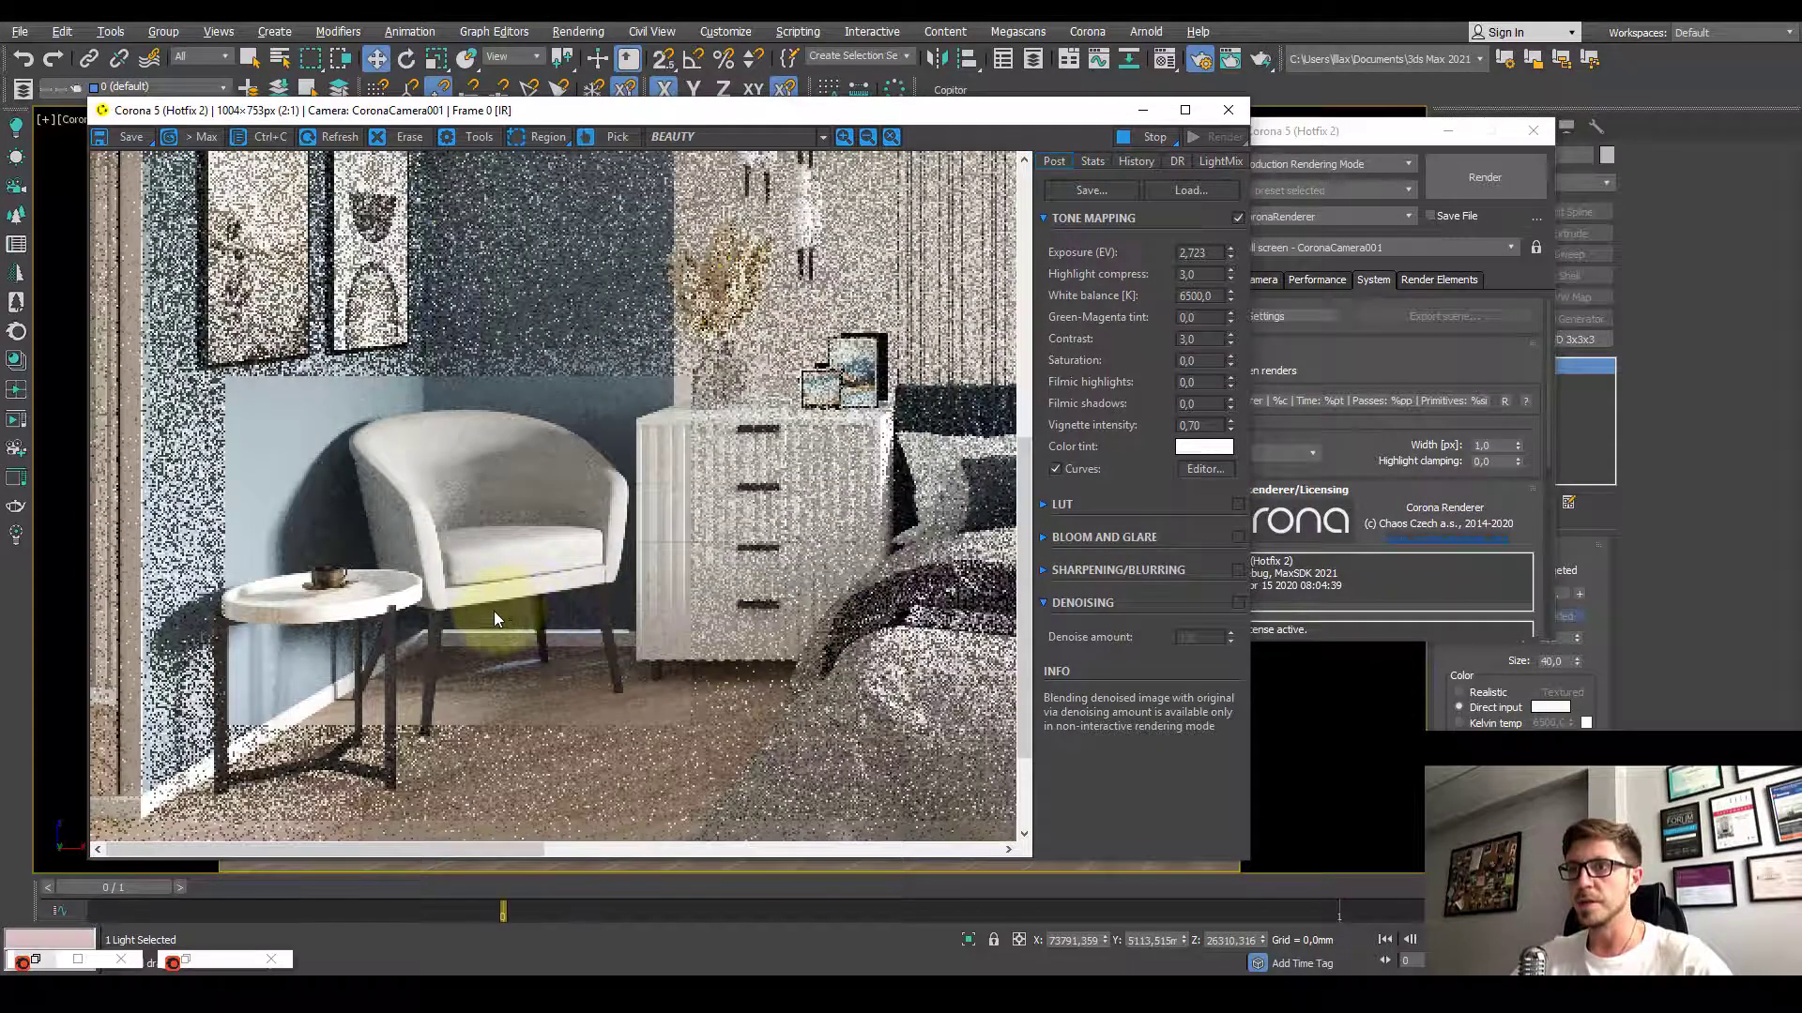
{"action": "scroll", "coordinate": [459, 606], "scroll_direction": "down", "scroll_amount": 1}
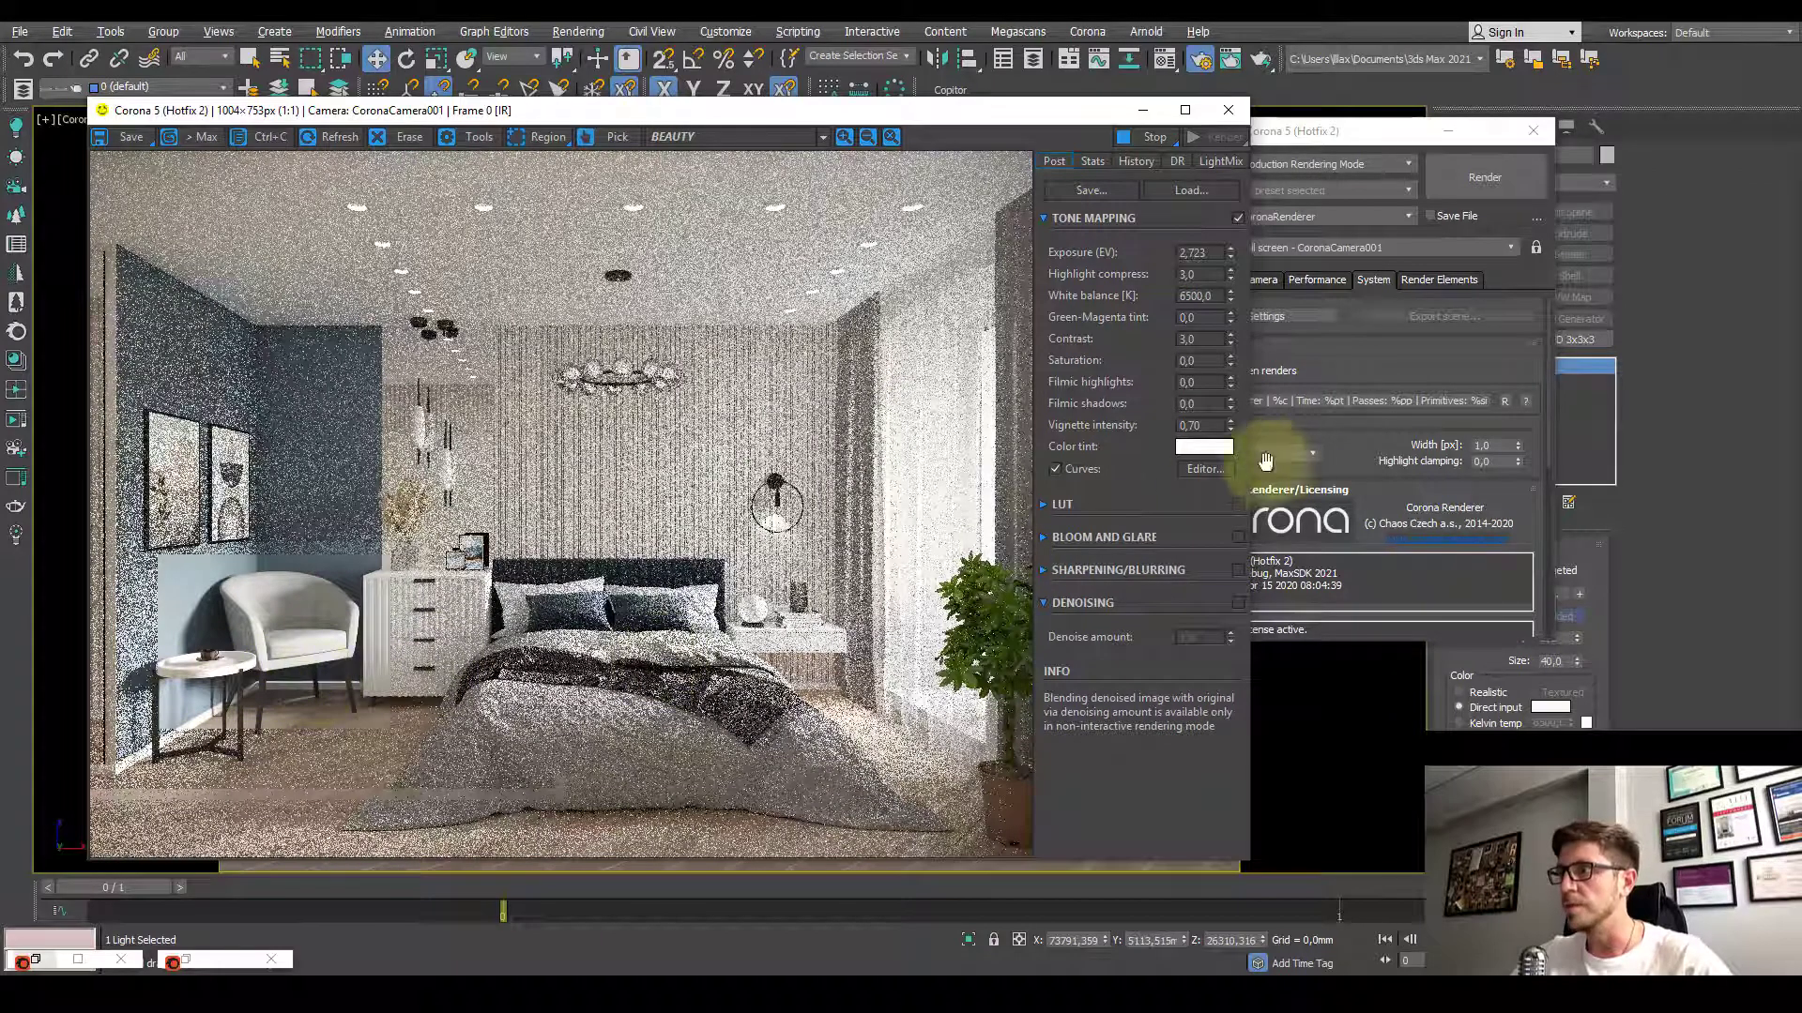
{"action": "scroll", "coordinate": [249, 695], "scroll_direction": "up", "scroll_amount": 1}
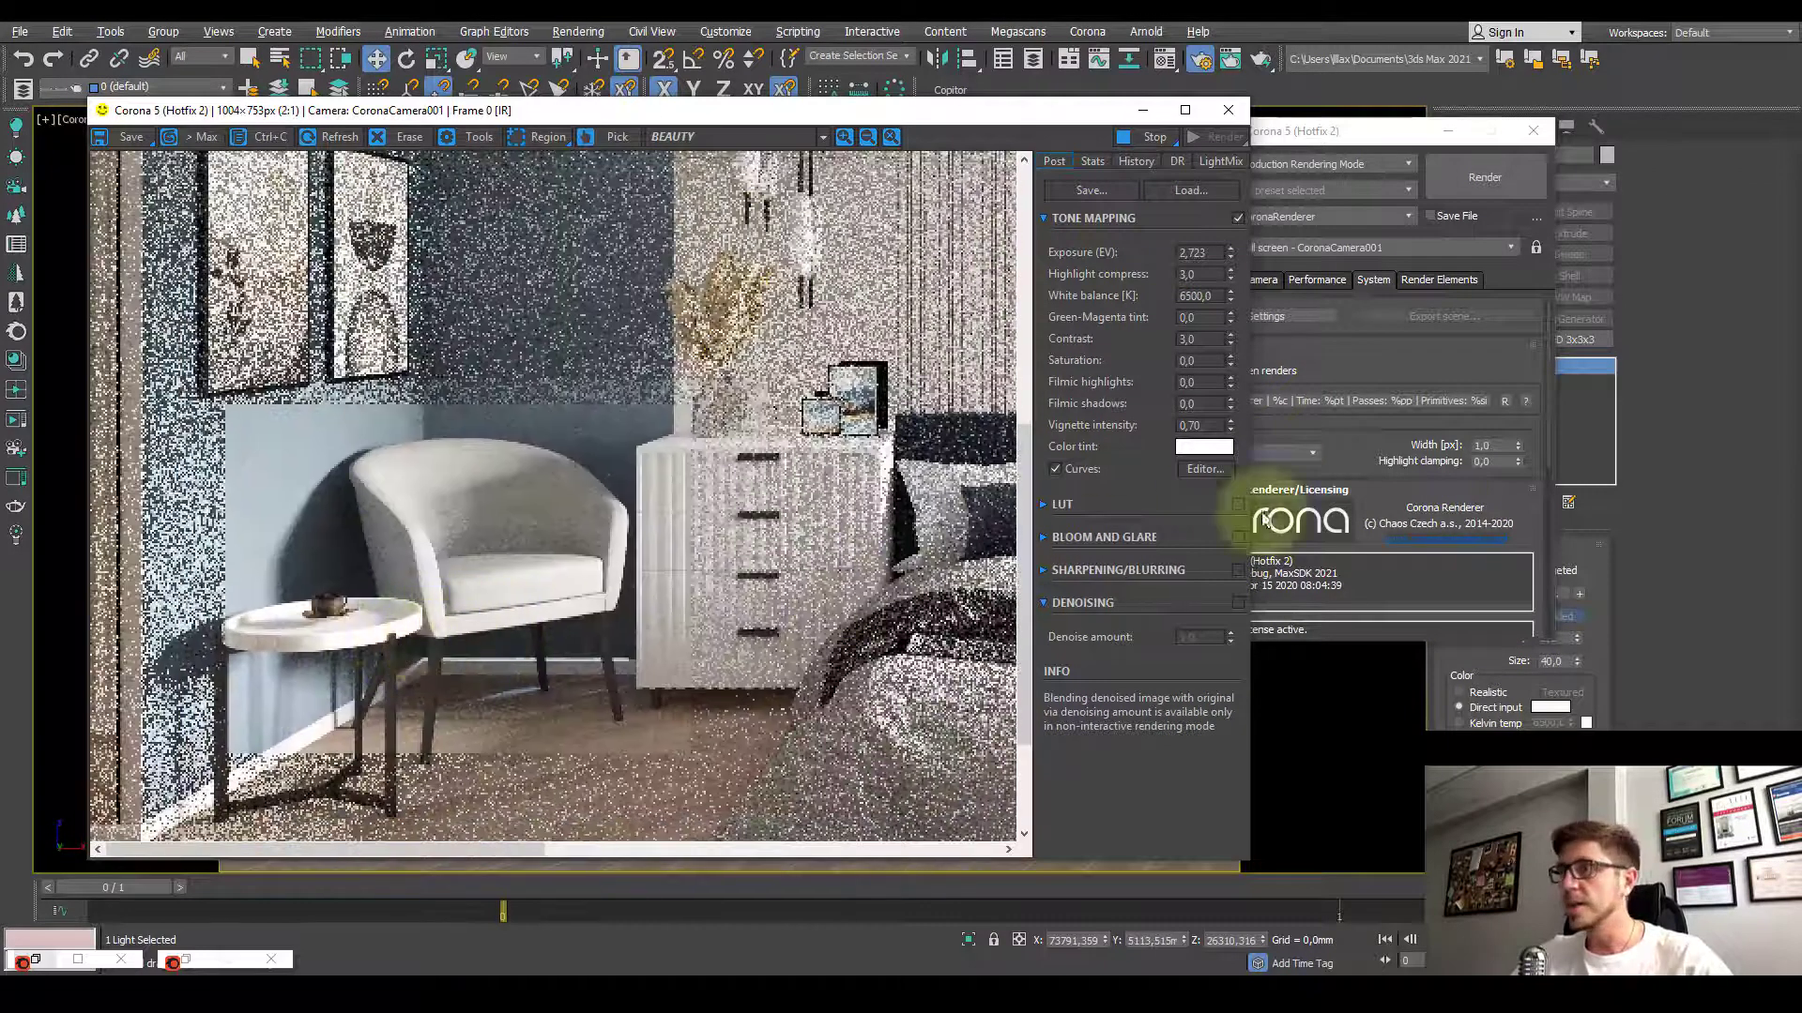
{"action": "left_click", "coordinate": [1391, 450]}
Step: Set the Tent filter width to 2.0 px and inspect the armchair at 4:1 zoom
{"action": "double_click", "coordinate": [1492, 445]}
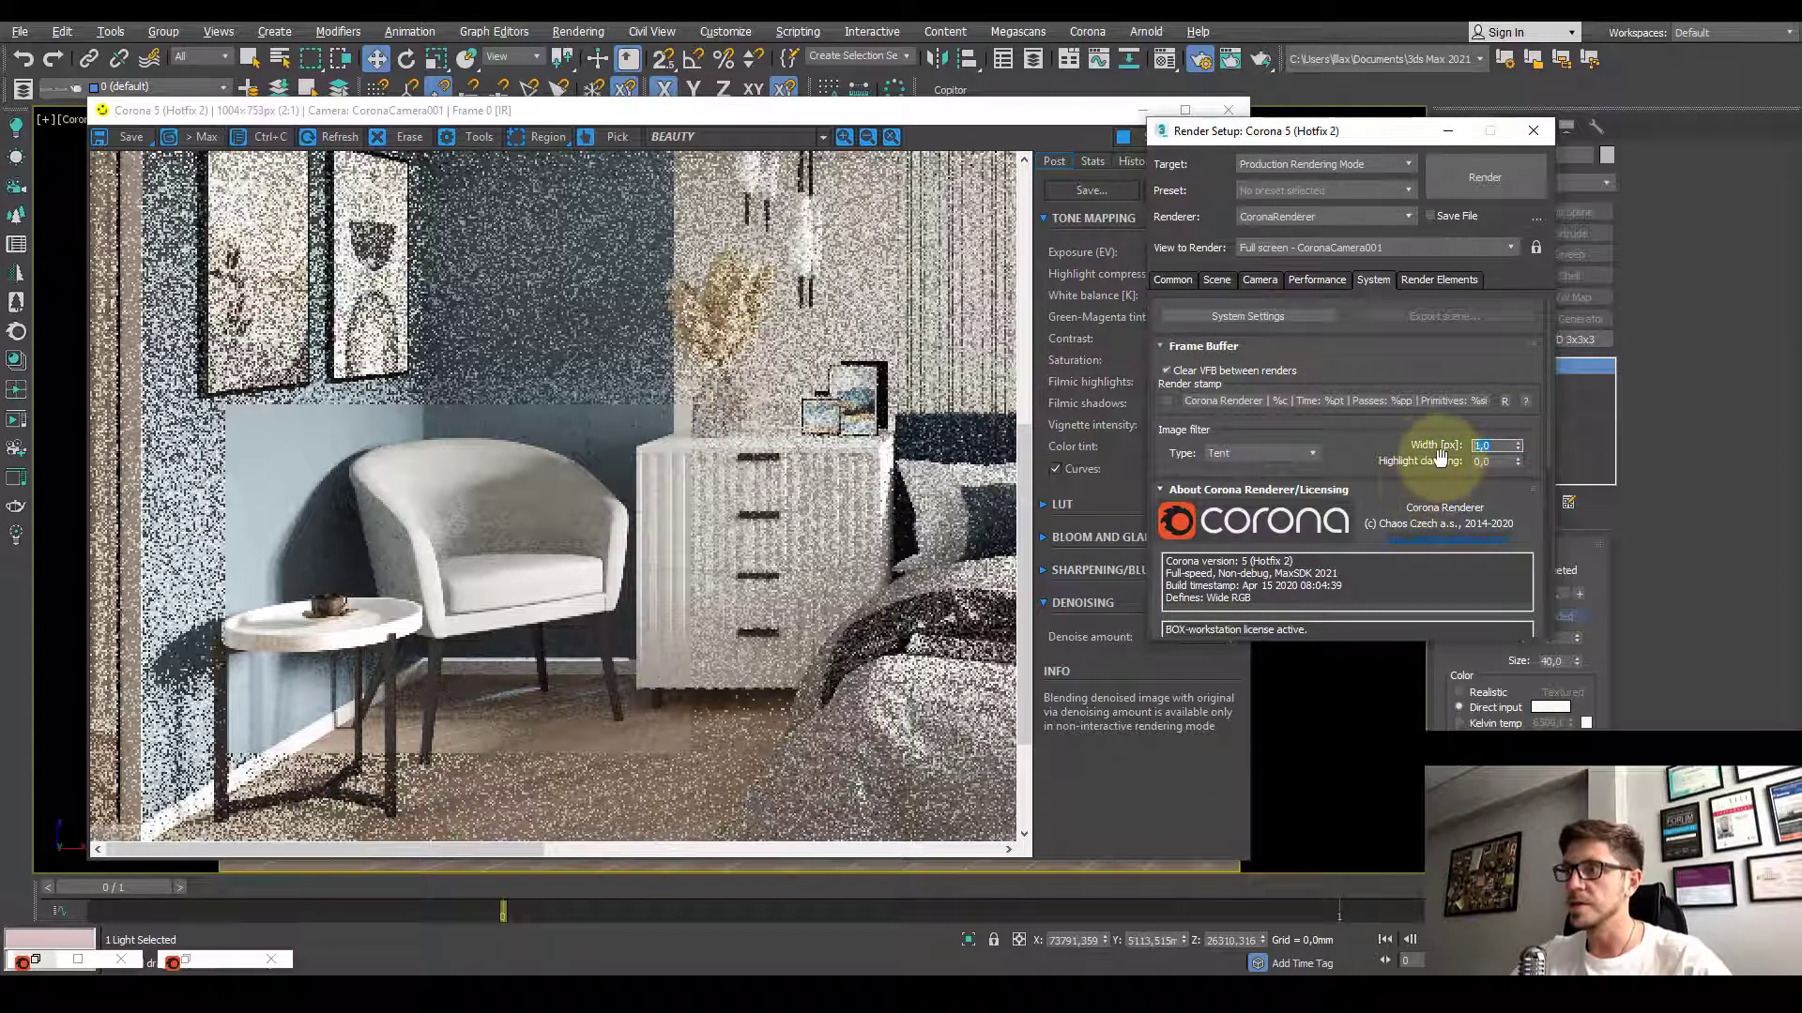
{"action": "left_click", "coordinate": [1497, 449]}
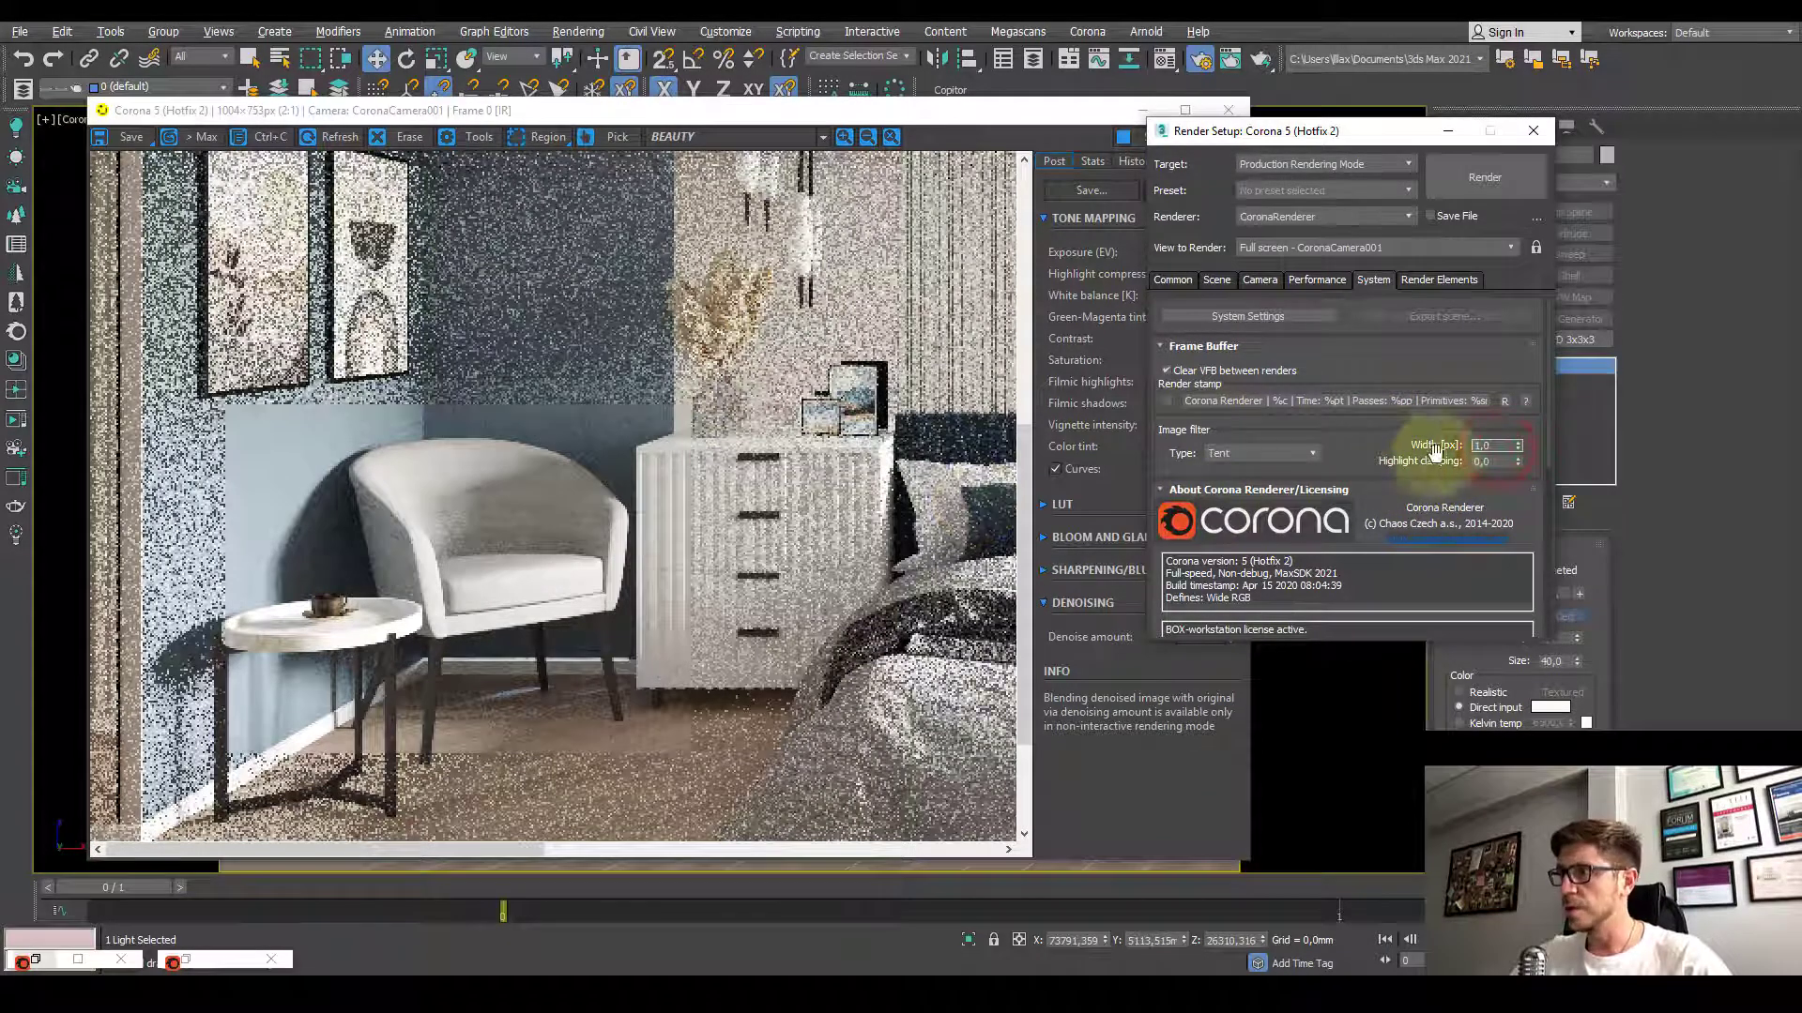
{"action": "left_click", "coordinate": [1492, 448]}
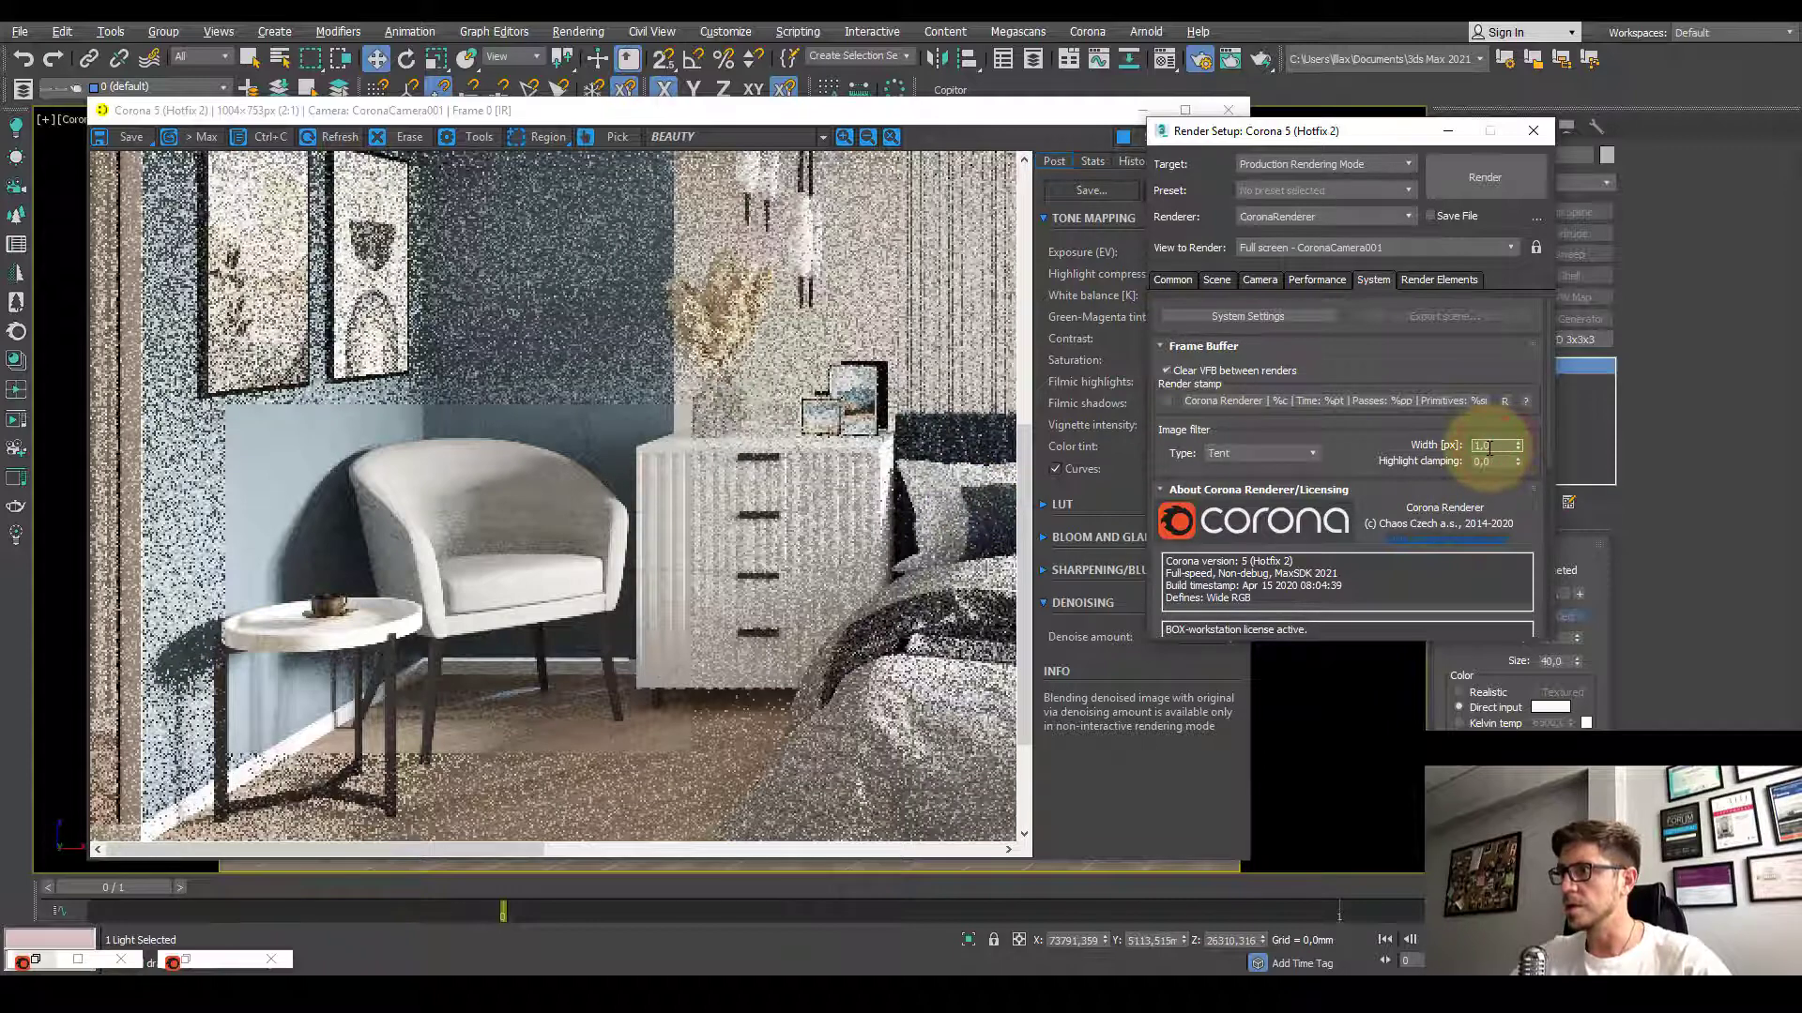
{"action": "left_click", "coordinate": [1494, 448]}
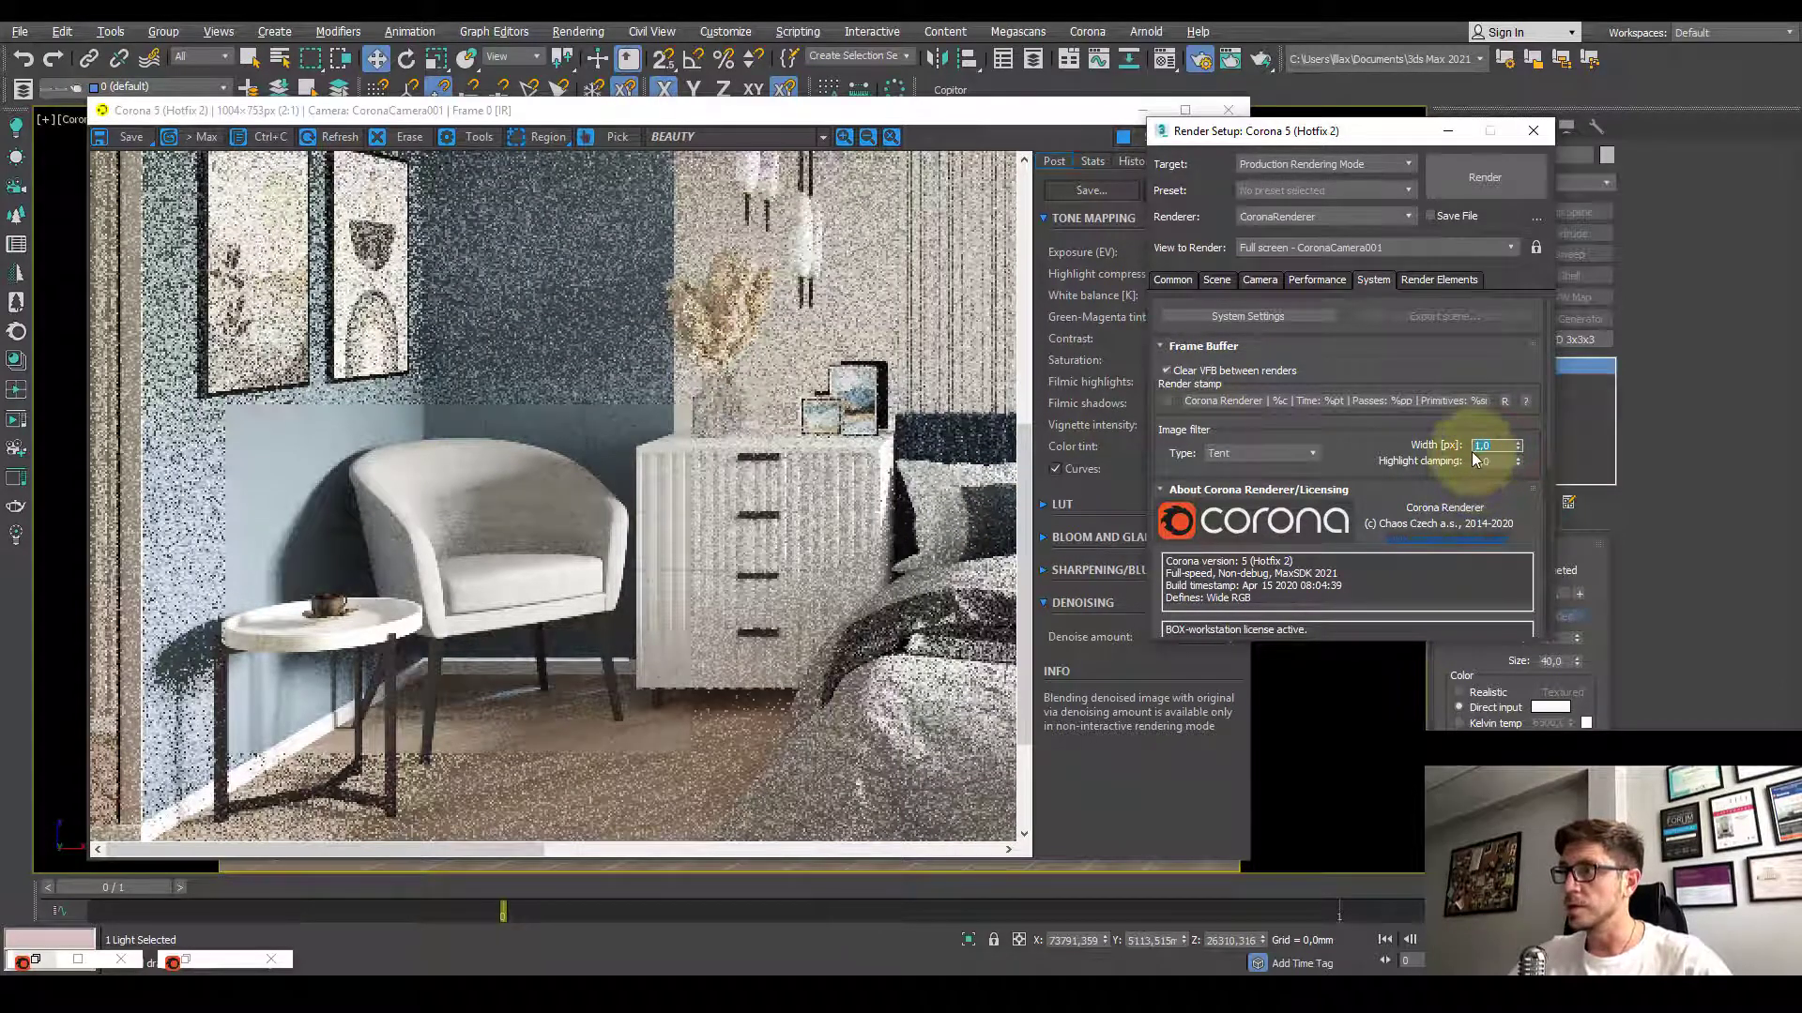
{"action": "left_click", "coordinate": [1498, 447]}
{"action": "type", "text": "2"}
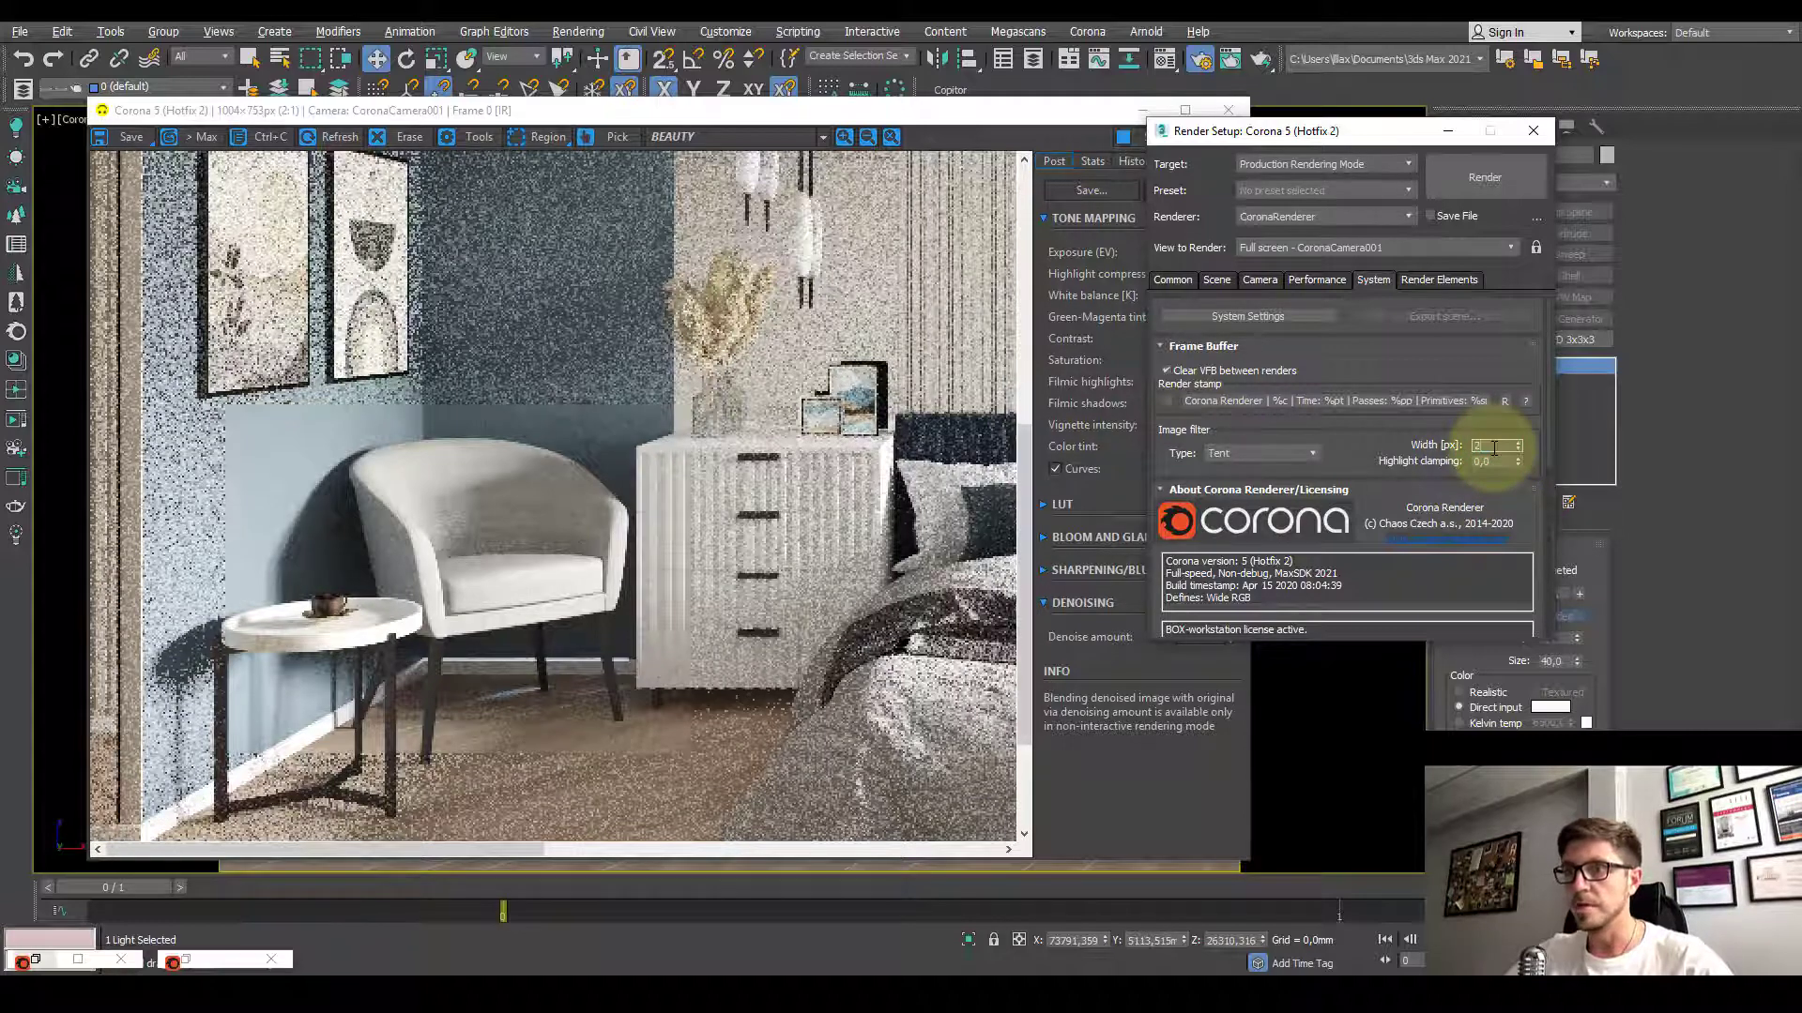
{"action": "key", "text": "Return"}
{"action": "scroll", "coordinate": [493, 672], "scroll_direction": "up", "scroll_amount": 1}
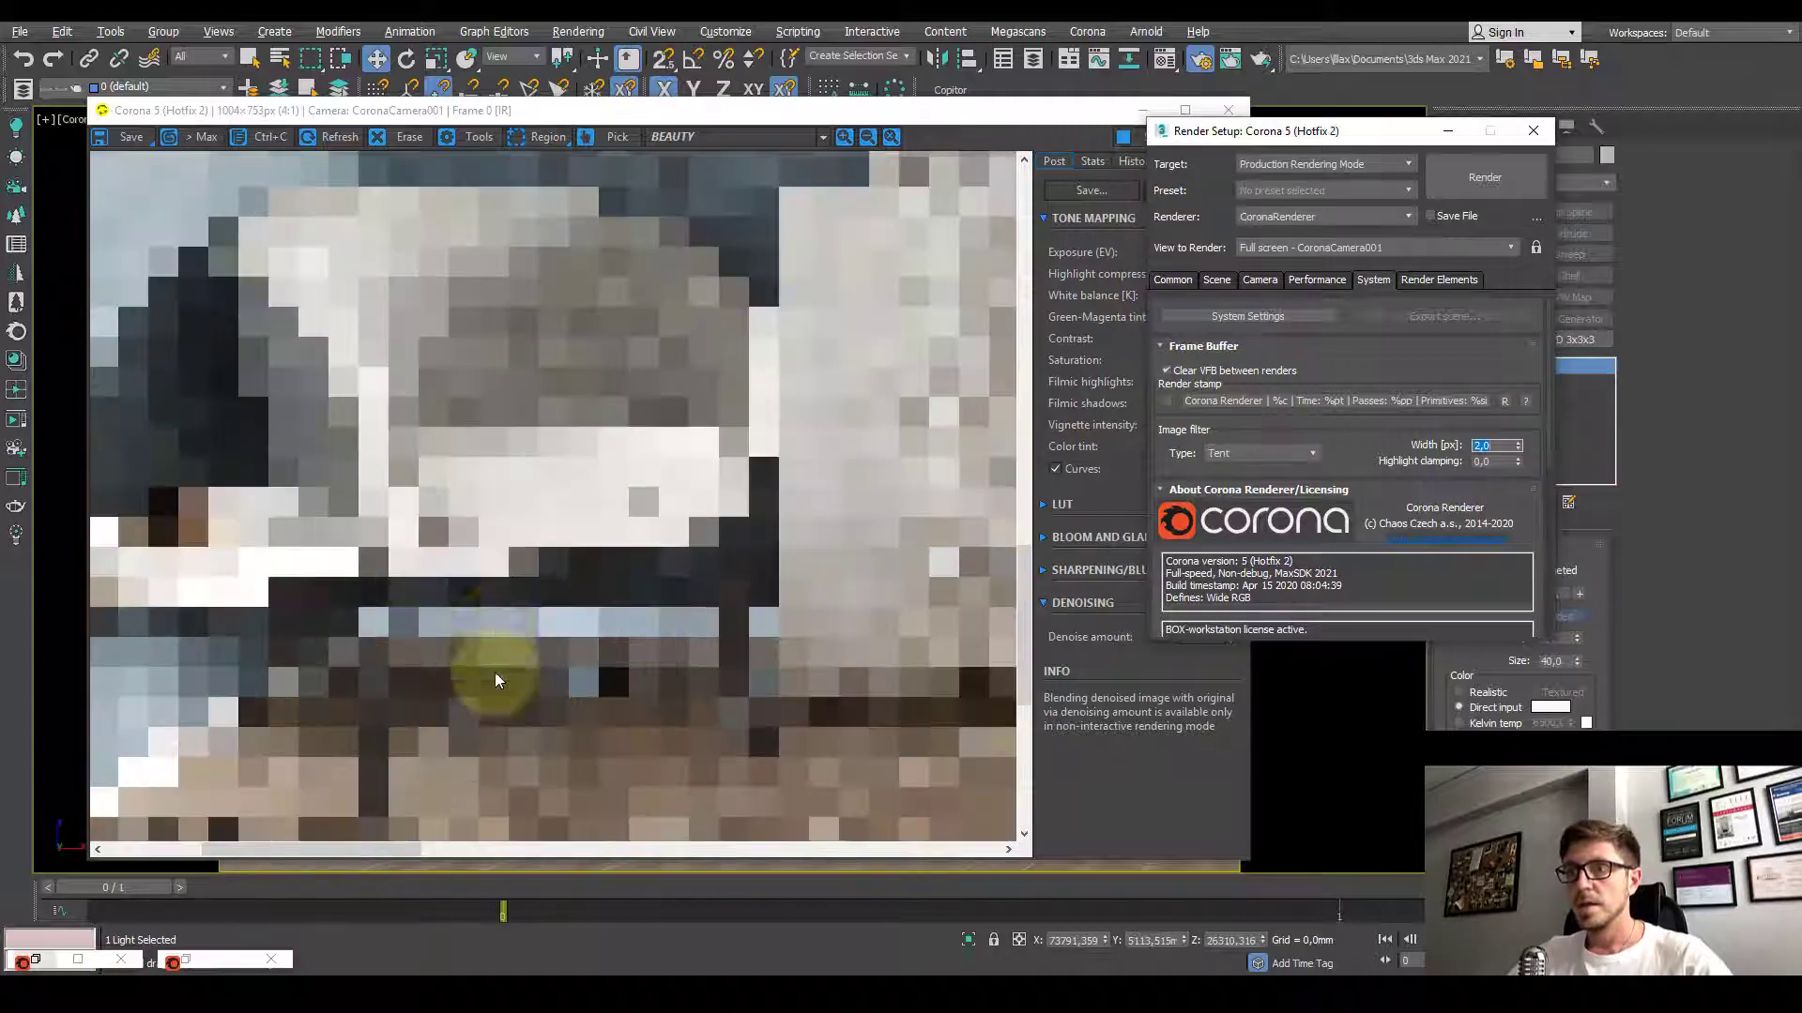
{"action": "left_click_drag", "start_coordinate": [565, 519], "coordinate": [657, 560]}
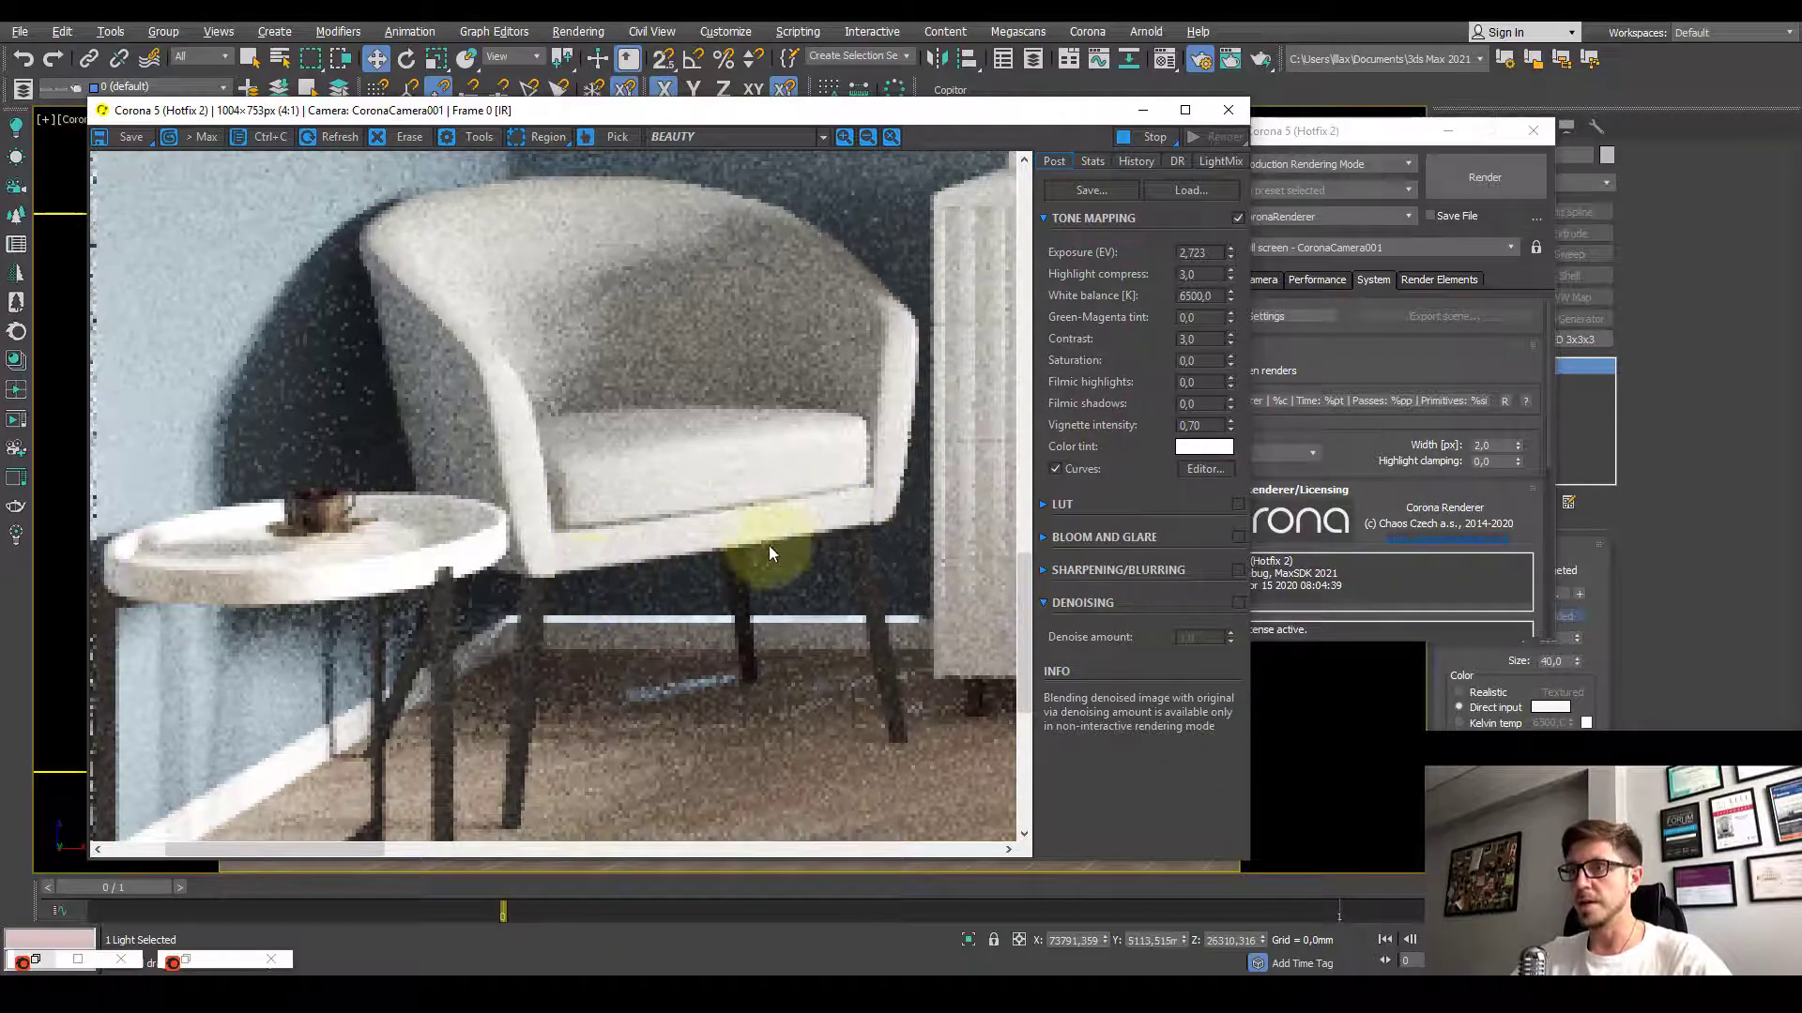
Step: Review the whole bedroom render, then zoom and pan onto the armchair
{"action": "scroll", "coordinate": [757, 538], "scroll_direction": "down", "scroll_amount": 1}
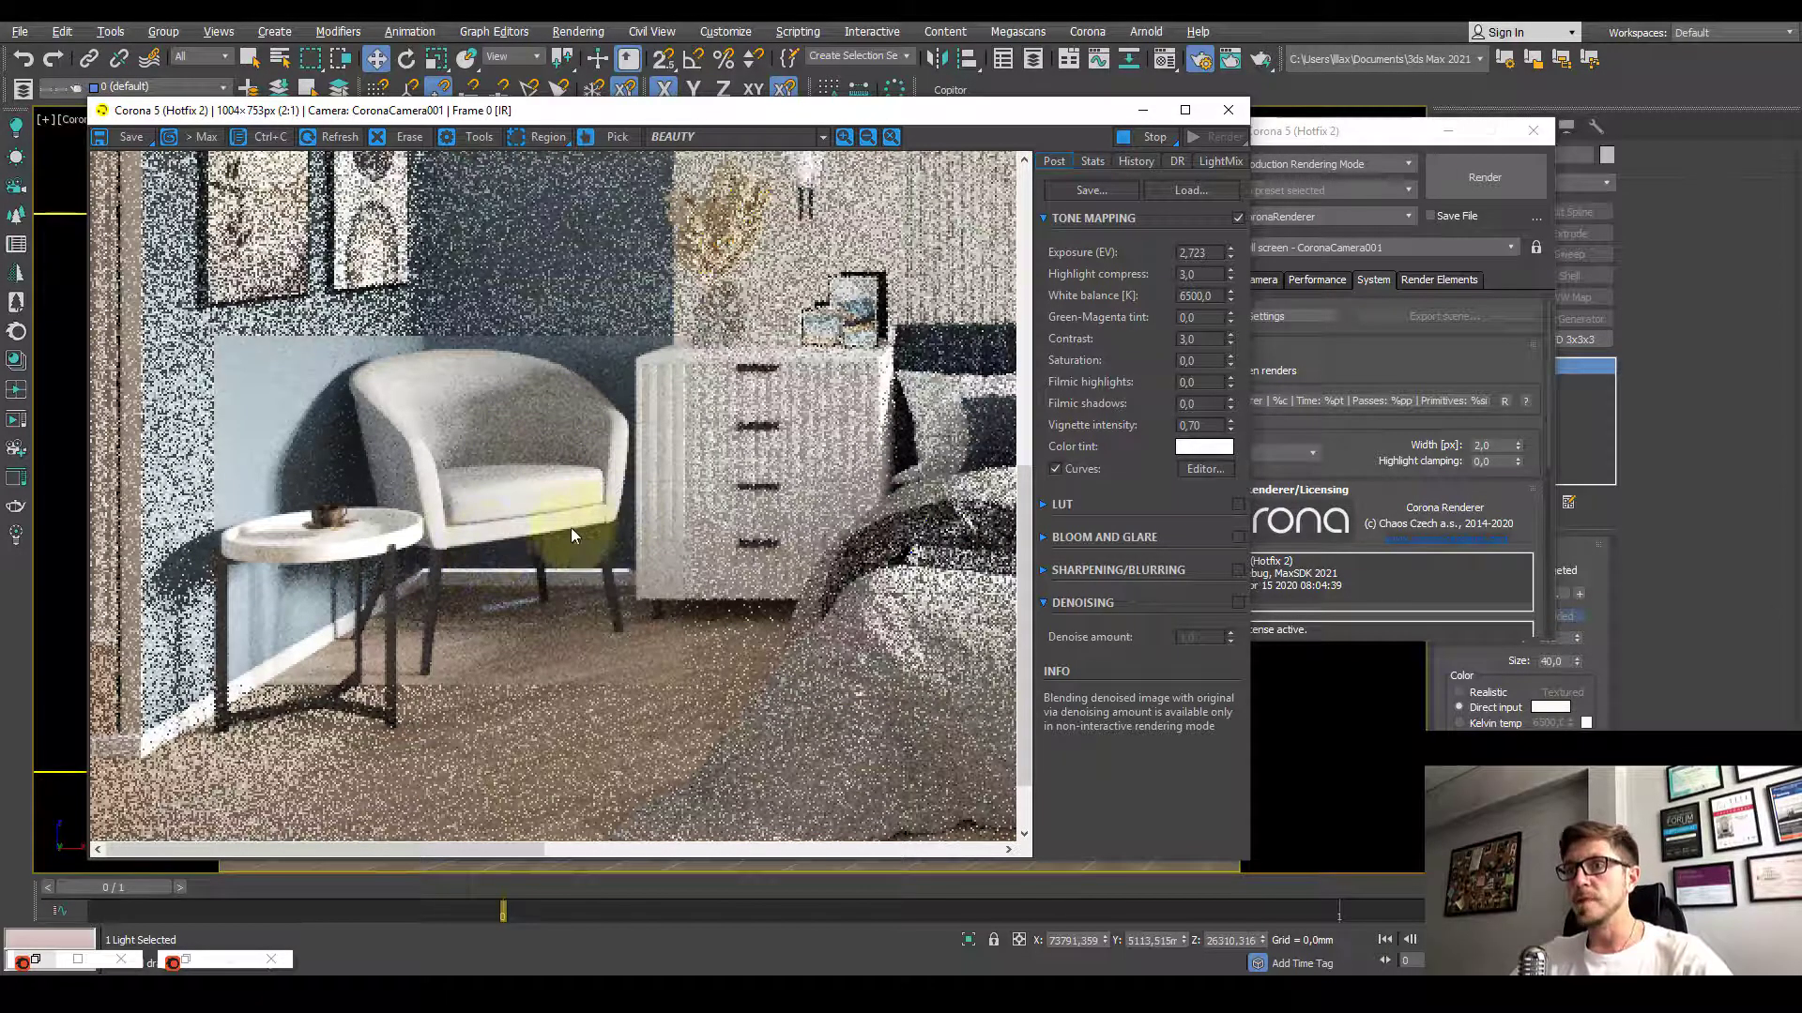
{"action": "scroll", "coordinate": [572, 535], "scroll_direction": "down", "scroll_amount": 2}
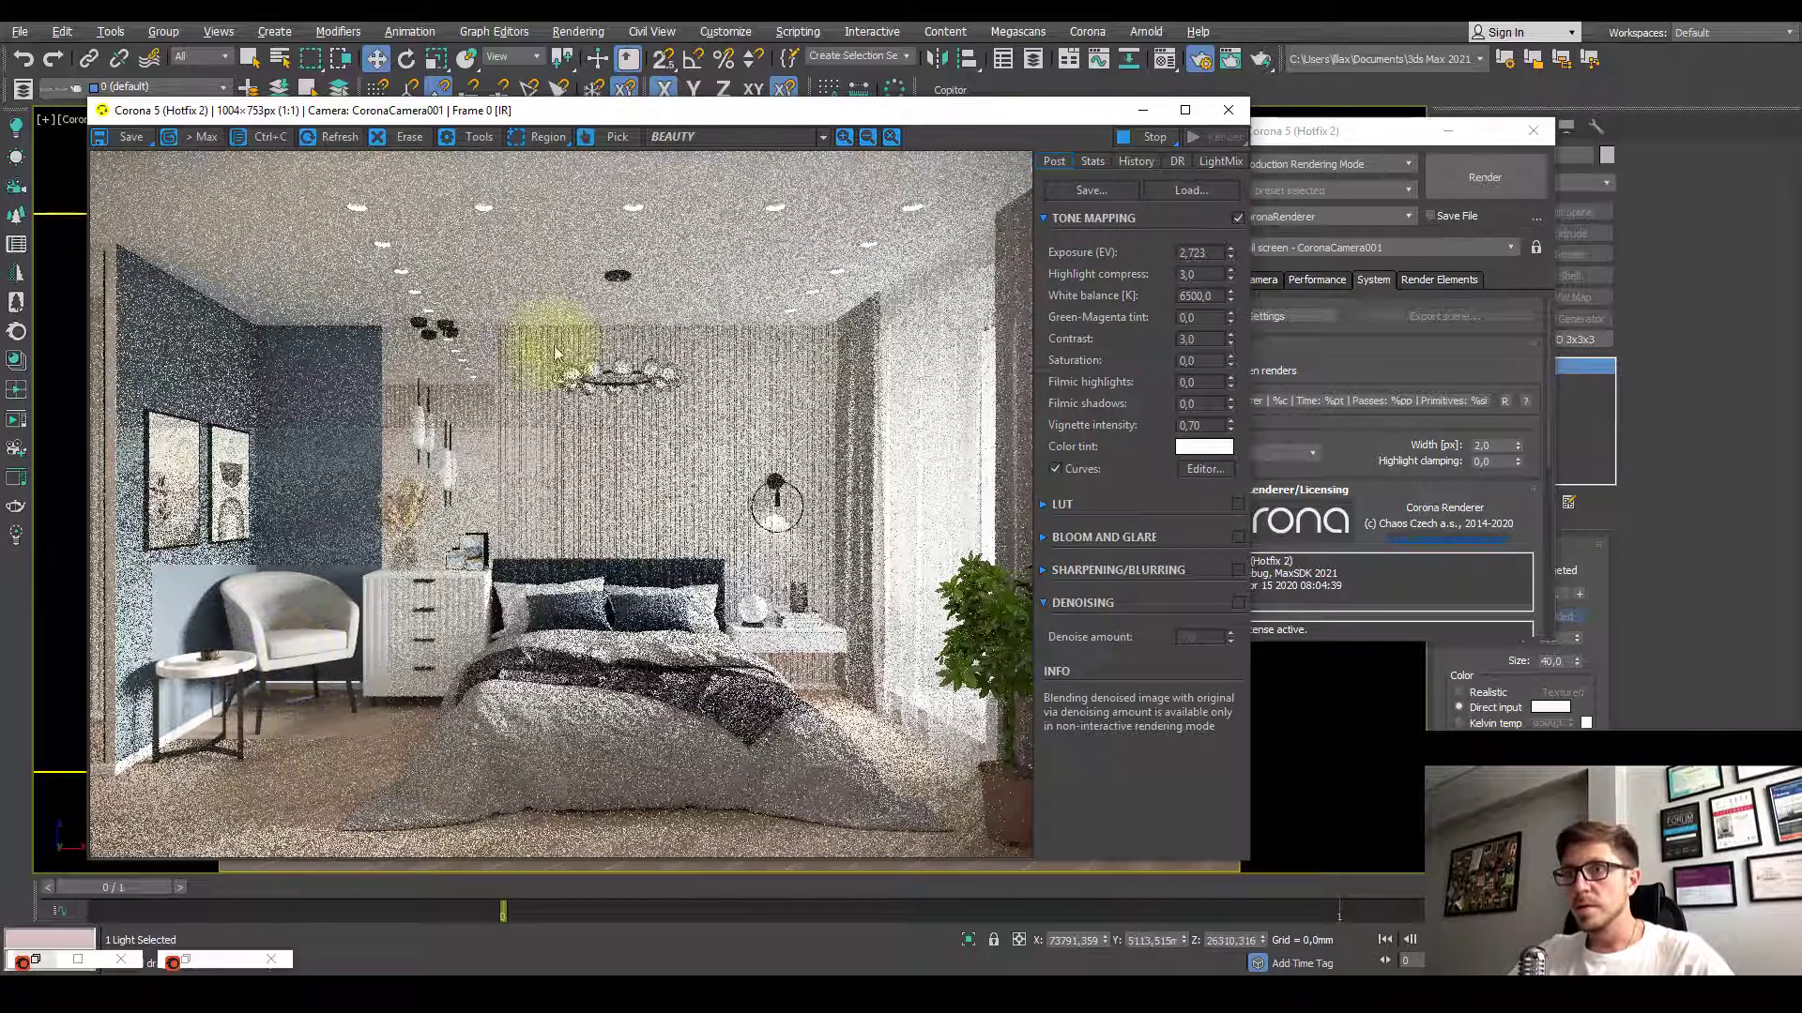
{"action": "left_click_drag", "start_coordinate": [640, 117], "coordinate": [675, 110]}
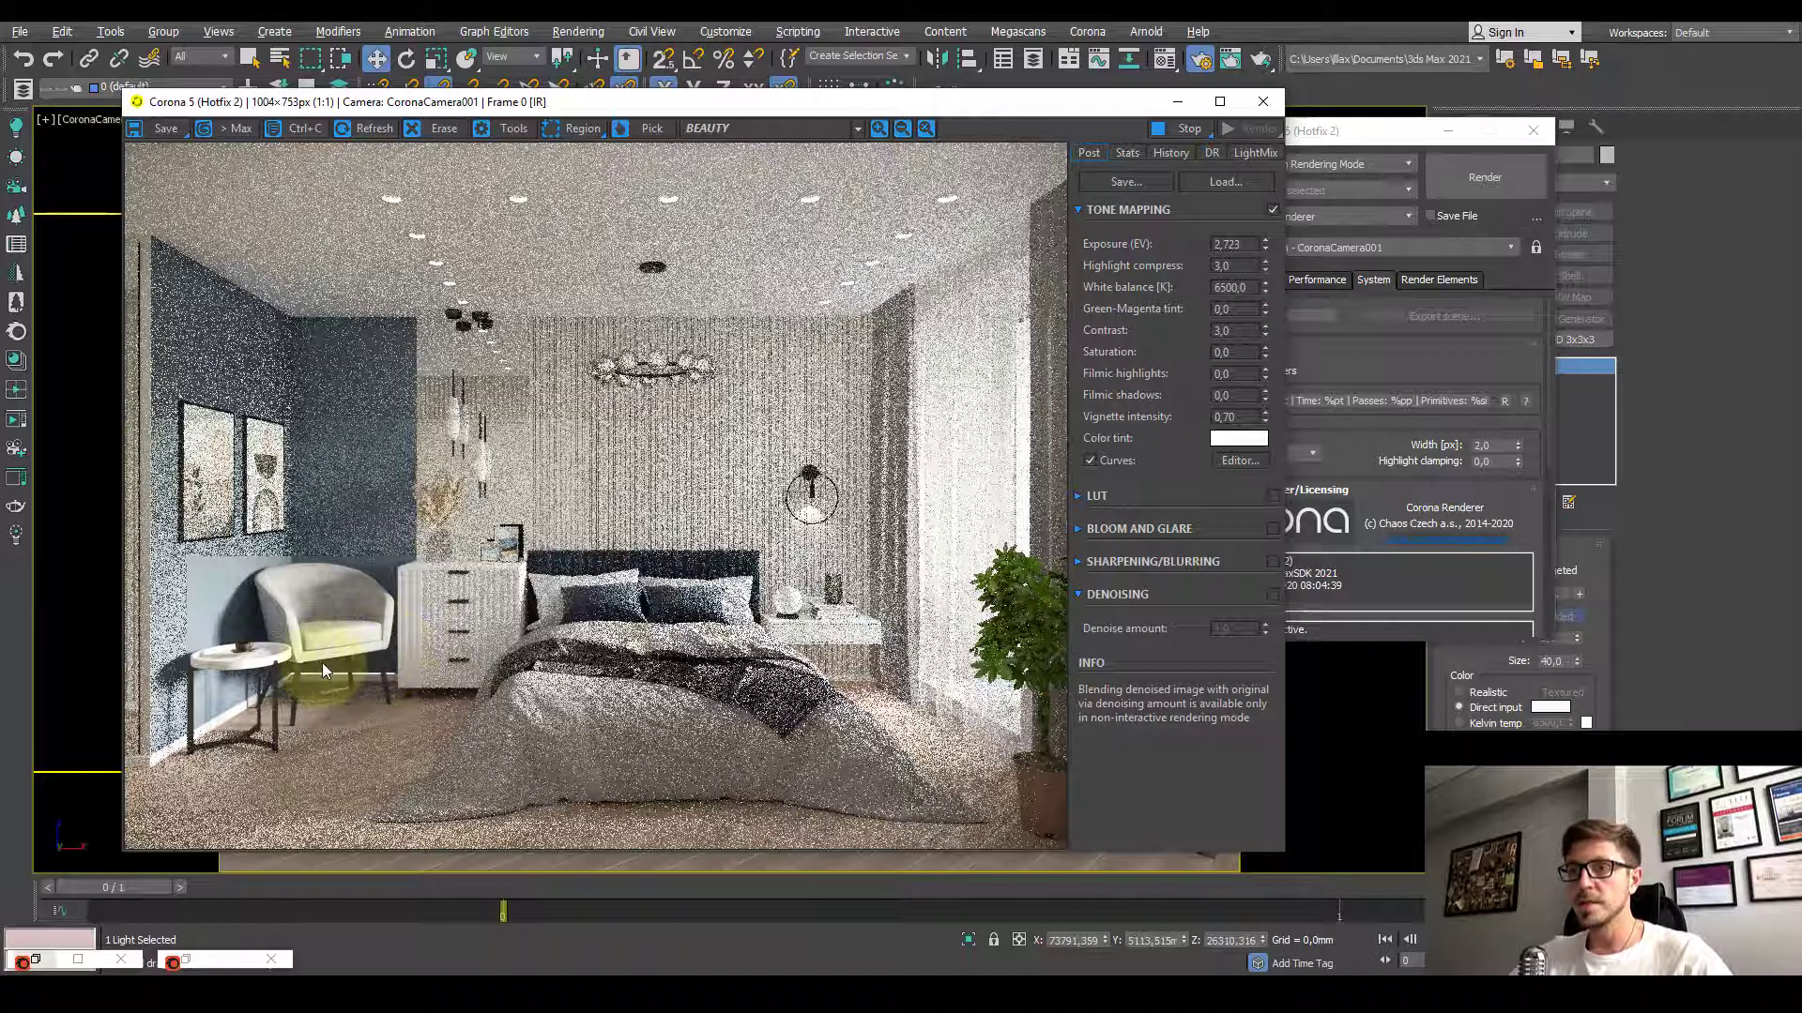
{"action": "scroll", "coordinate": [293, 658], "scroll_direction": "up", "scroll_amount": 1}
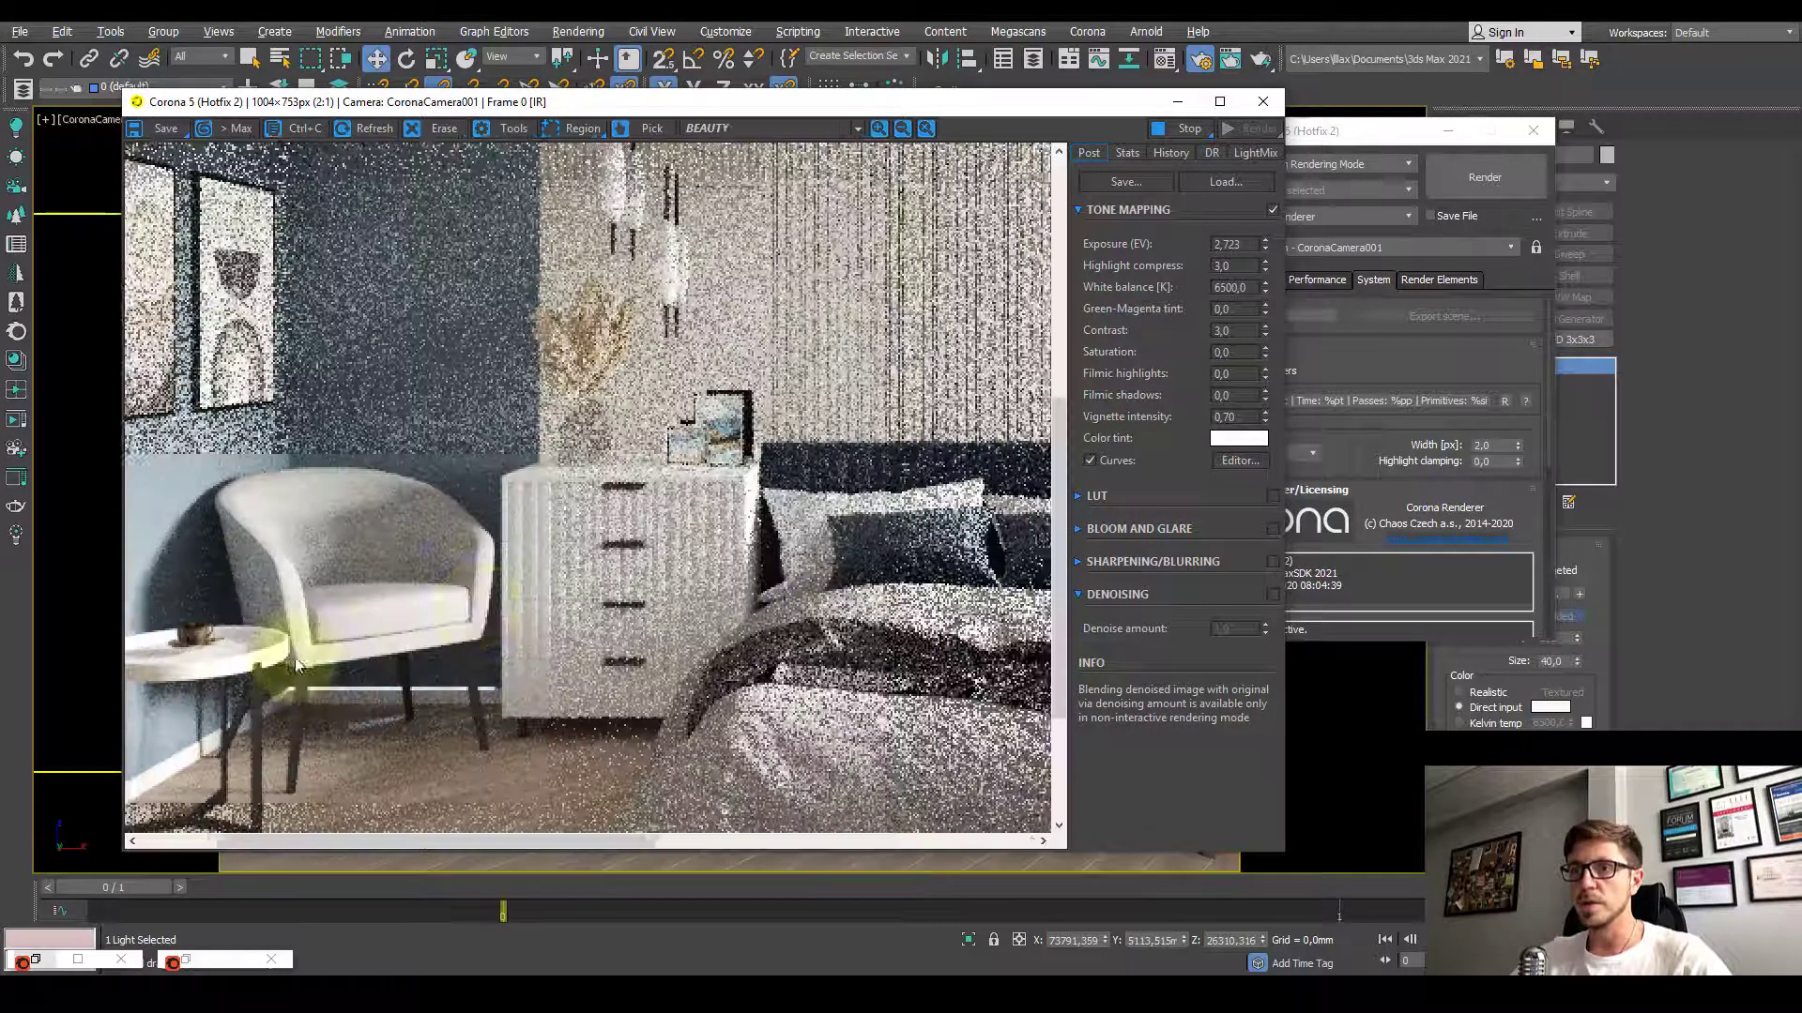
{"action": "left_click_drag", "start_coordinate": [293, 659], "coordinate": [511, 647]}
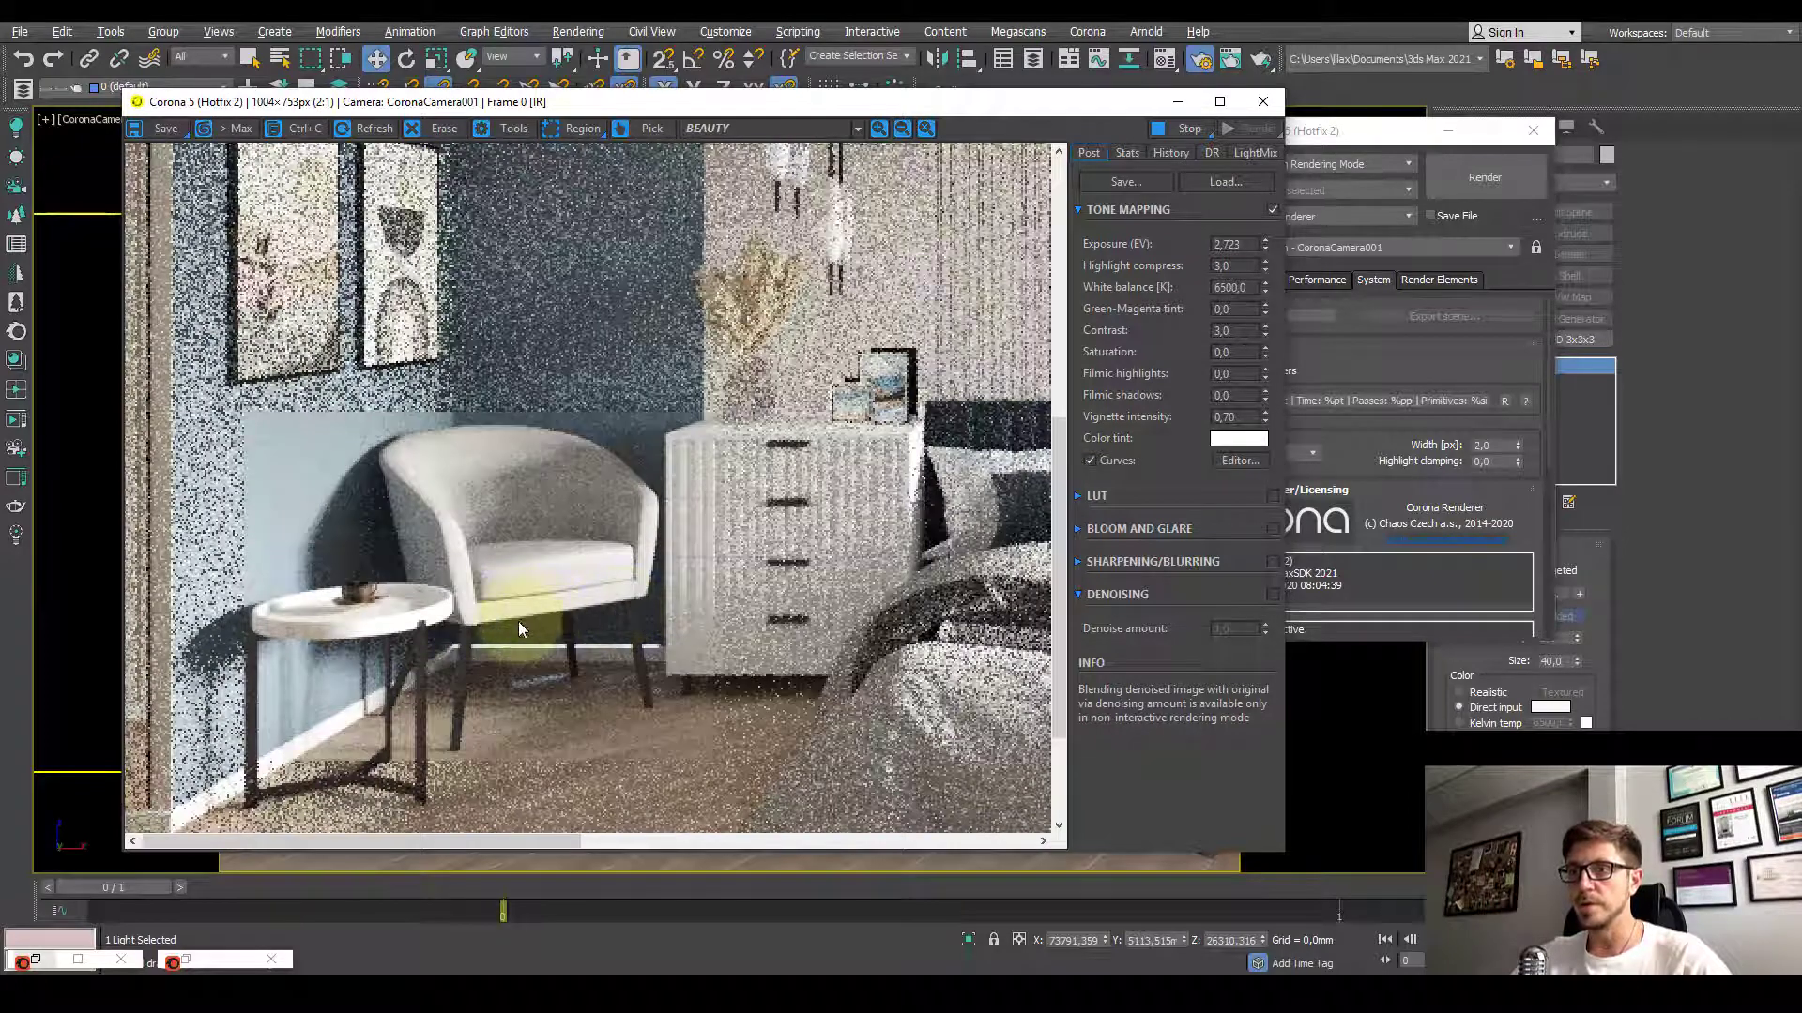
Step: Enable Sharpening/Blurring, expand its settings and reset blur radius to 1,0
{"action": "left_click", "coordinate": [1273, 561]}
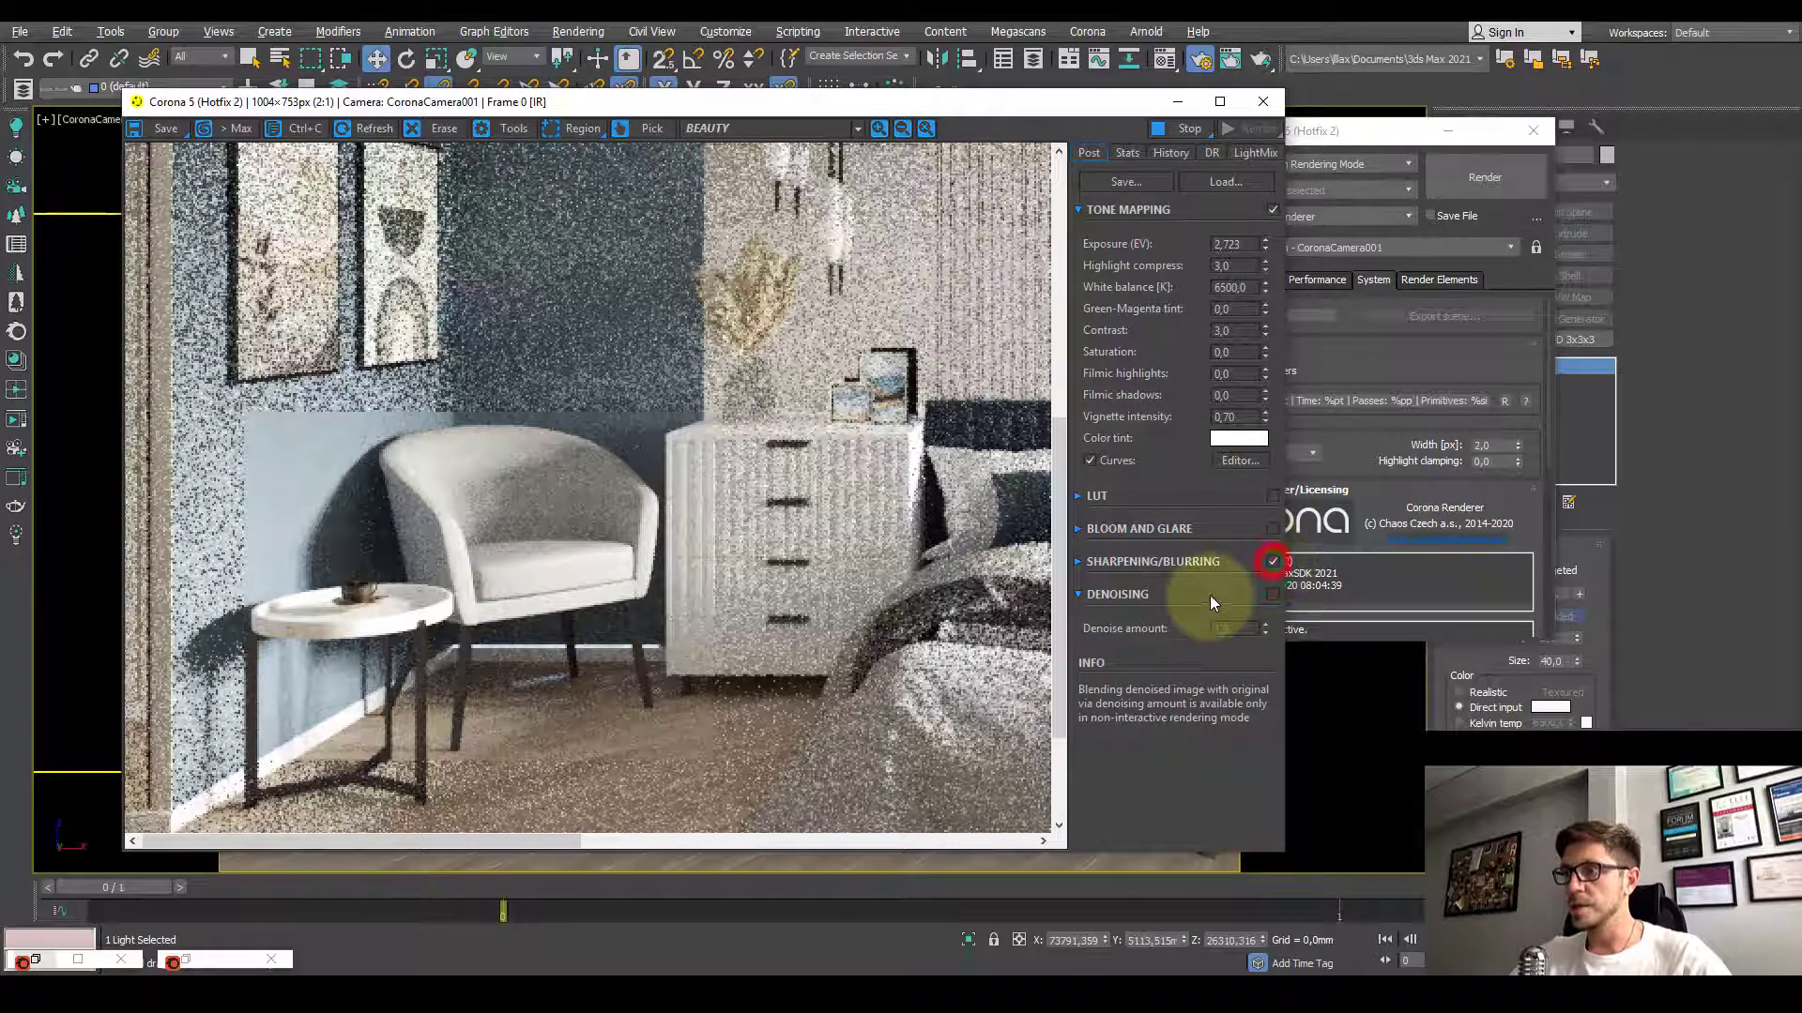
{"action": "left_click", "coordinate": [1135, 566]}
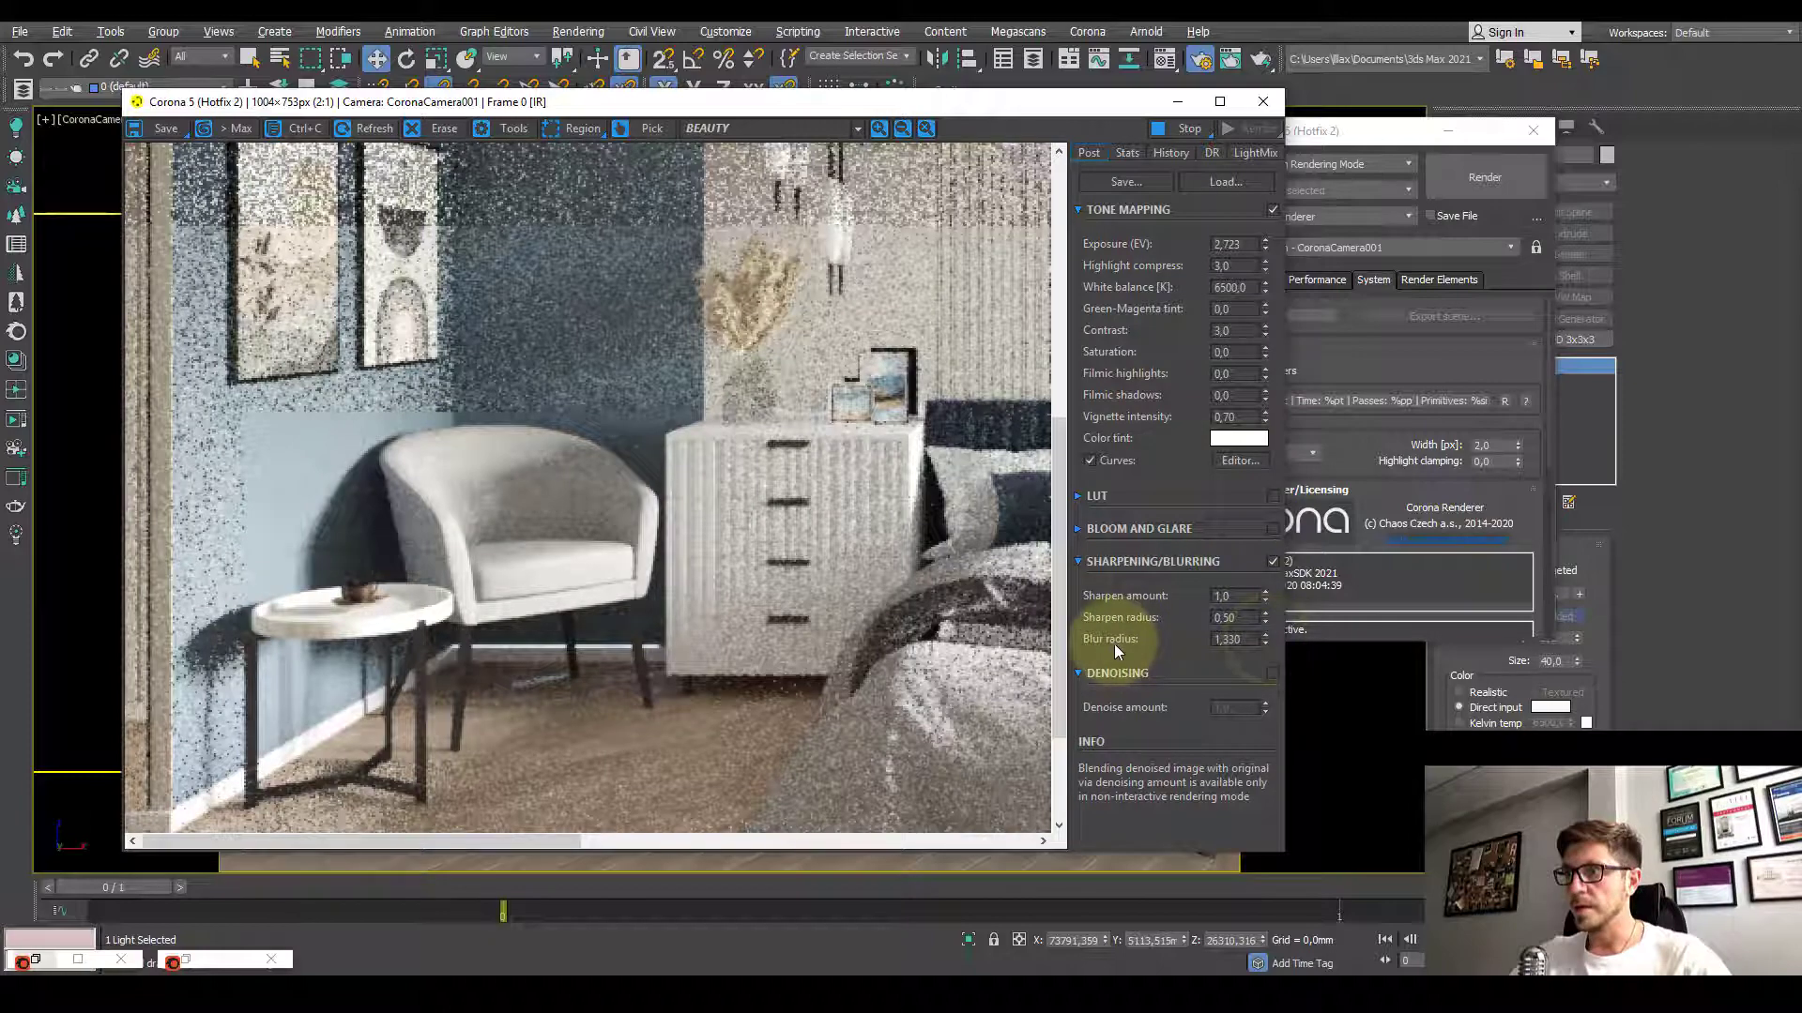
{"action": "left_click", "coordinate": [1262, 642]}
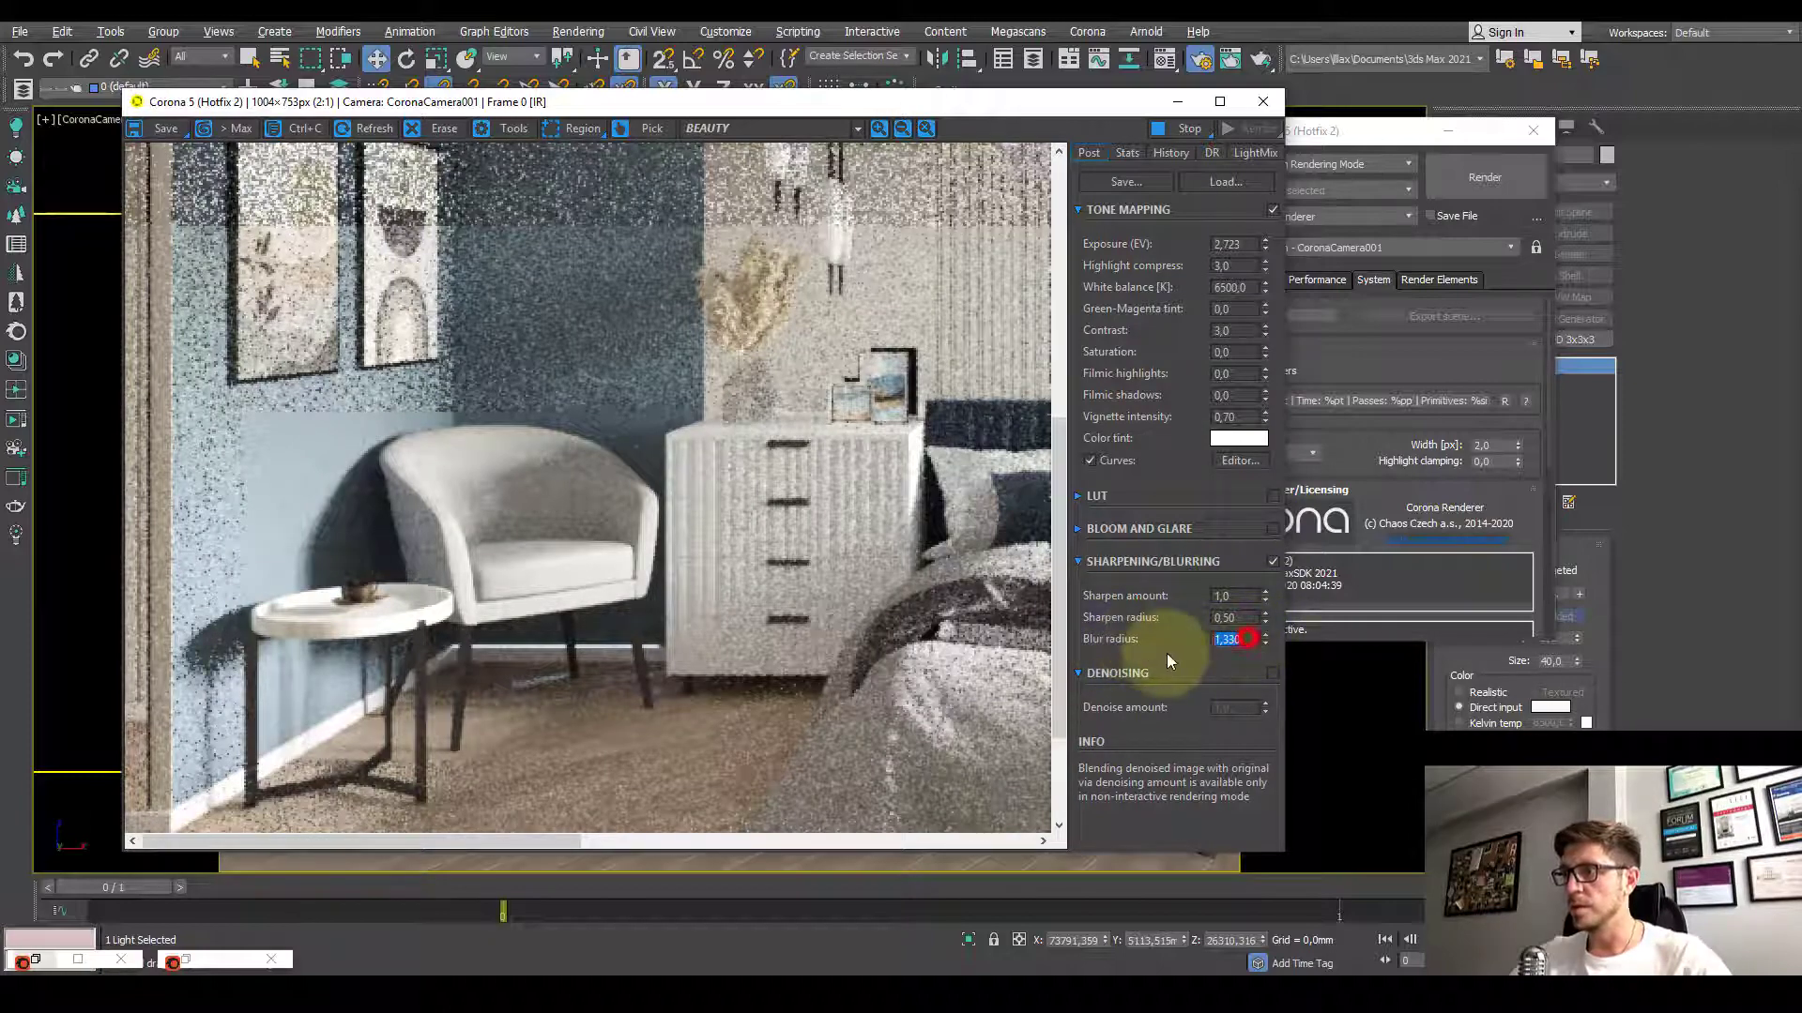
{"action": "right_click", "coordinate": [1264, 638]}
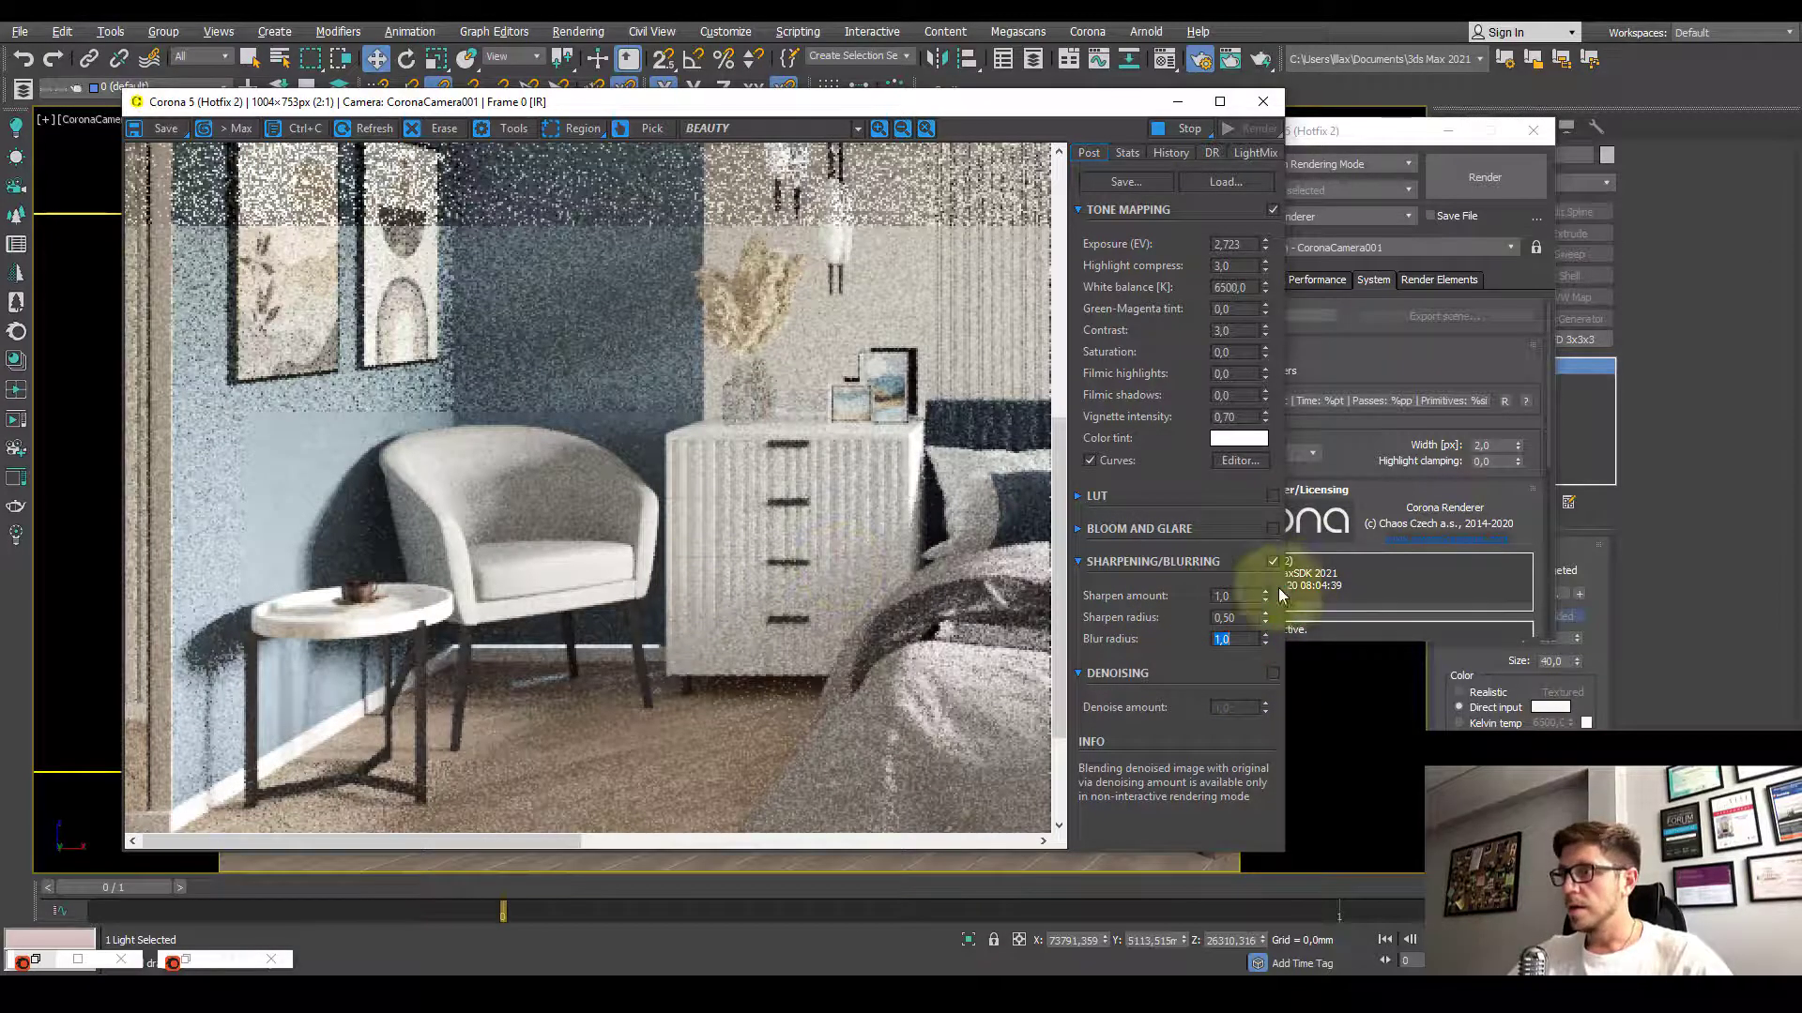
{"action": "left_click", "coordinate": [1242, 593]}
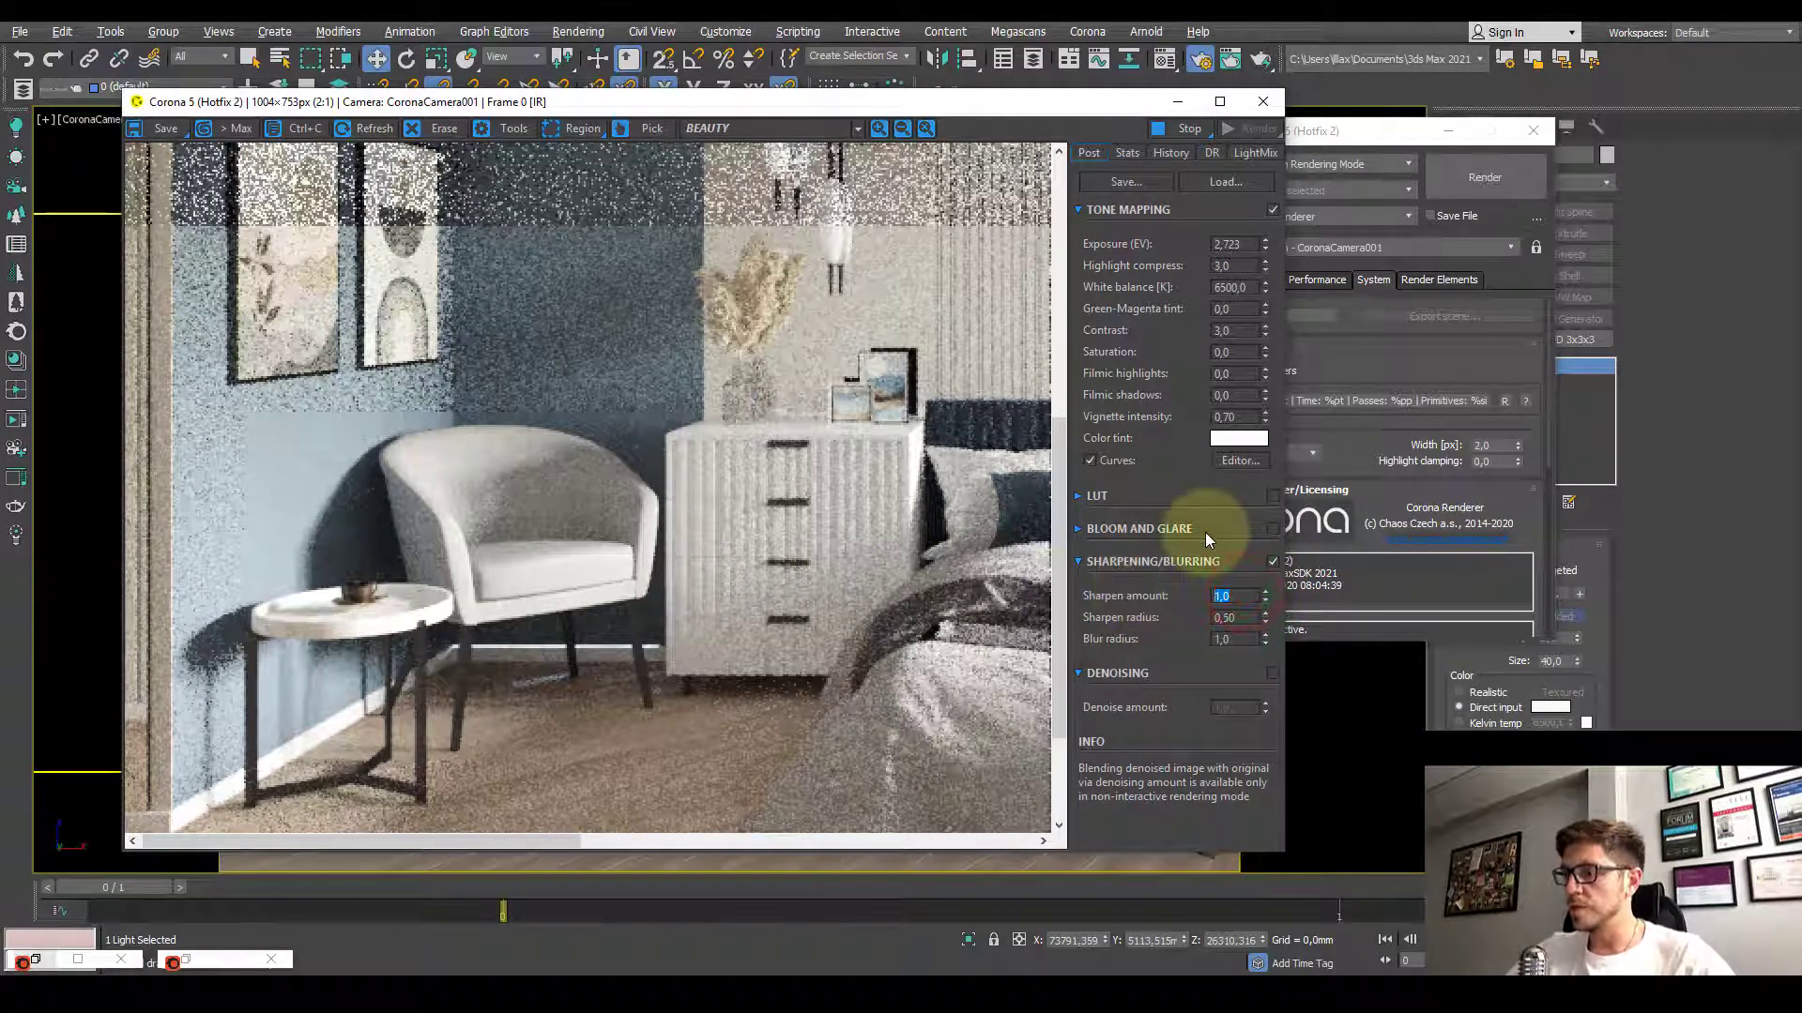
Step: Try a sharpen amount of 3,0 and compare the result in the VFB
{"action": "type", "text": "3"}
{"action": "key", "text": "Return"}
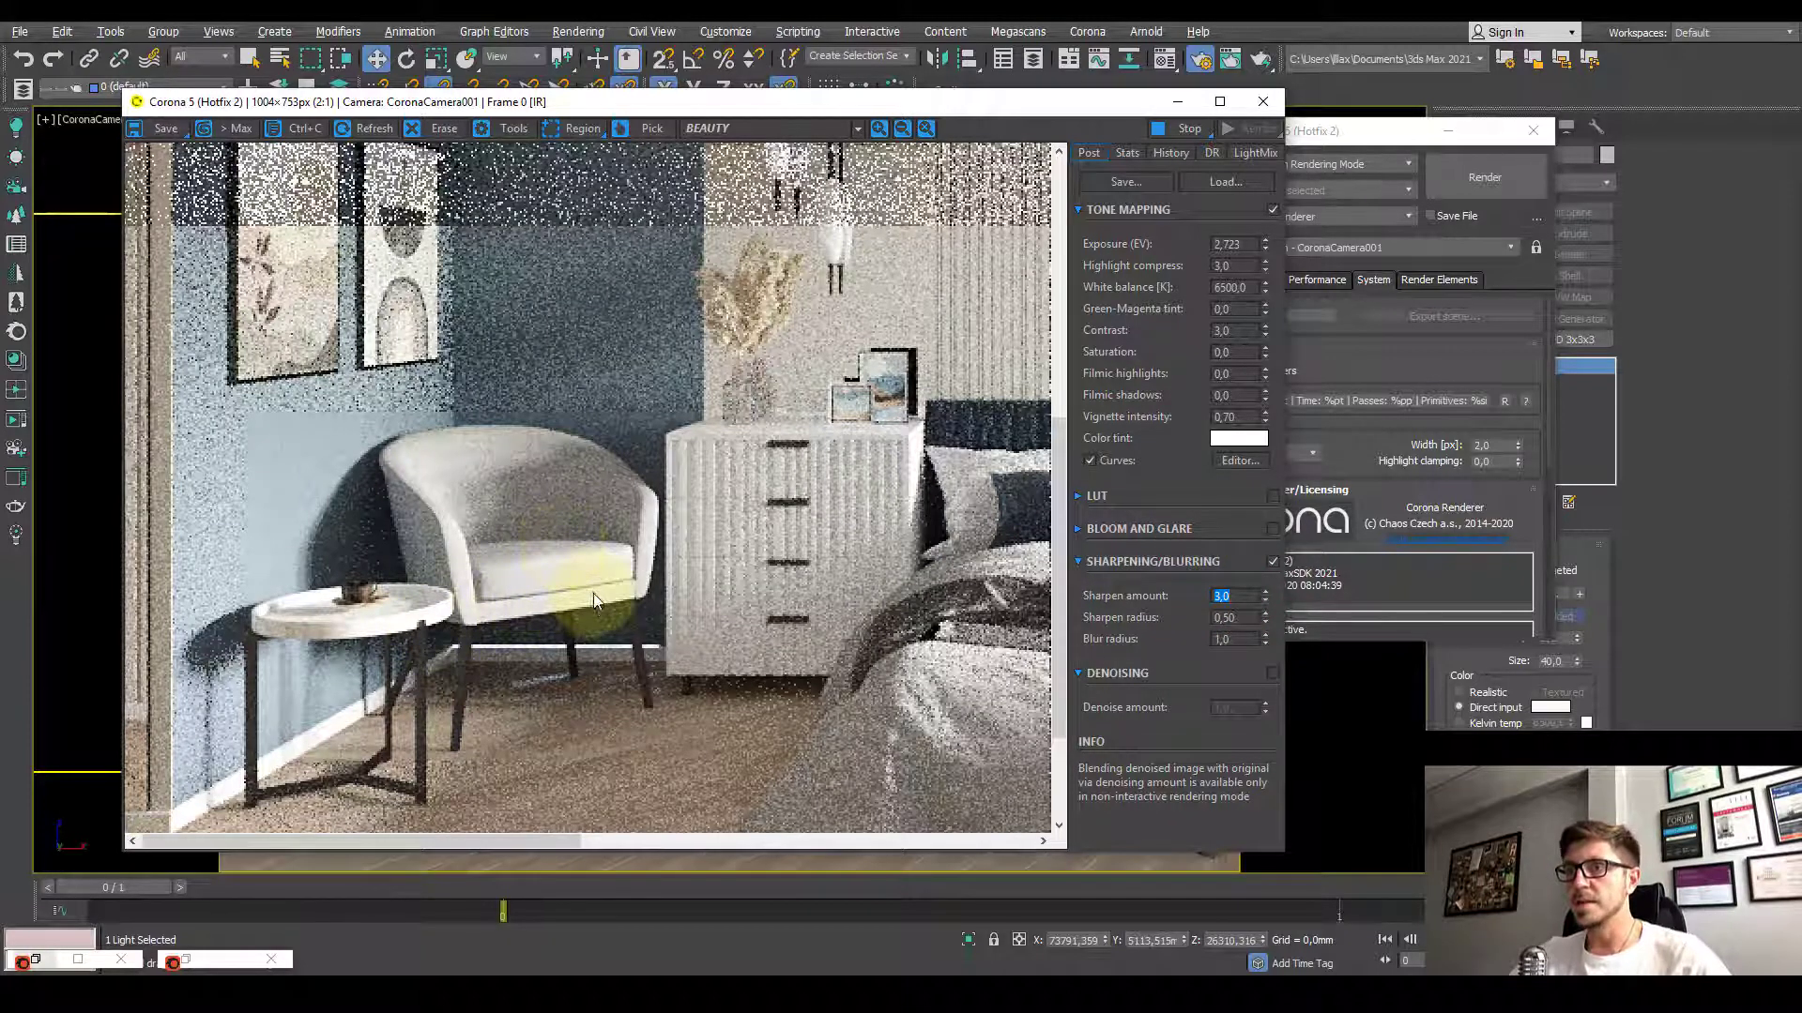
{"action": "scroll", "coordinate": [593, 593], "scroll_direction": "down", "scroll_amount": 1}
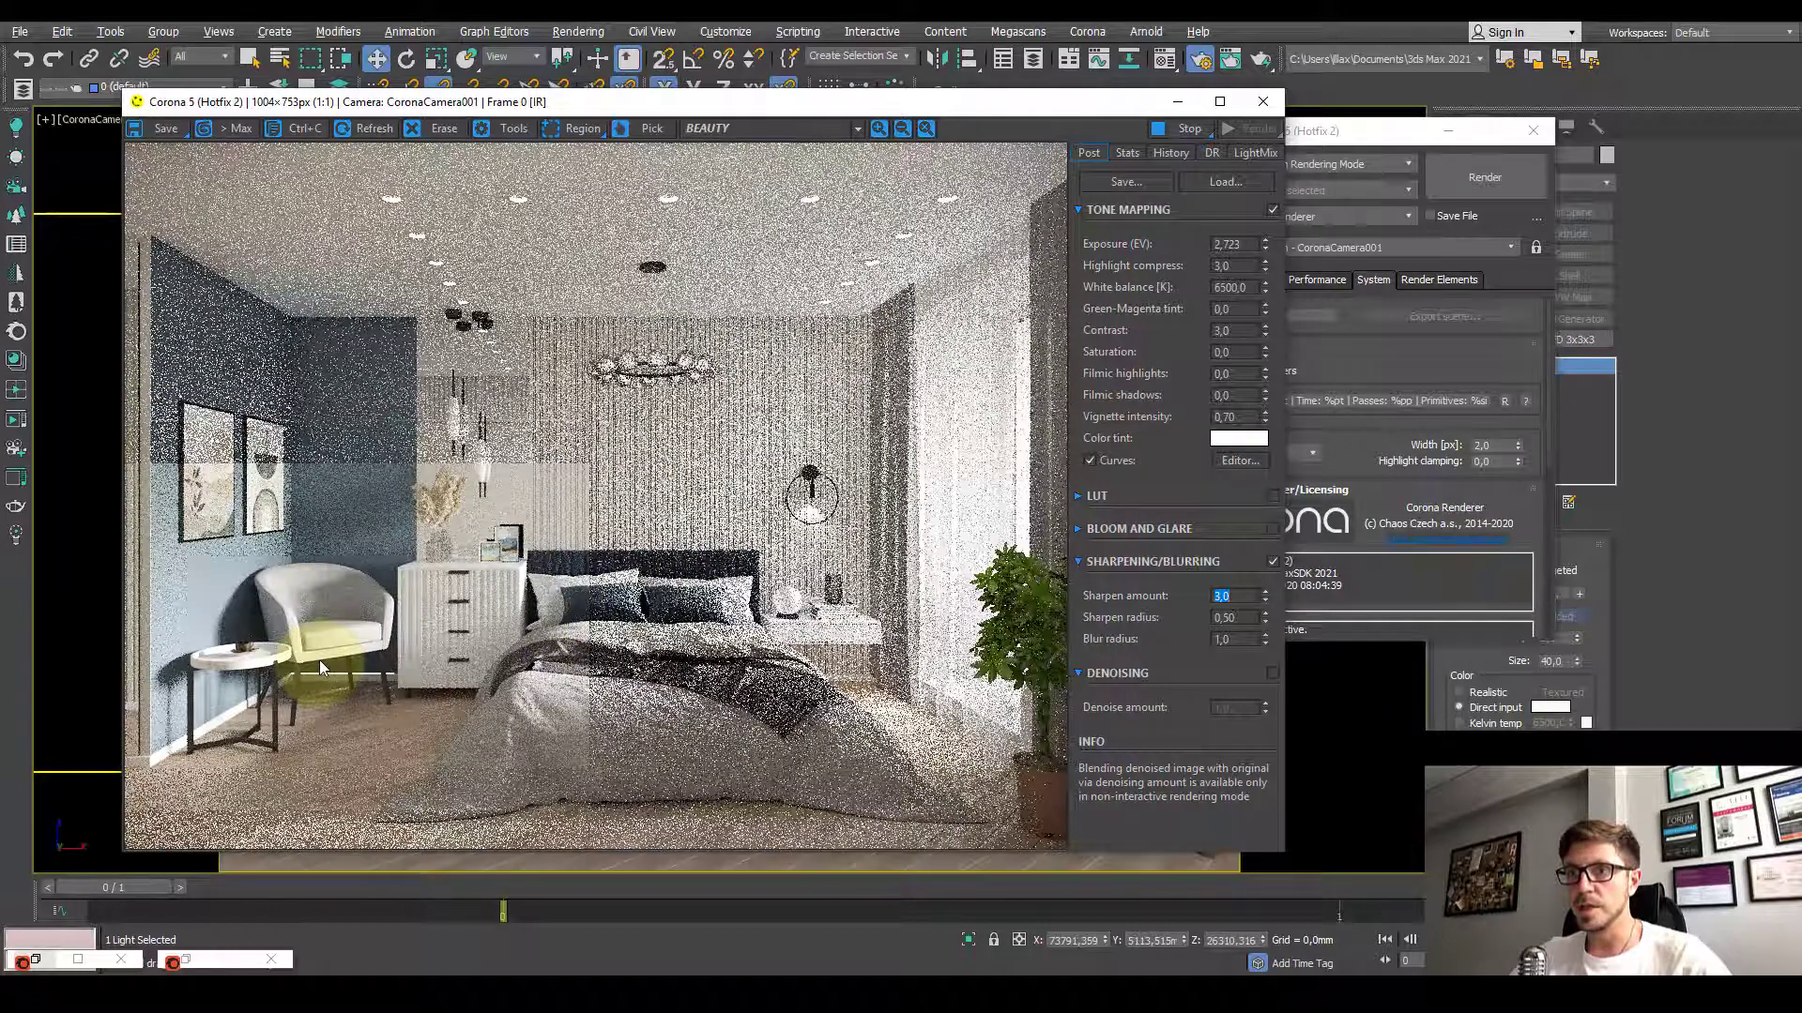
{"action": "scroll", "coordinate": [391, 594], "scroll_direction": "up", "scroll_amount": 1}
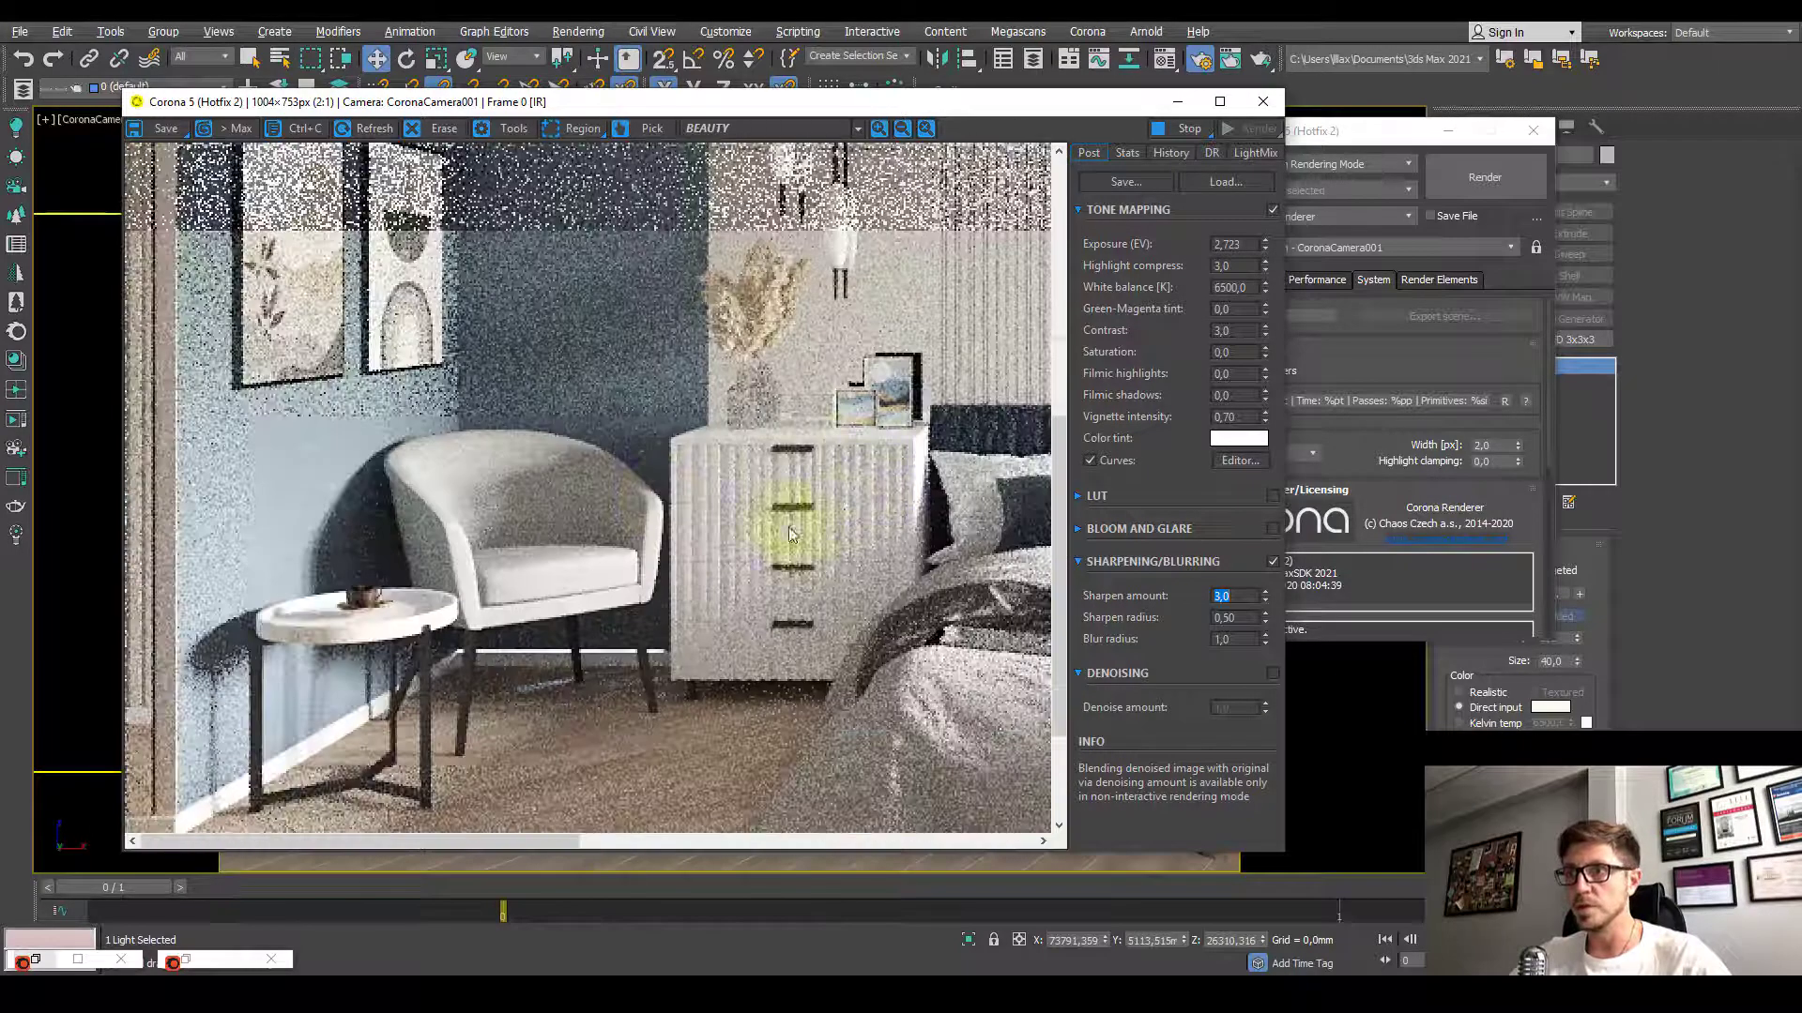
Step: Set the sharpen radius to 1,0
{"action": "left_click", "coordinate": [1231, 621]}
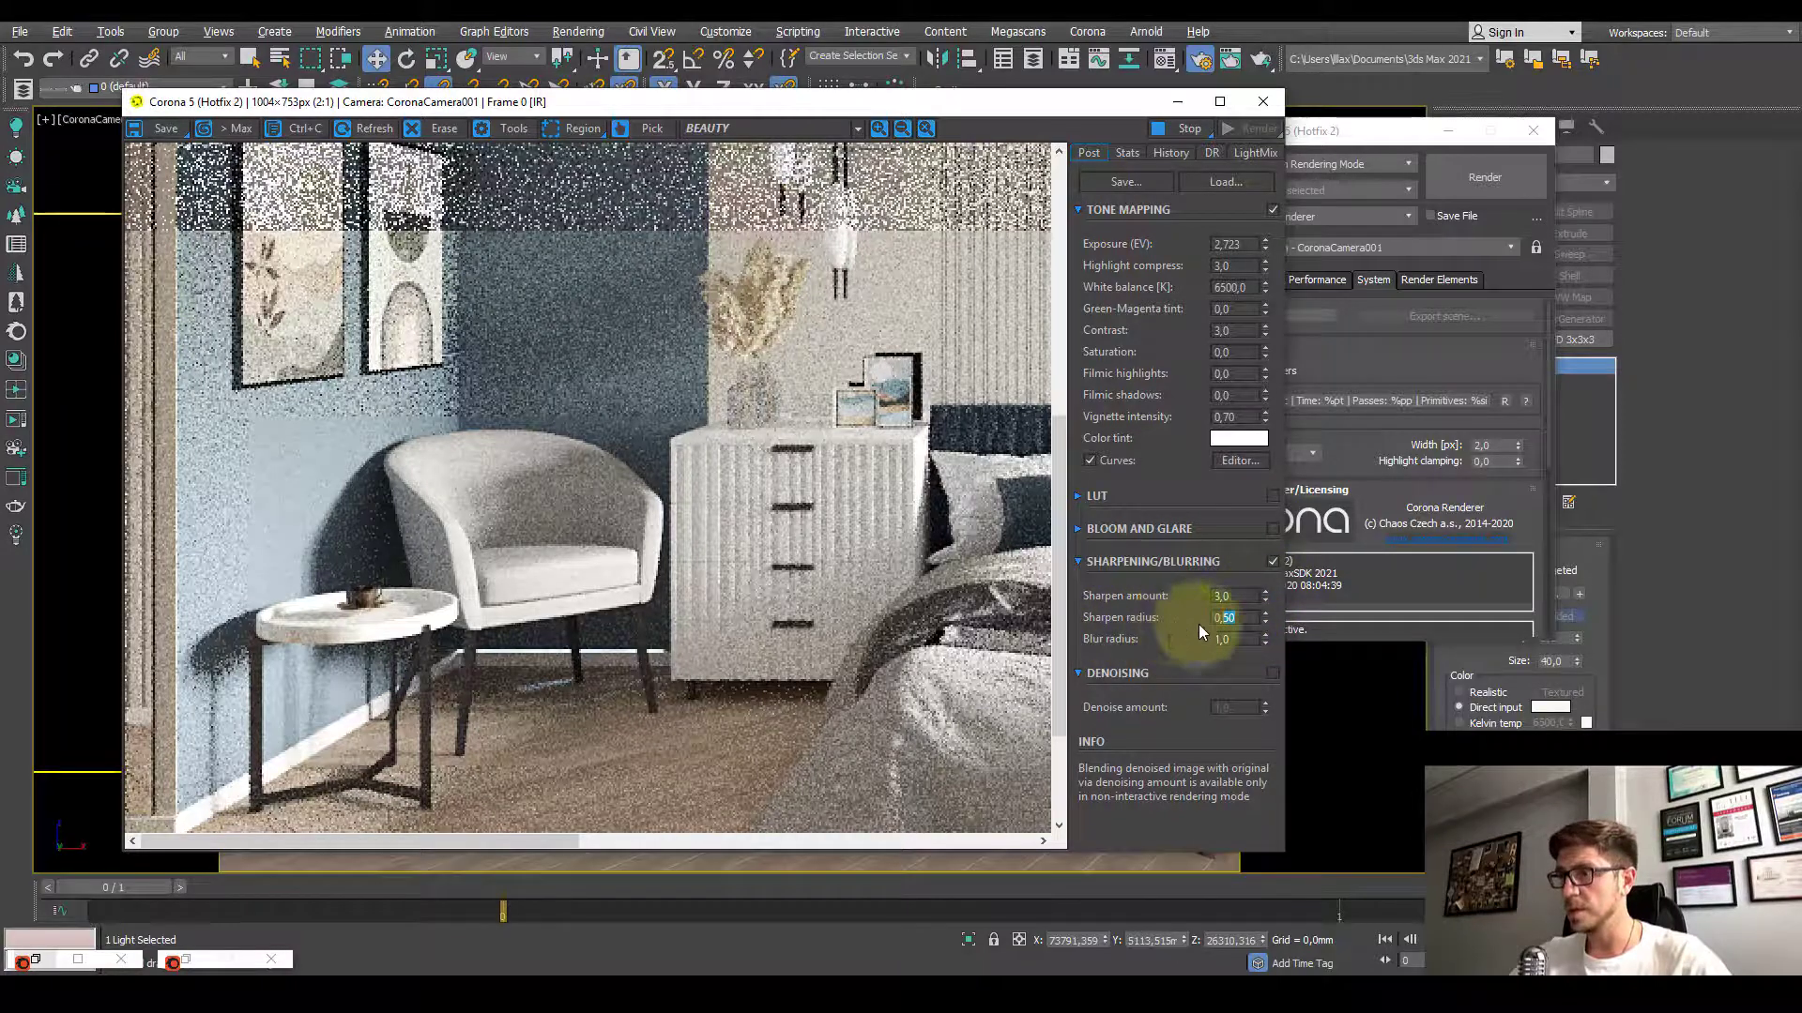
{"action": "left_click", "coordinate": [1246, 617]}
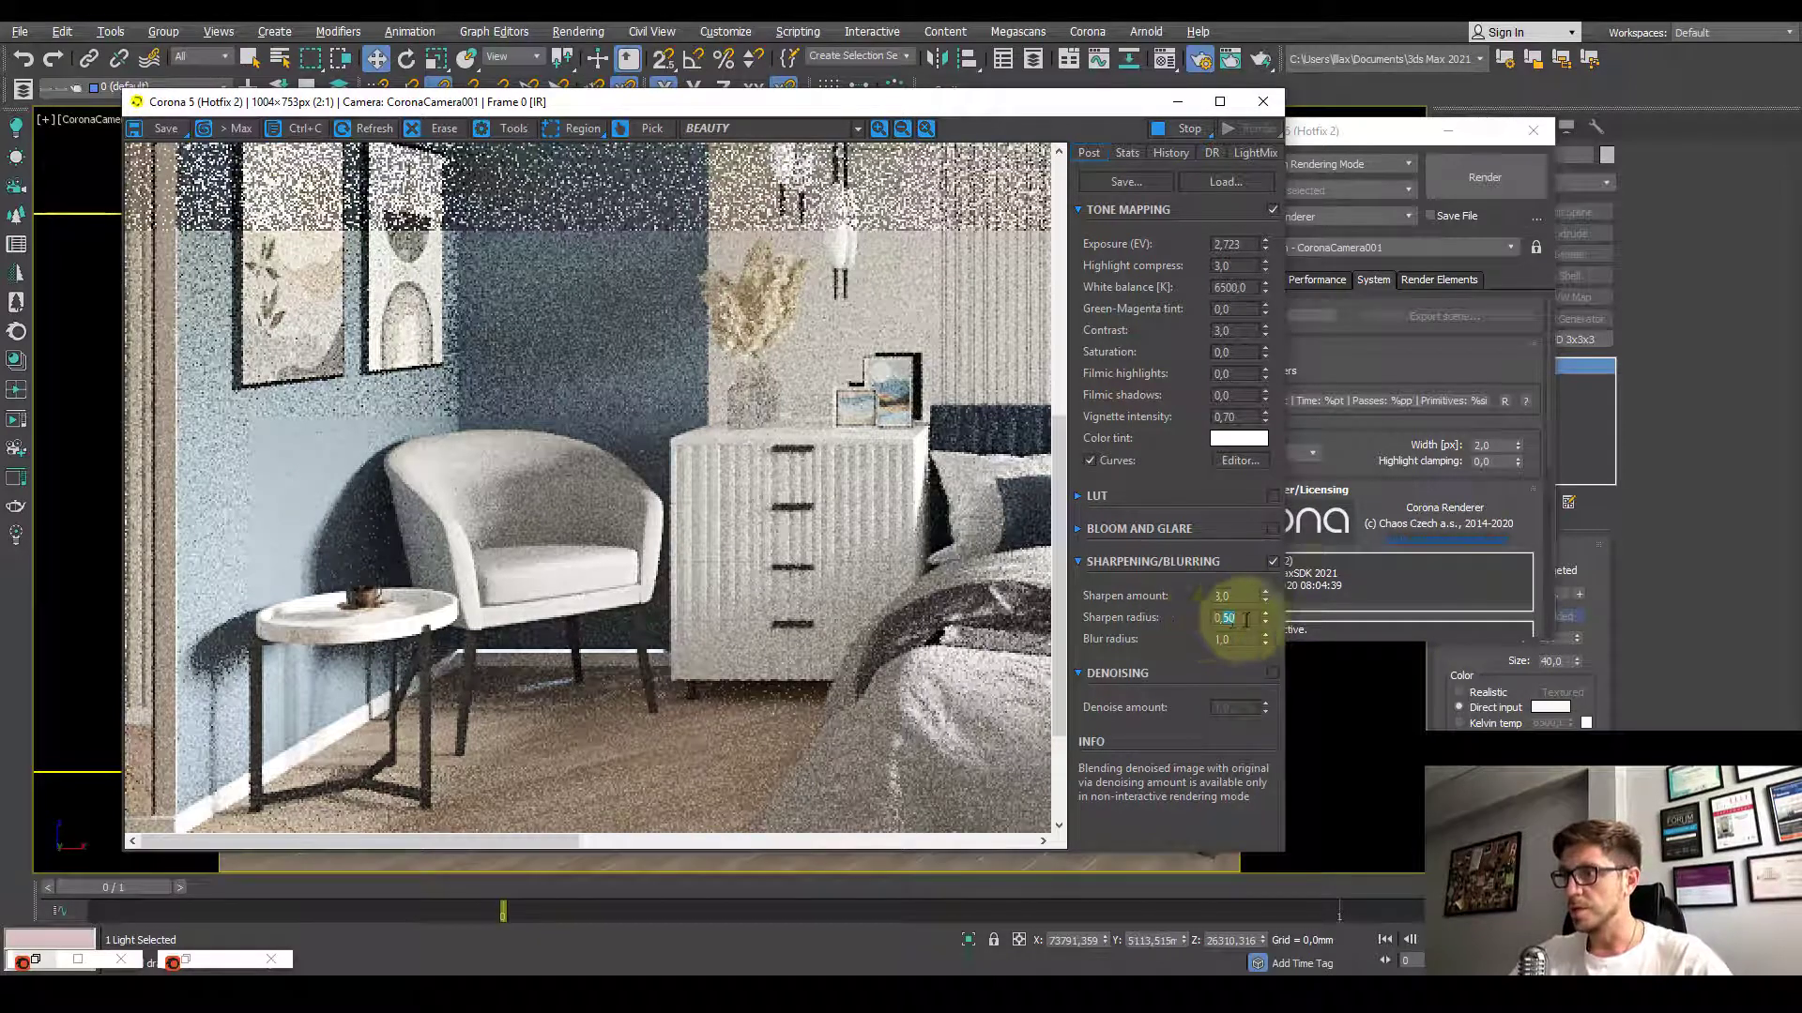
{"action": "type", "text": "1"}
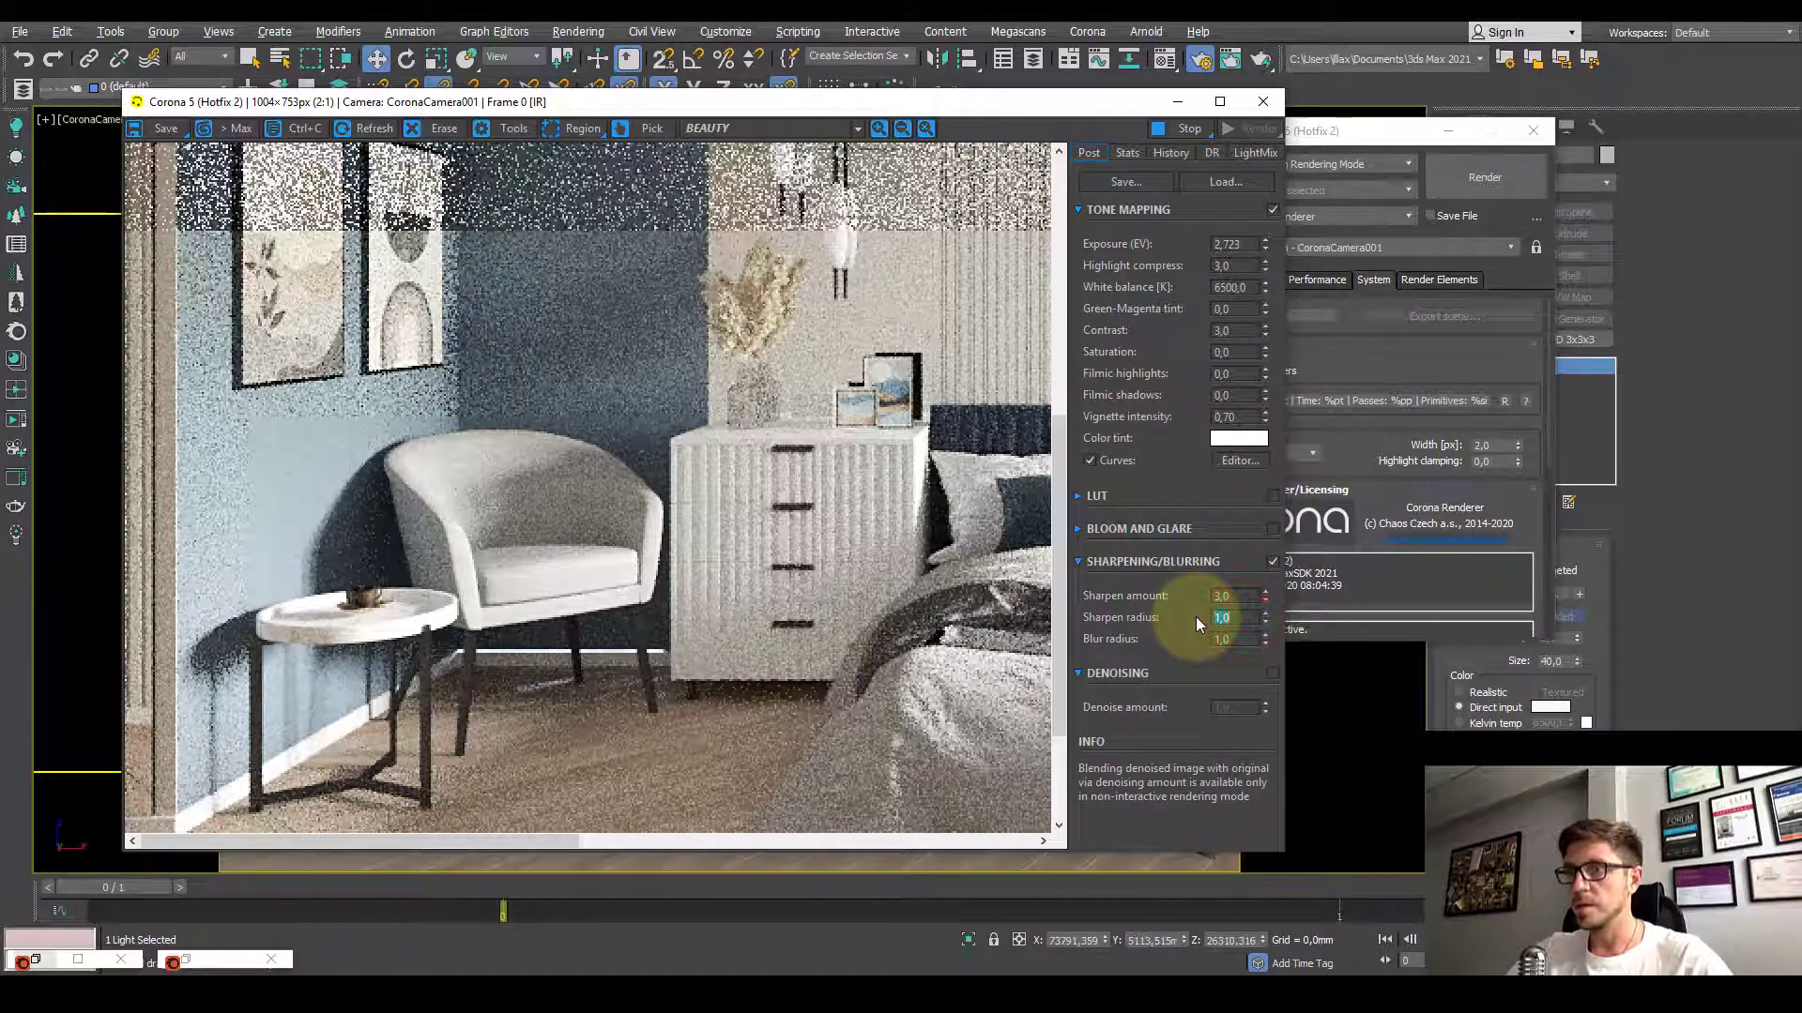
{"action": "key", "text": "Return"}
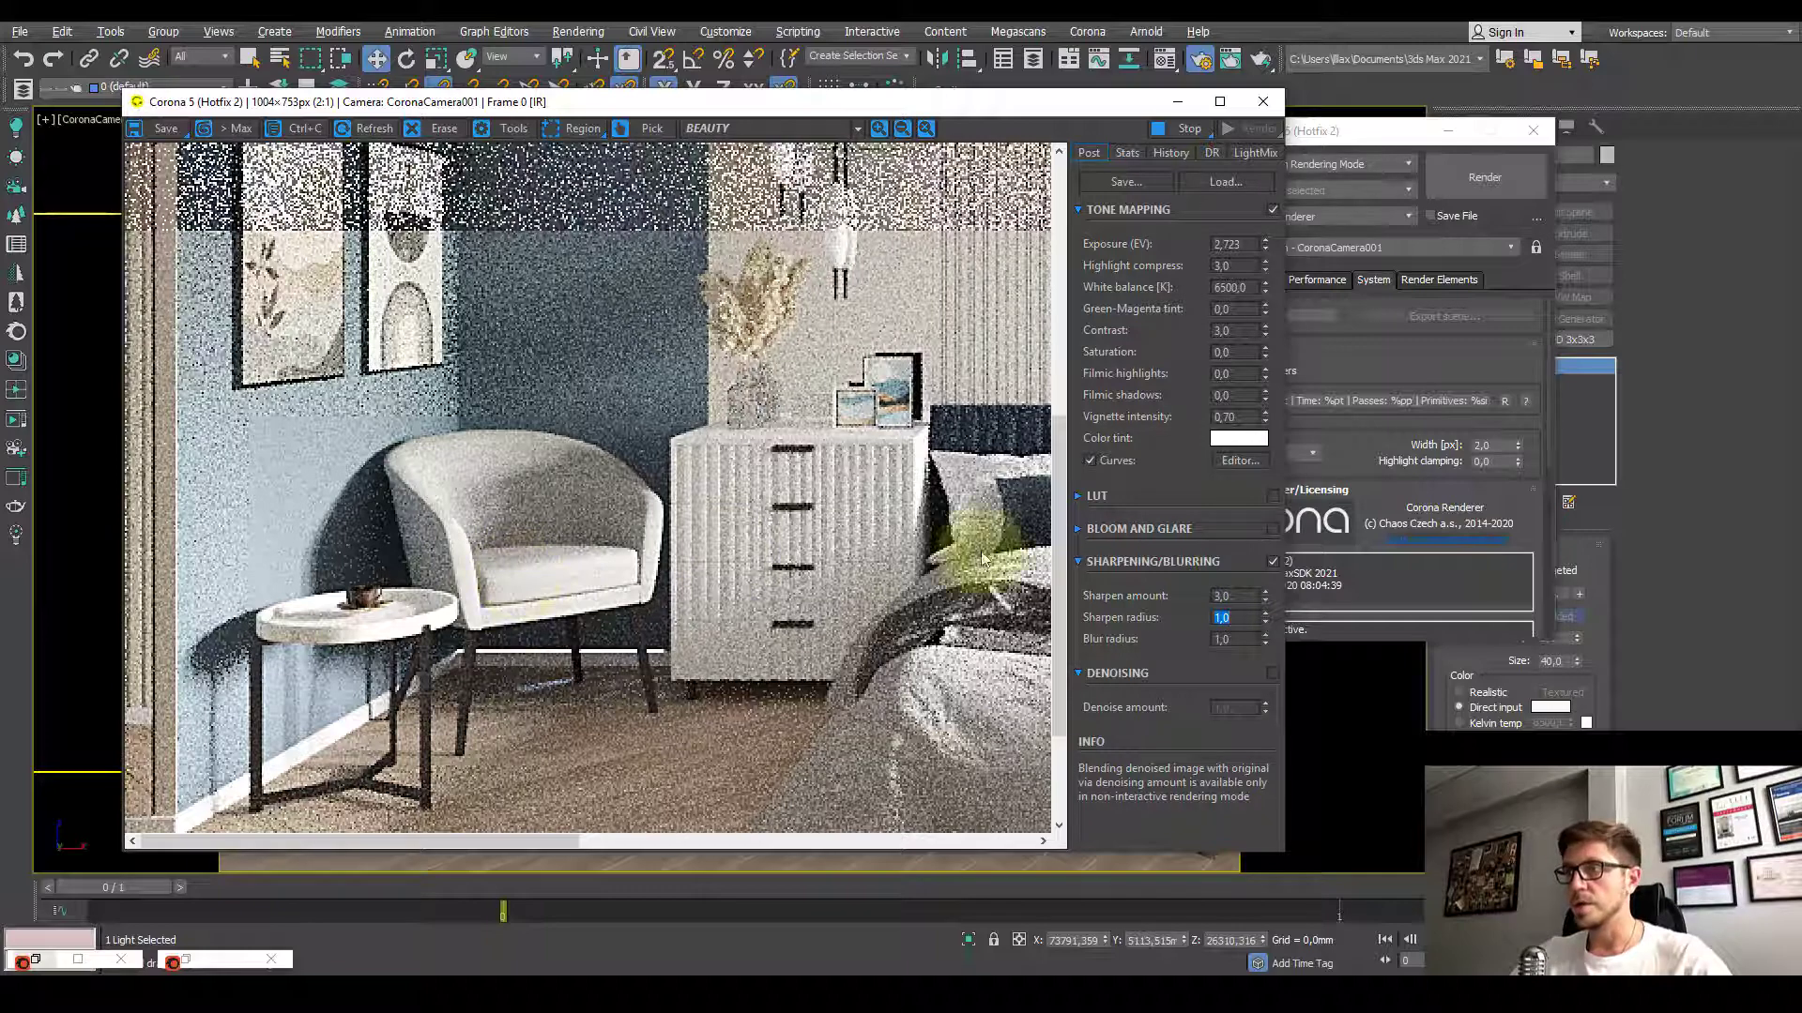
Step: Set the sharpen amount to 1,0 and then 2,0, and check the chair and dresser
{"action": "left_click", "coordinate": [1237, 595]}
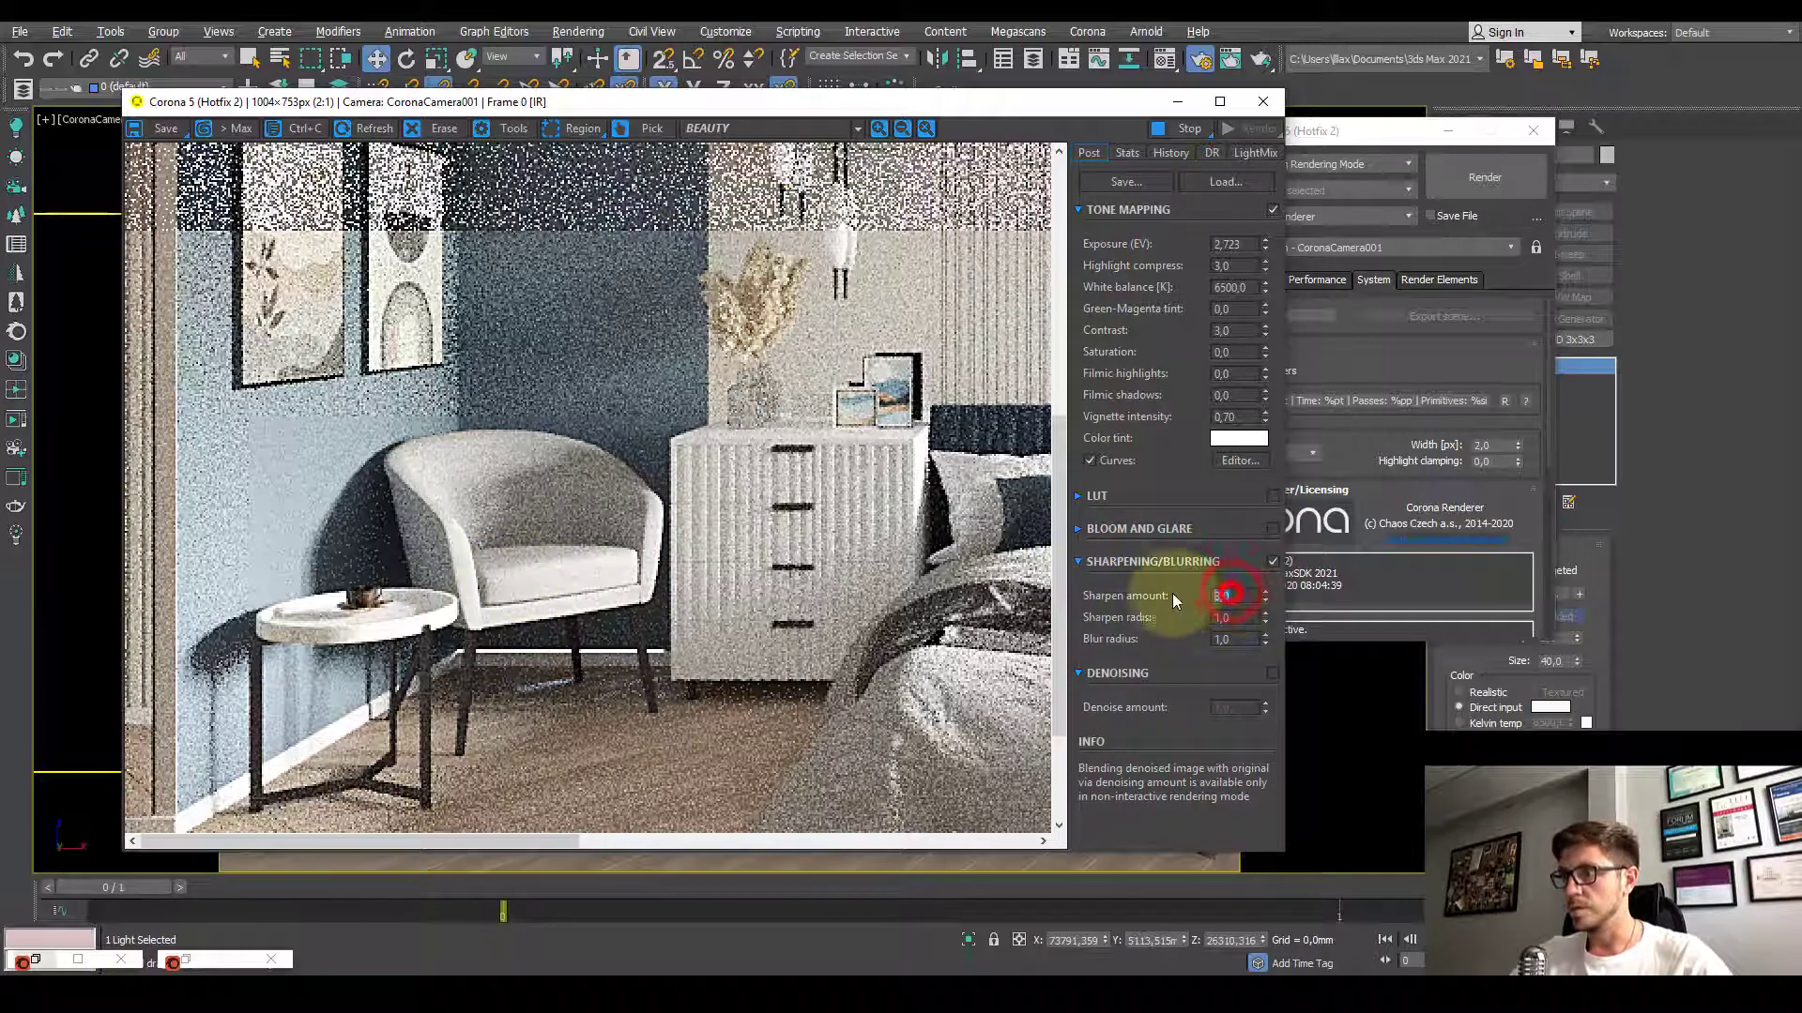
{"action": "type", "text": "1"}
{"action": "key", "text": "Return"}
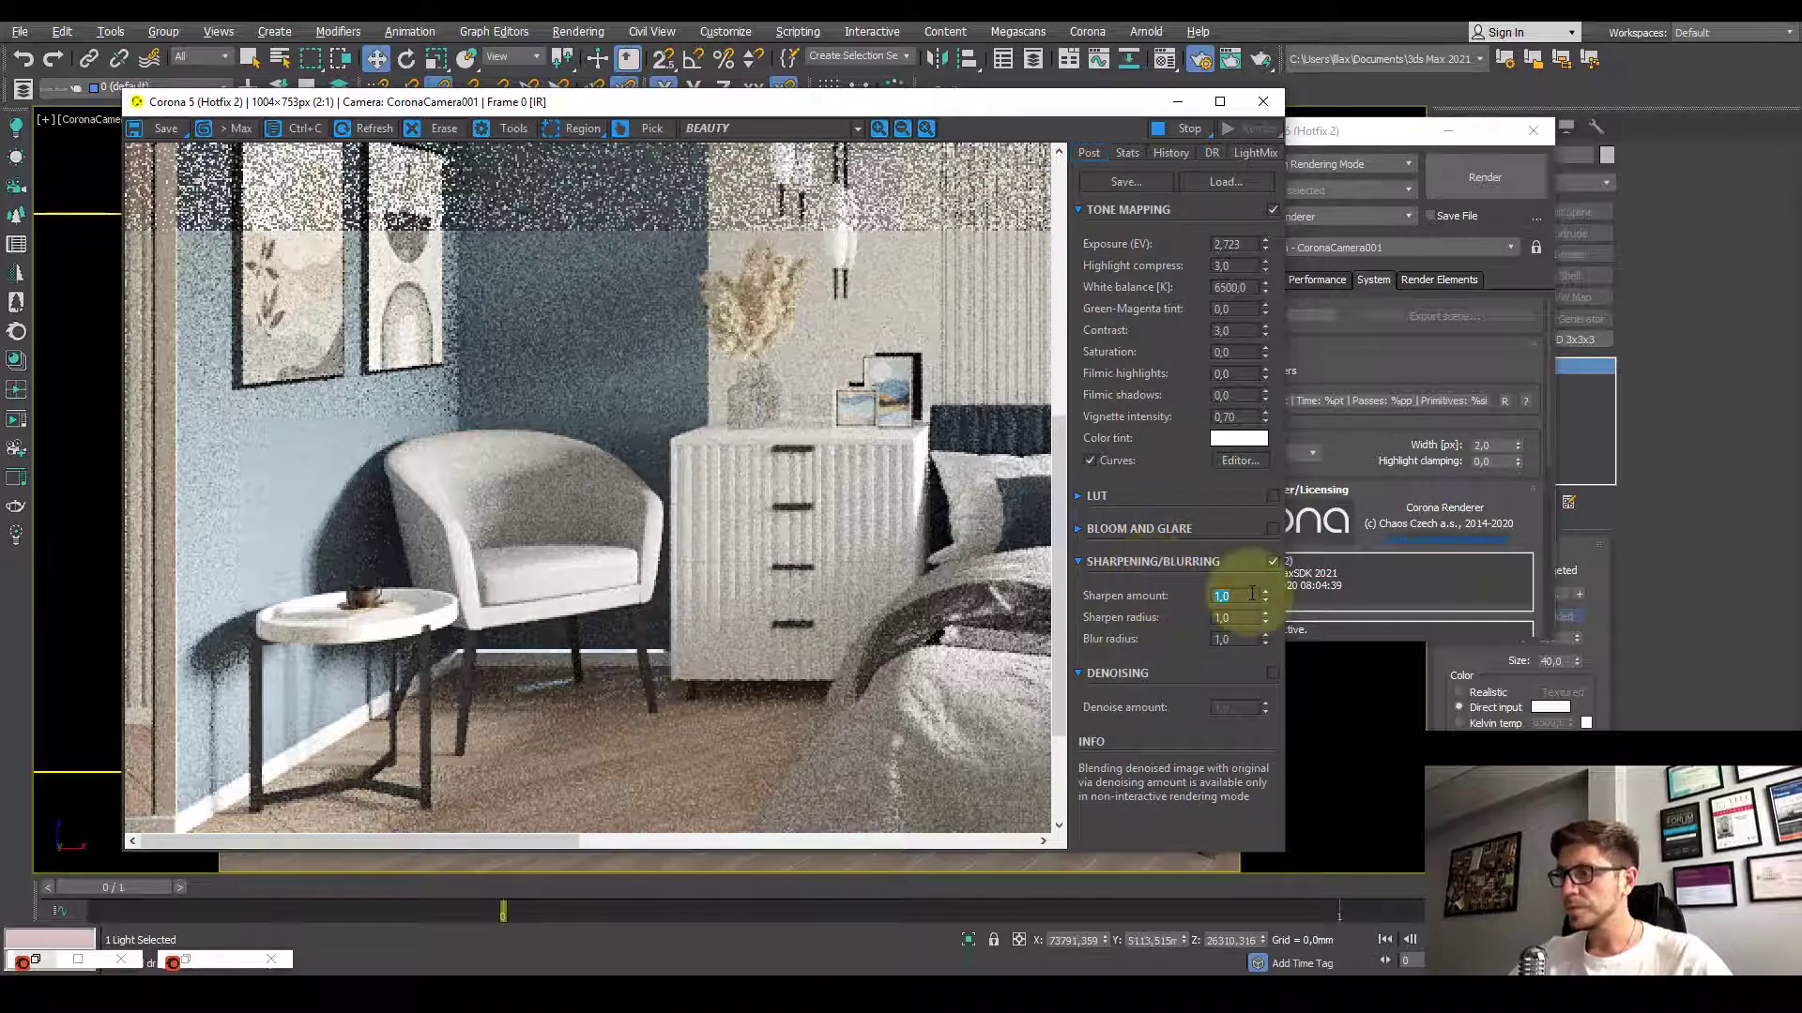
{"action": "type", "text": "2"}
{"action": "key", "text": "Return"}
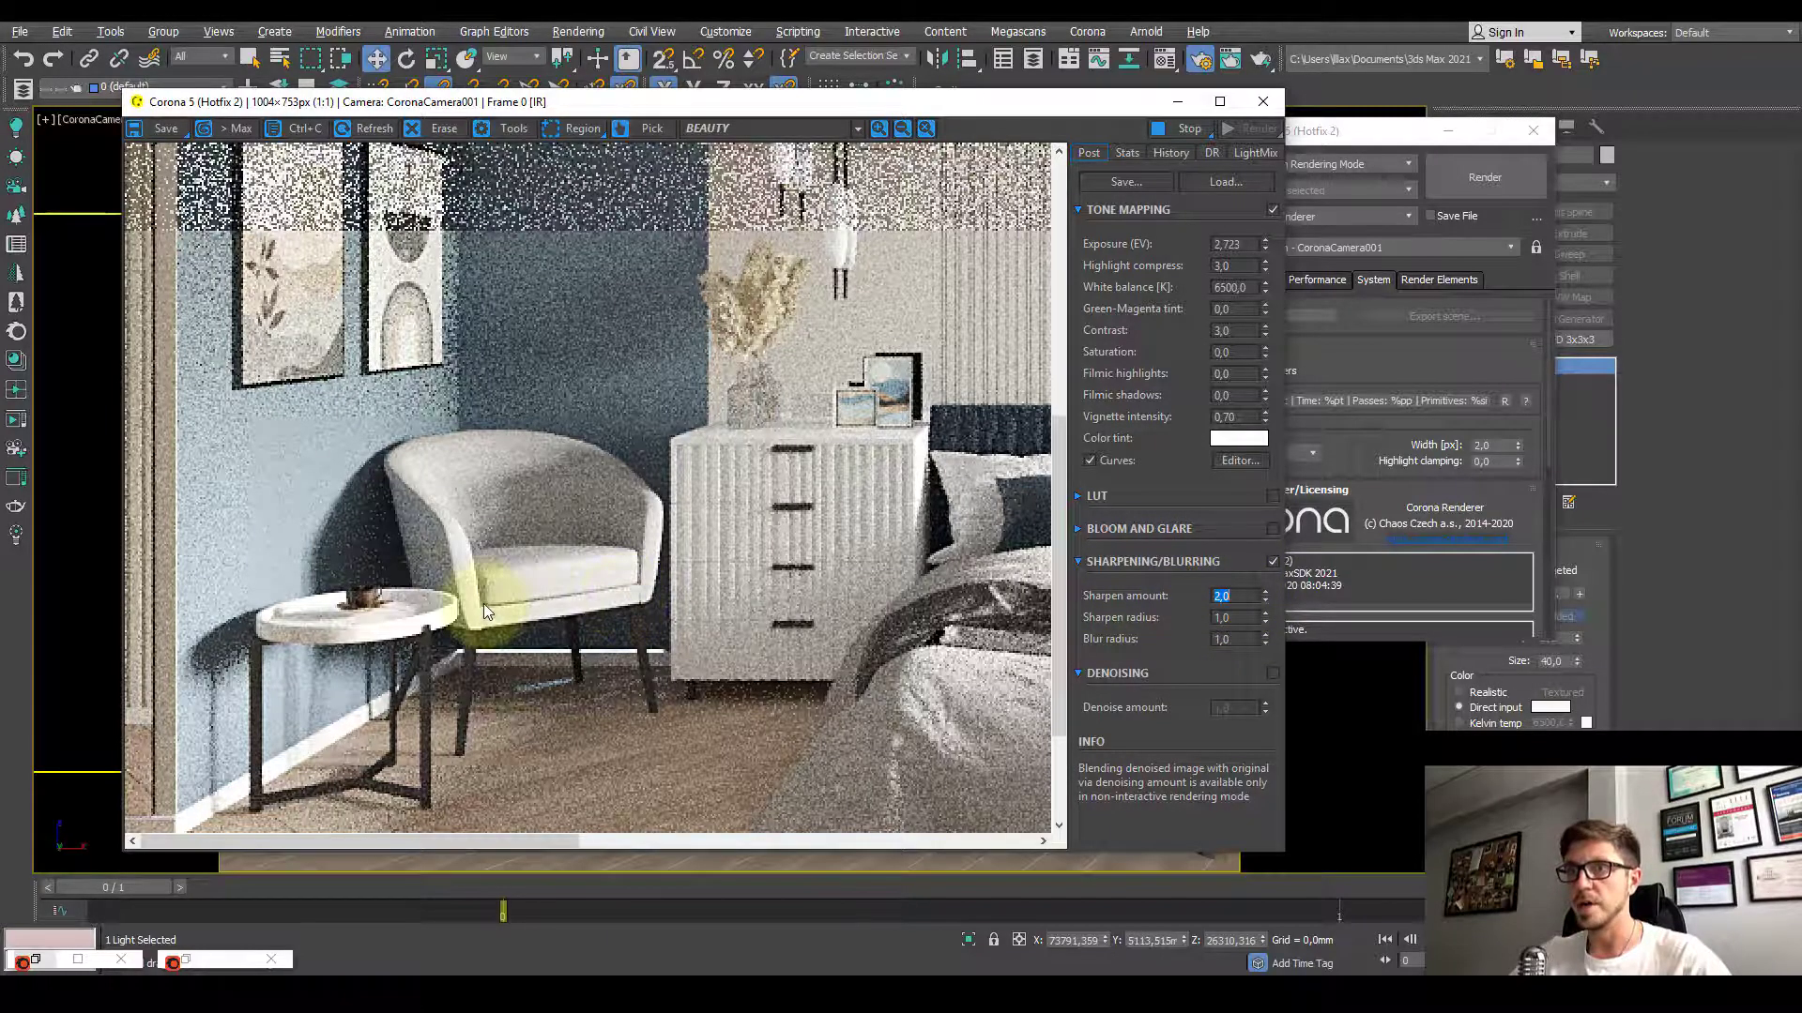
{"action": "scroll", "coordinate": [484, 611], "scroll_direction": "down", "scroll_amount": 2}
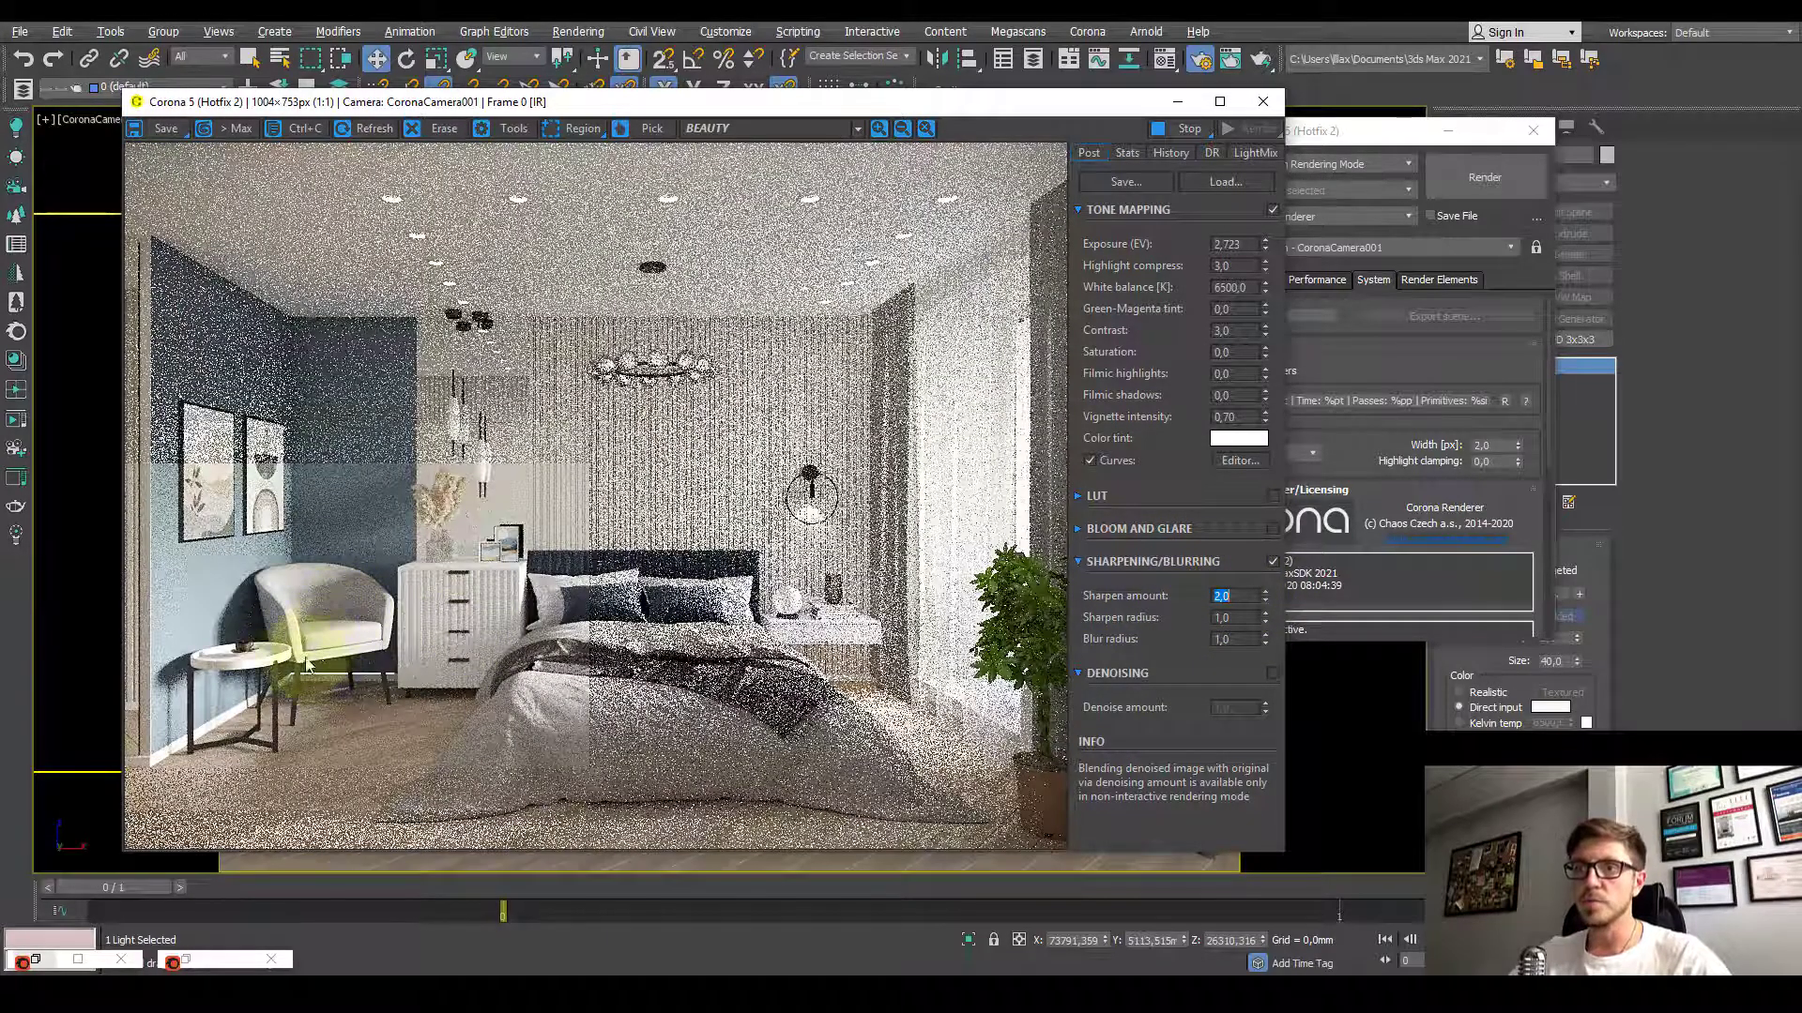
{"action": "scroll", "coordinate": [333, 650], "scroll_direction": "up", "scroll_amount": 1}
{"action": "left_click_drag", "start_coordinate": [335, 650], "coordinate": [452, 624]}
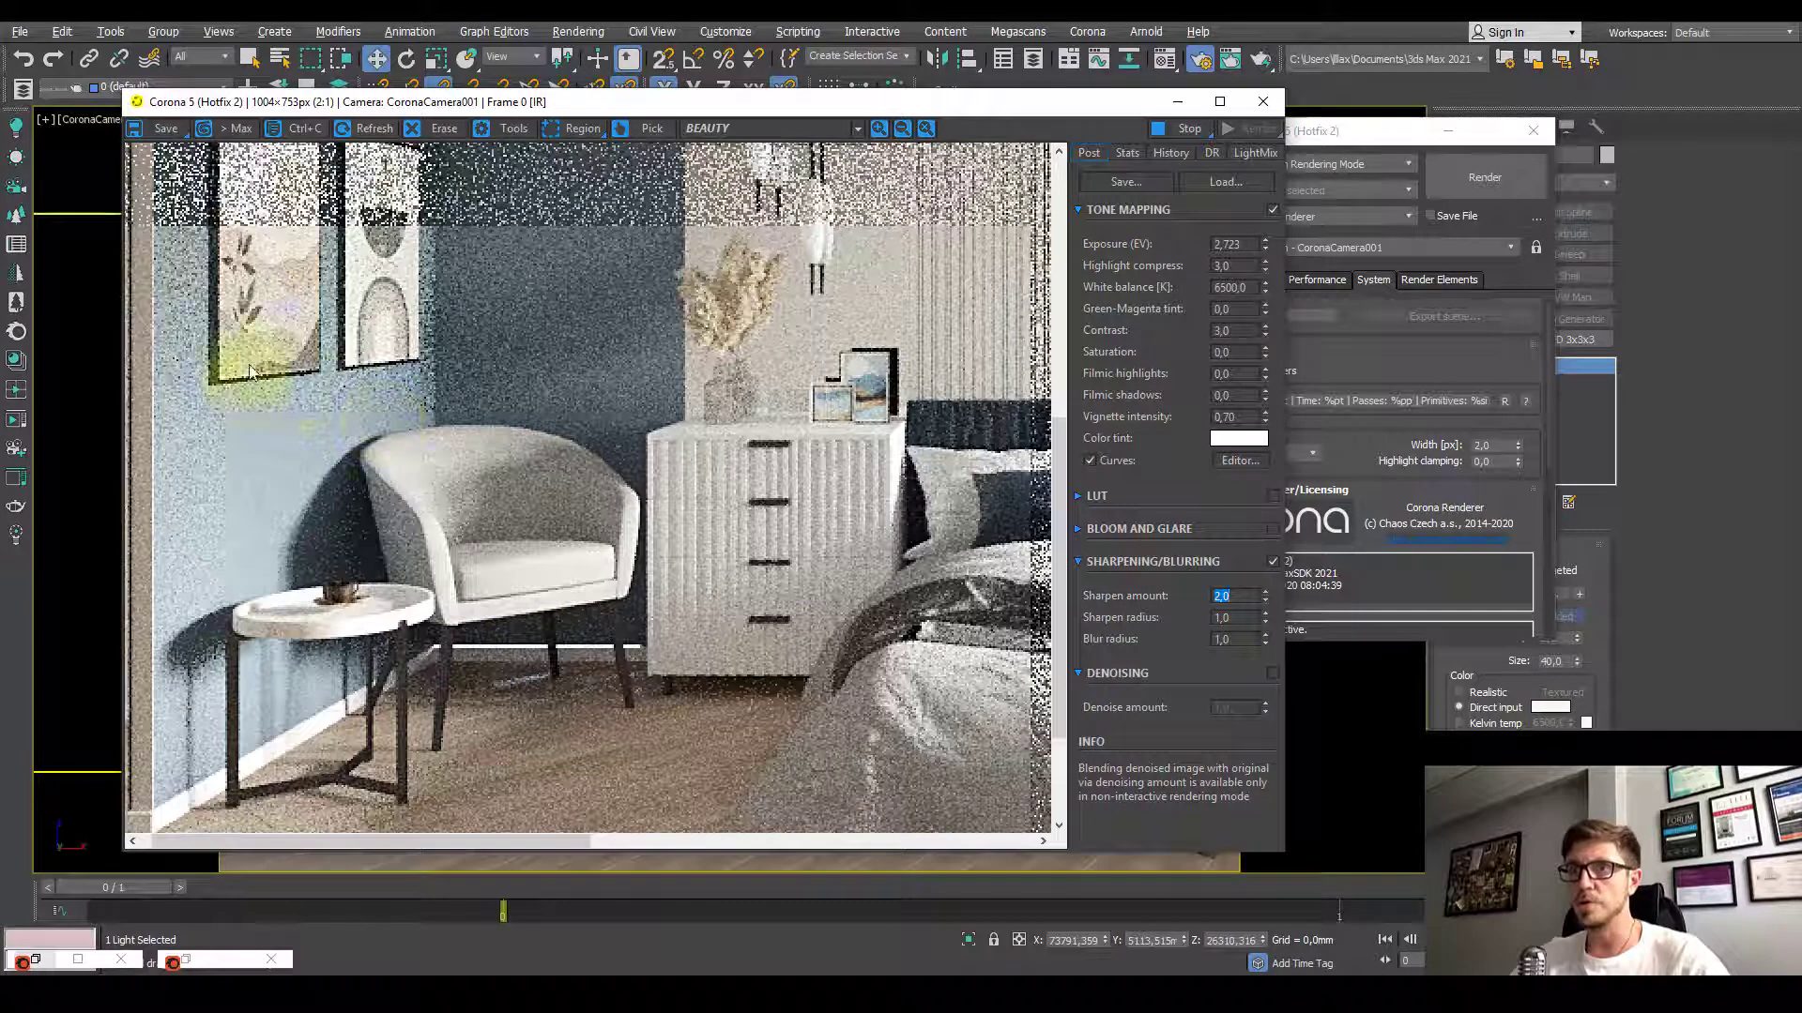
{"action": "scroll", "coordinate": [405, 626], "scroll_direction": "down", "scroll_amount": 1}
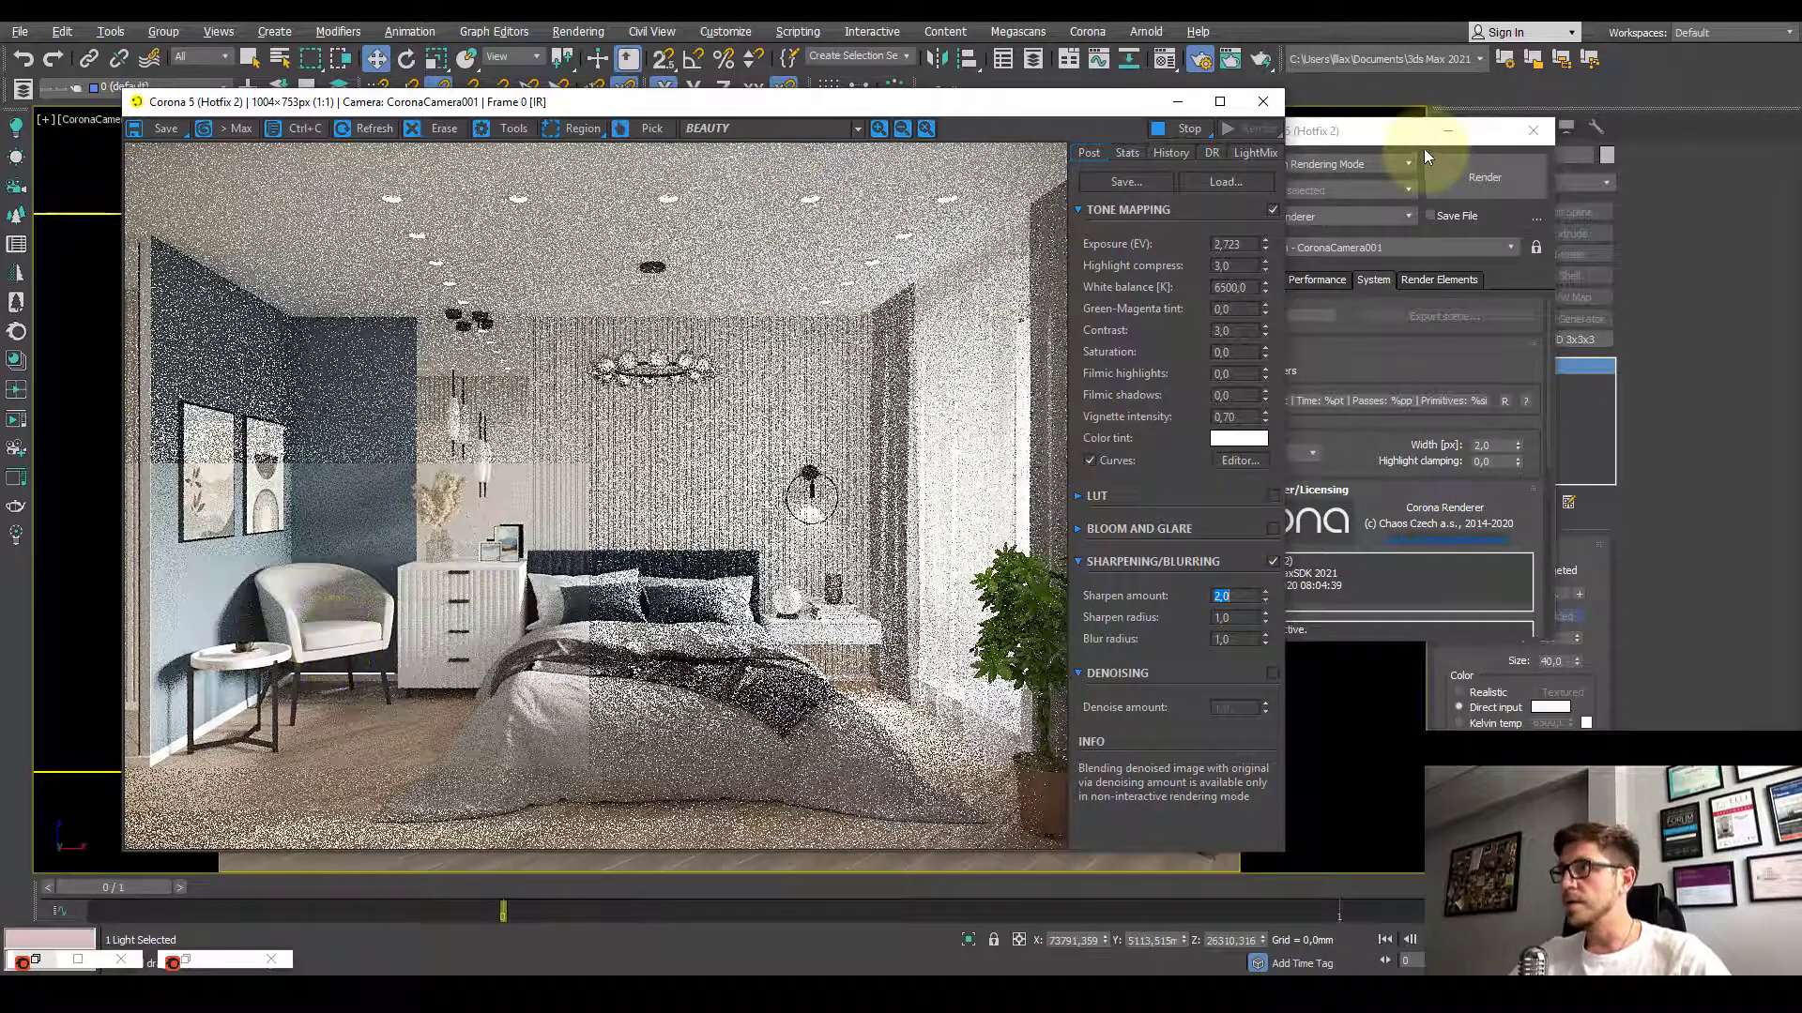
Step: Set highlight clamping to 0,0 in Render Setup and zoom in to check the bedroom render
{"action": "left_click_drag", "start_coordinate": [1355, 133], "coordinate": [1313, 174]}
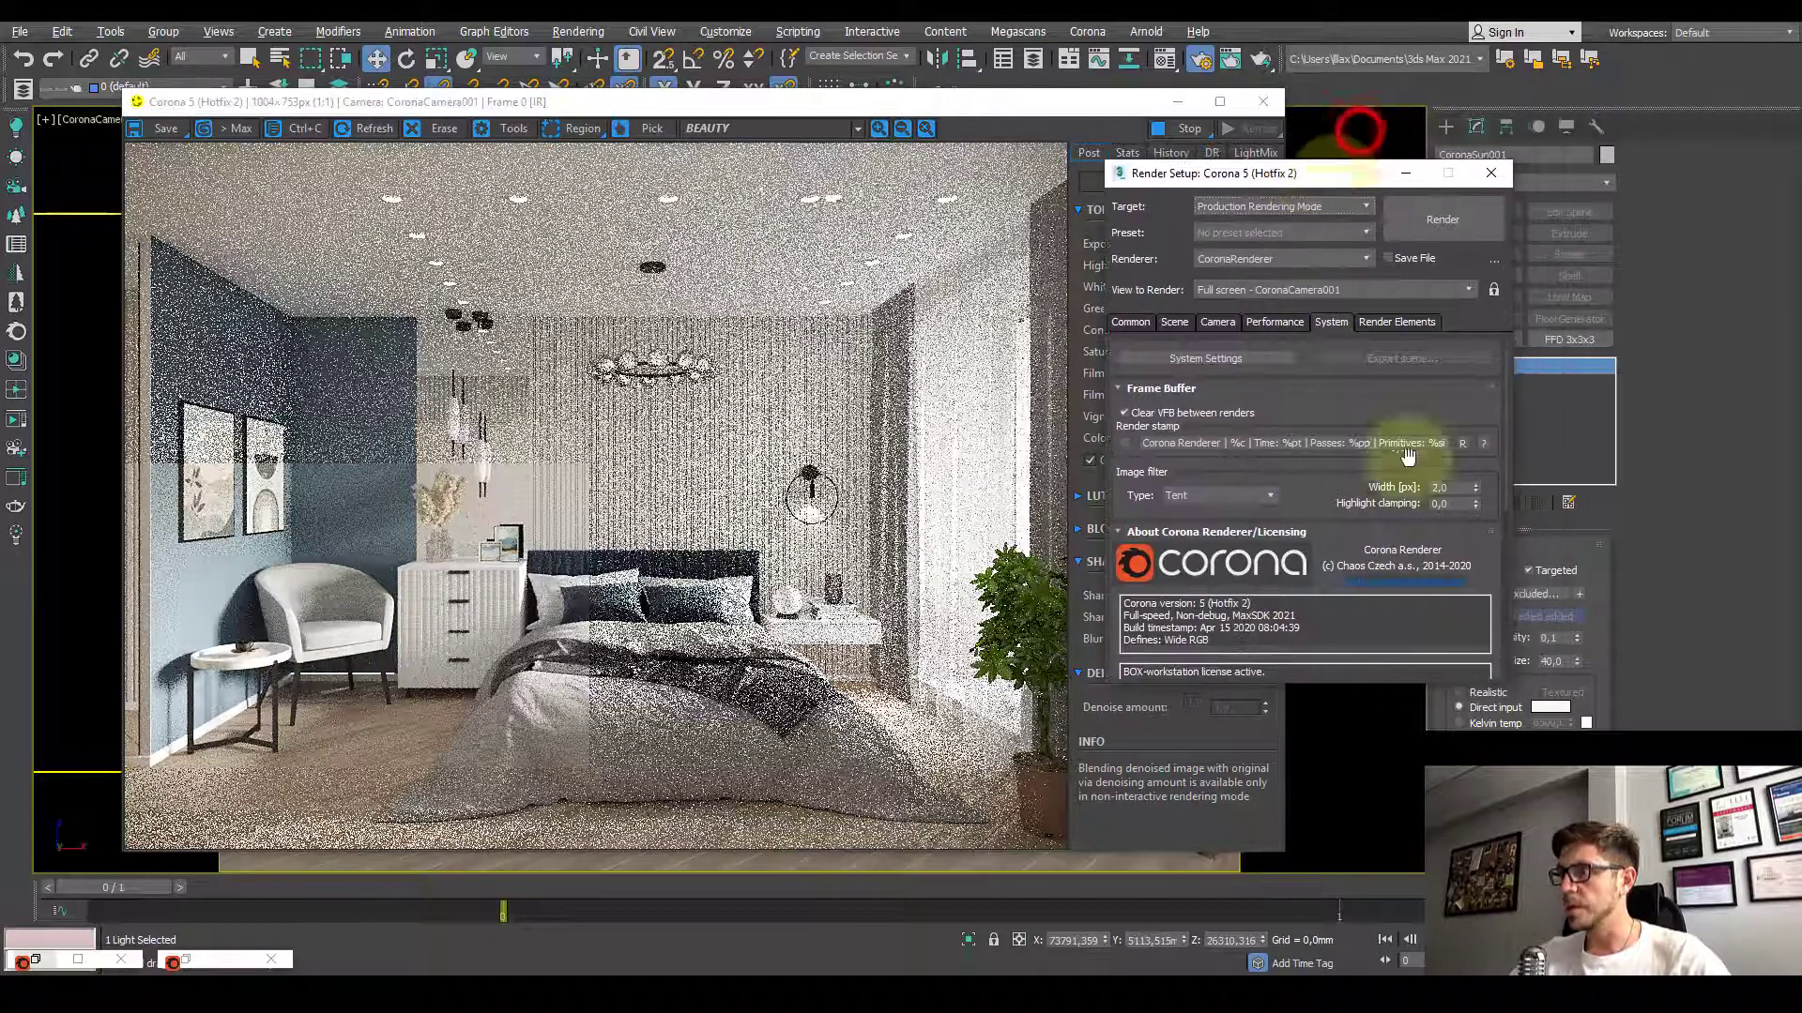
{"action": "left_click", "coordinate": [1459, 513]}
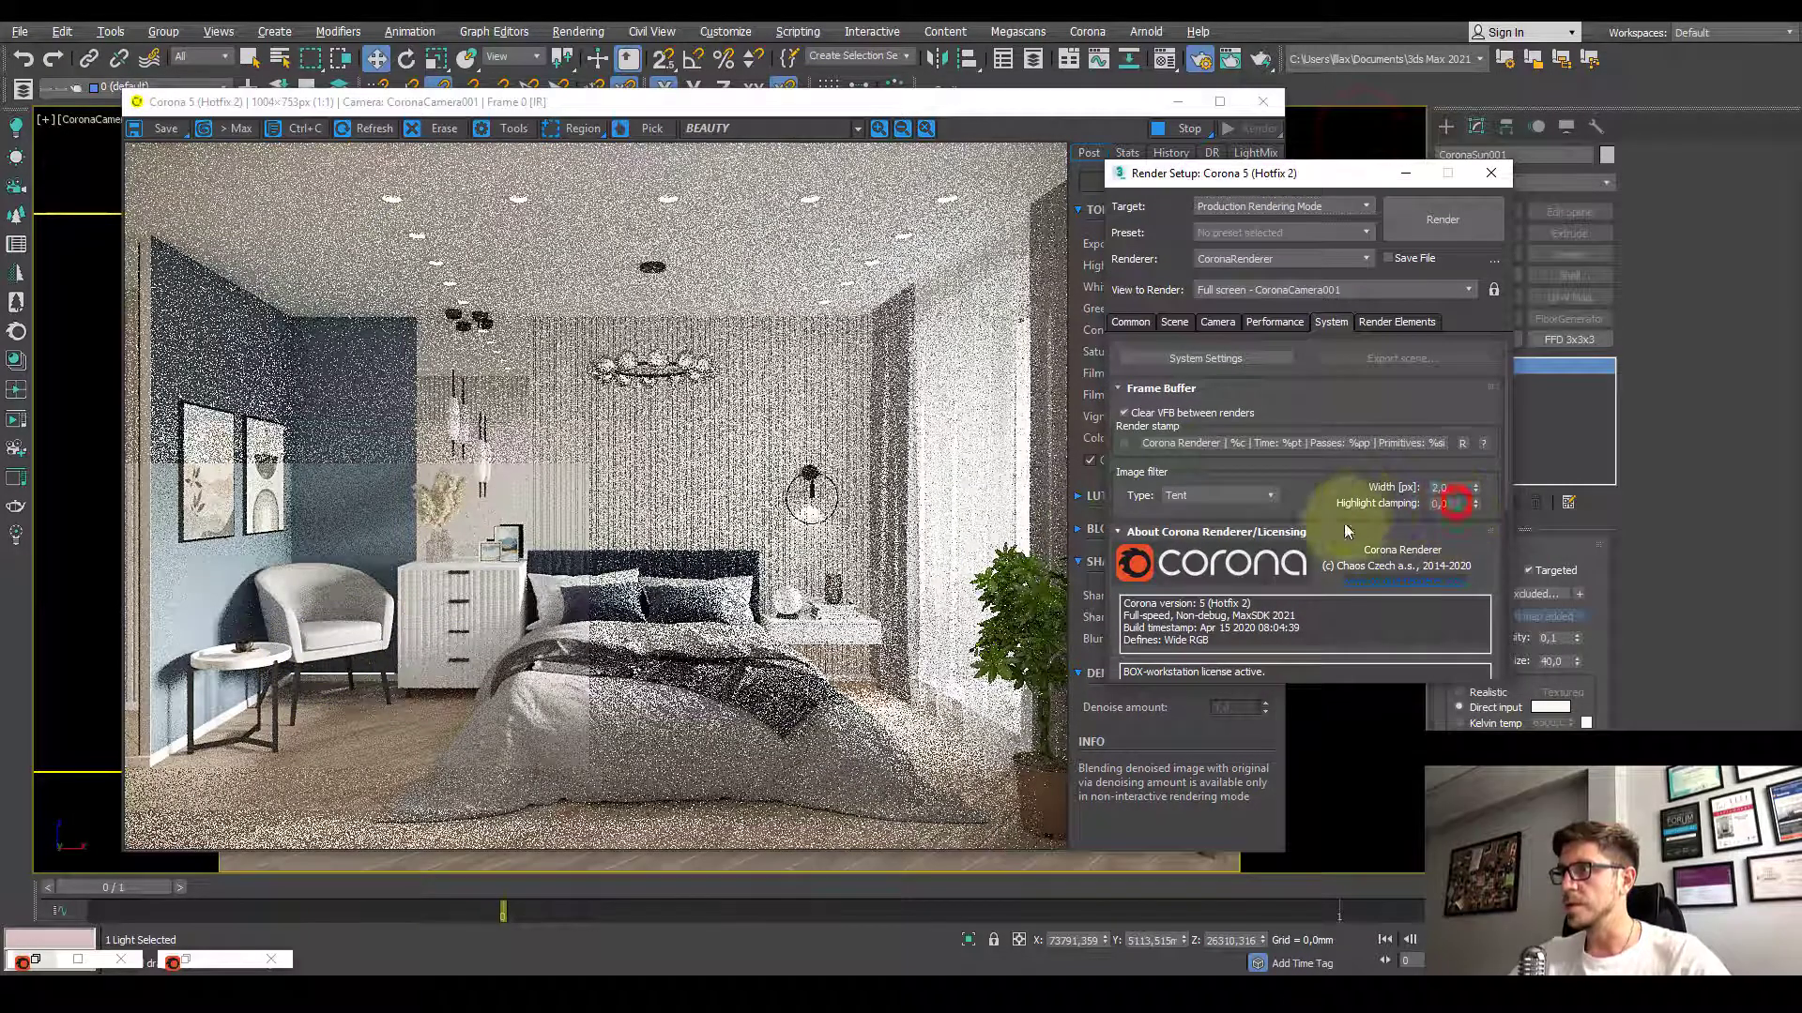
{"action": "left_click", "coordinate": [1438, 504]}
{"action": "type", "text": "0"}
{"action": "key", "text": "Return"}
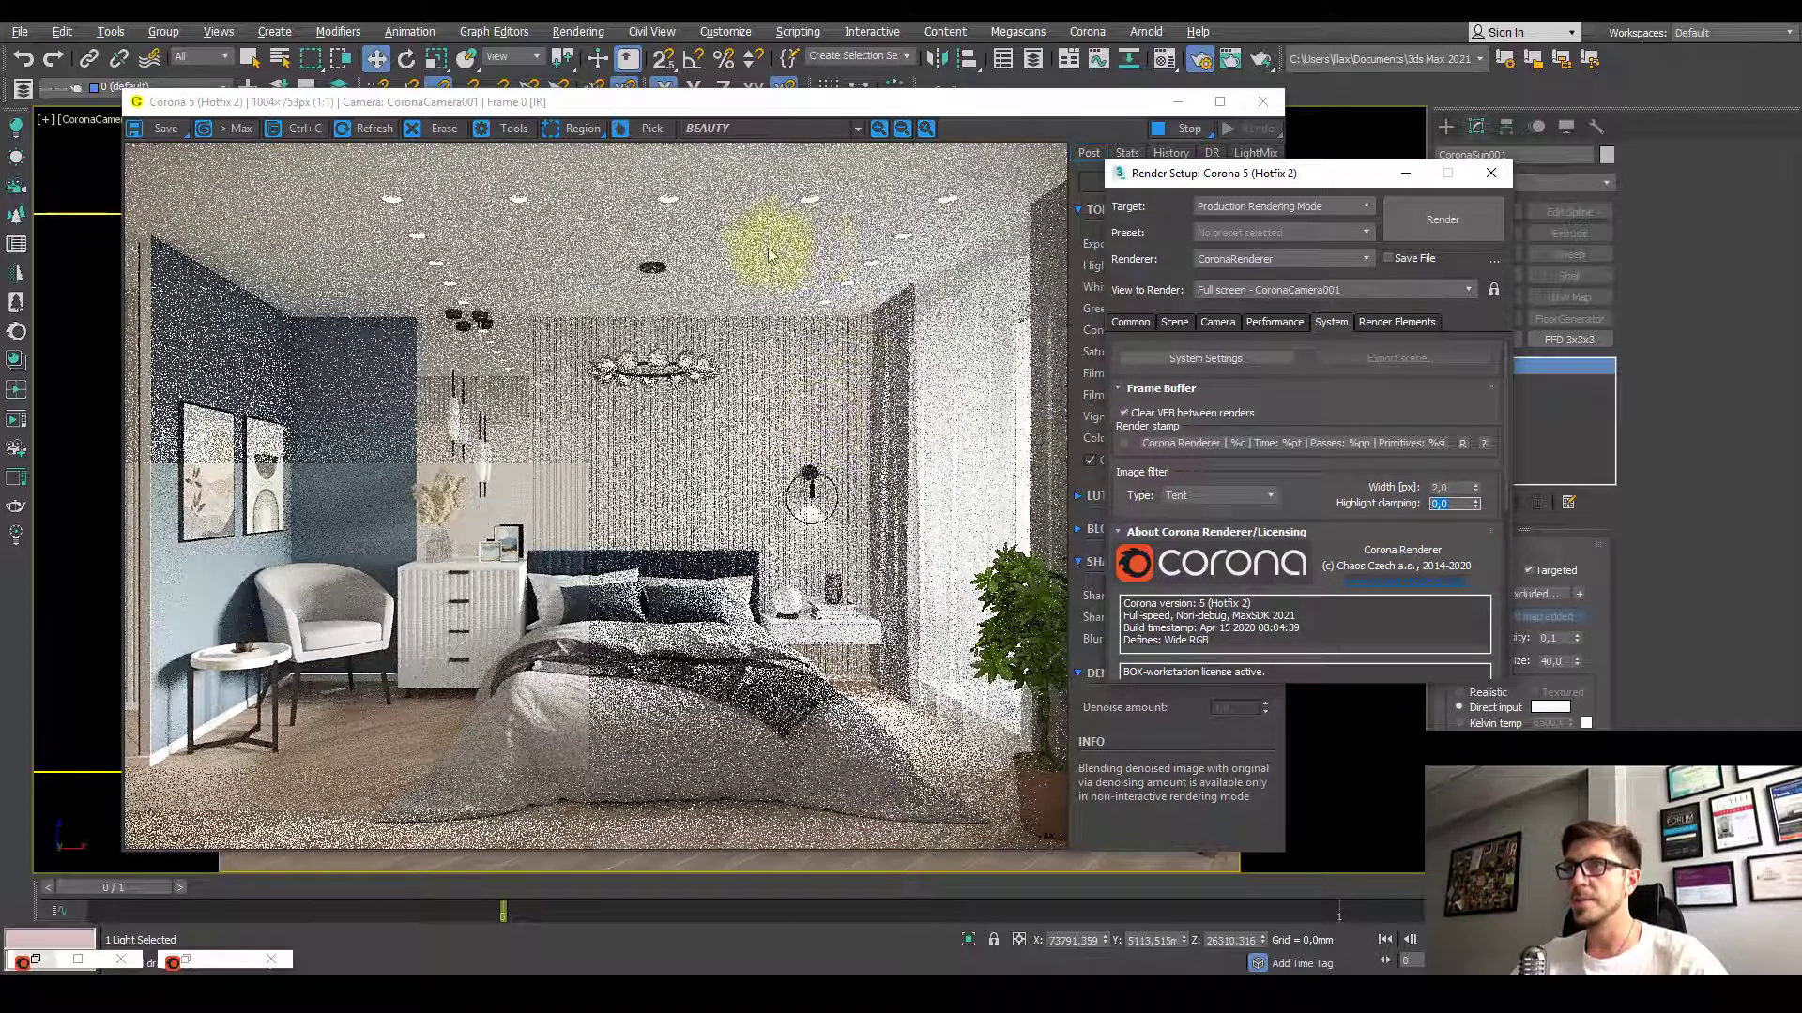
{"action": "scroll", "coordinate": [795, 213], "scroll_direction": "up", "scroll_amount": 2}
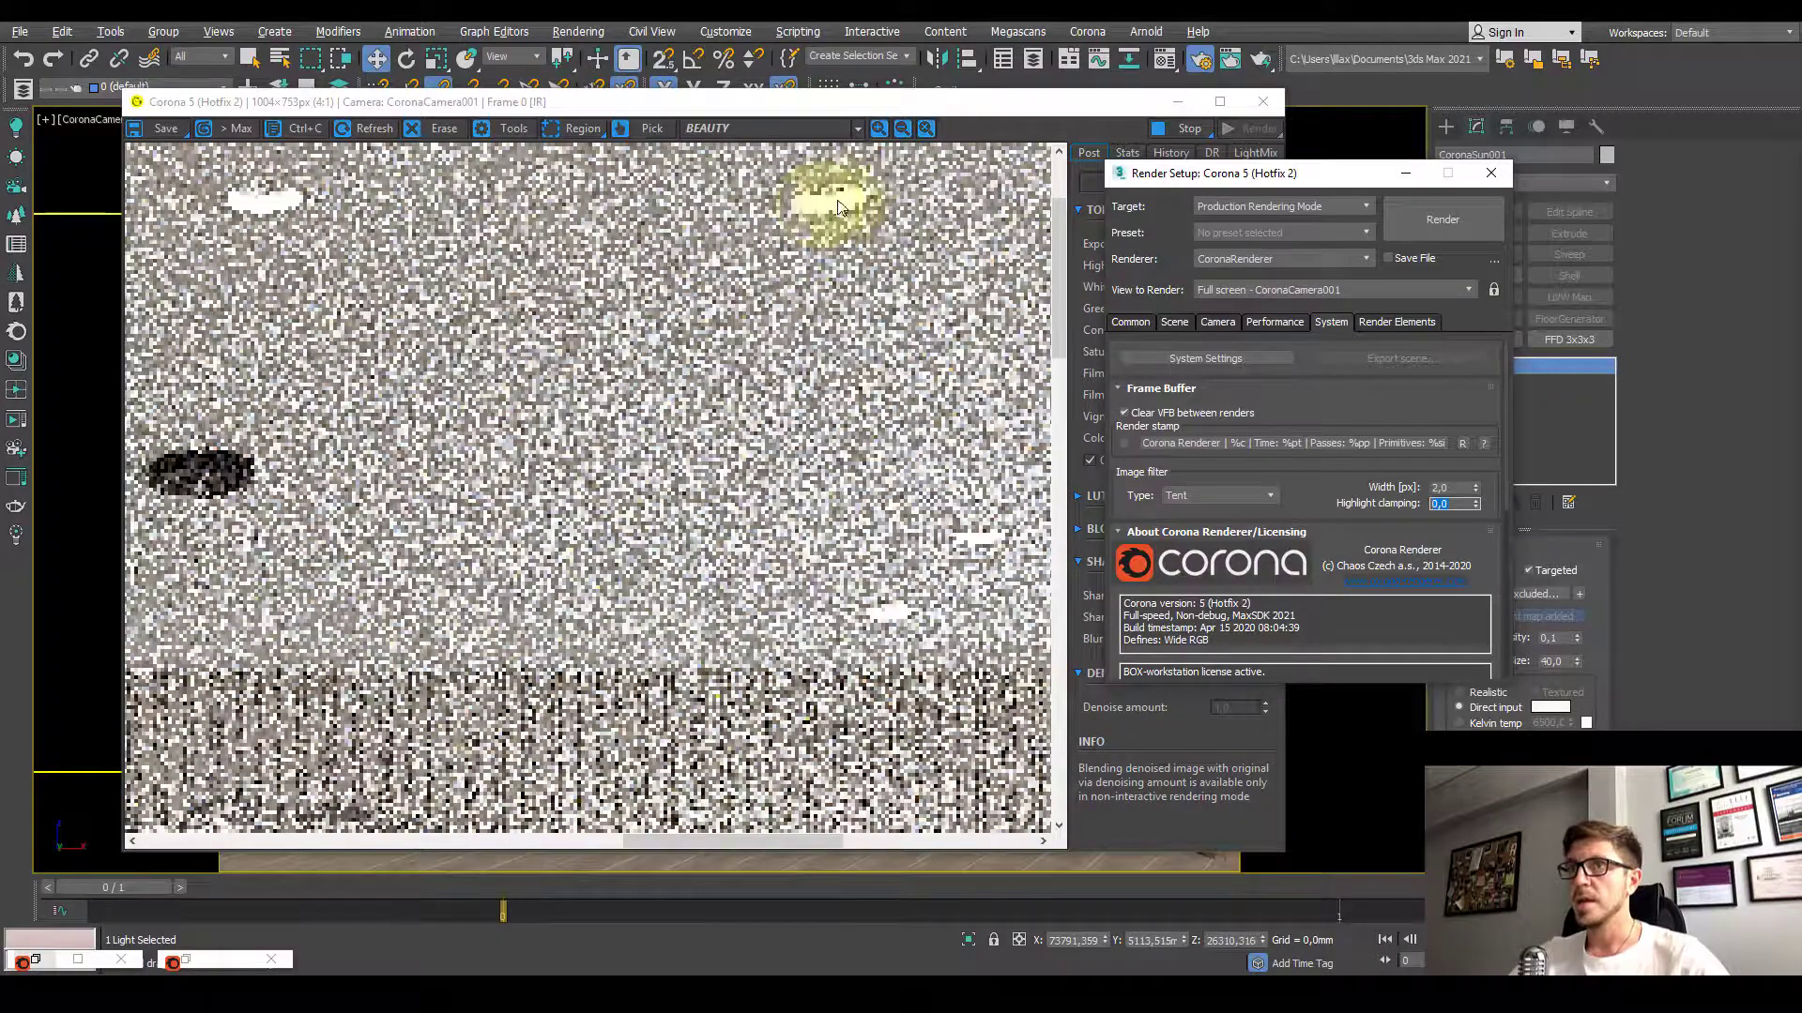
{"action": "scroll", "coordinate": [815, 216], "scroll_direction": "down", "scroll_amount": 1}
{"action": "scroll", "coordinate": [535, 402], "scroll_direction": "down", "scroll_amount": 1}
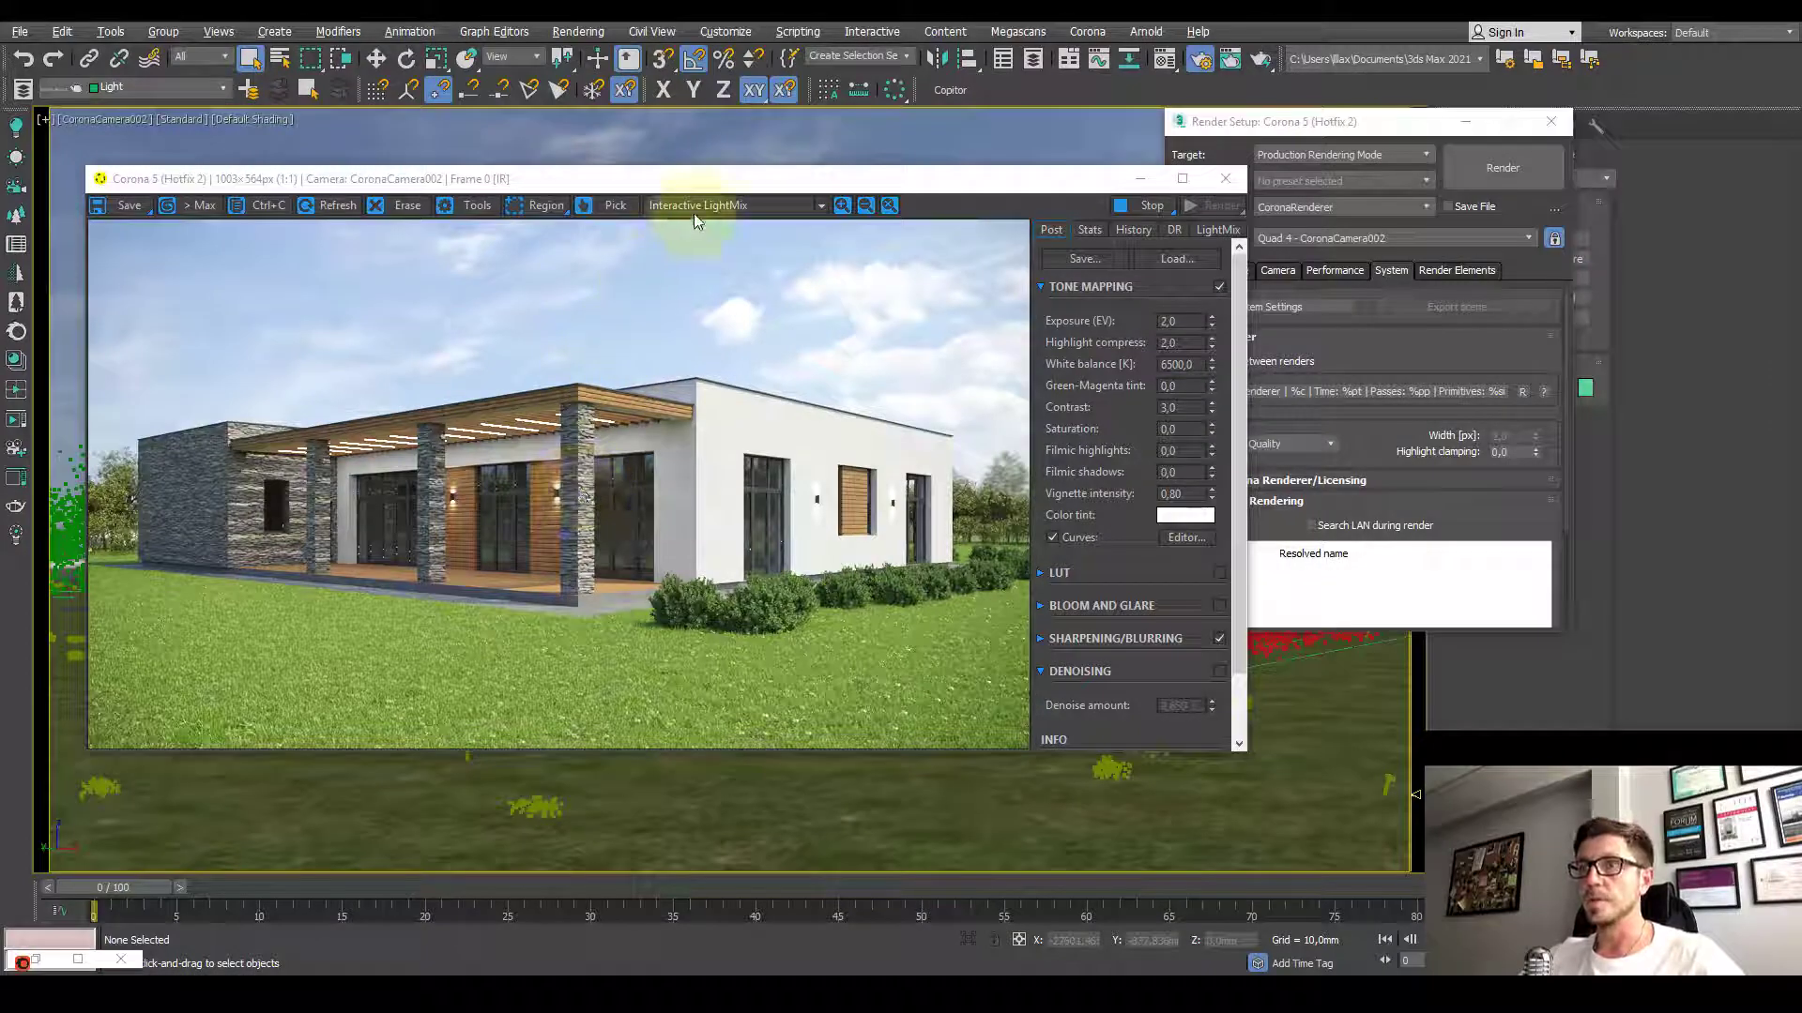
{"action": "left_click_drag", "start_coordinate": [702, 185], "coordinate": [814, 210]}
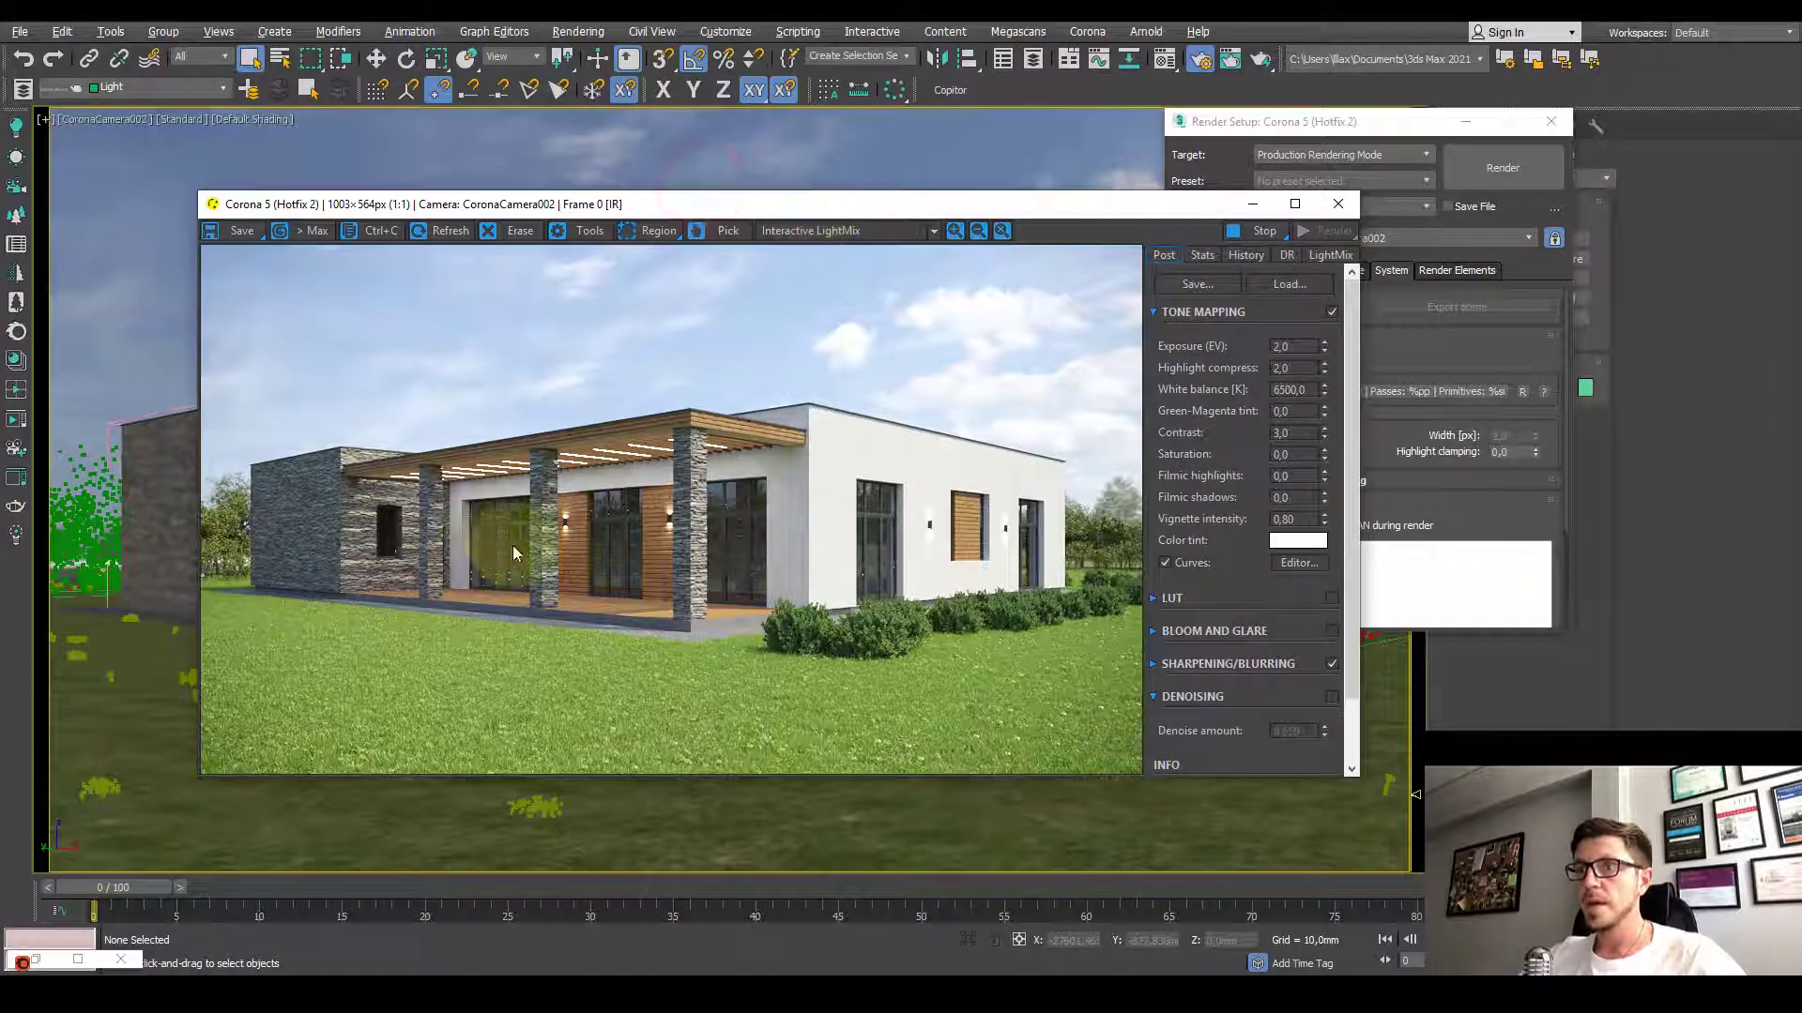
{"action": "scroll", "coordinate": [565, 514], "scroll_direction": "up", "scroll_amount": 1}
{"action": "left_click_drag", "start_coordinate": [693, 486], "coordinate": [785, 387]}
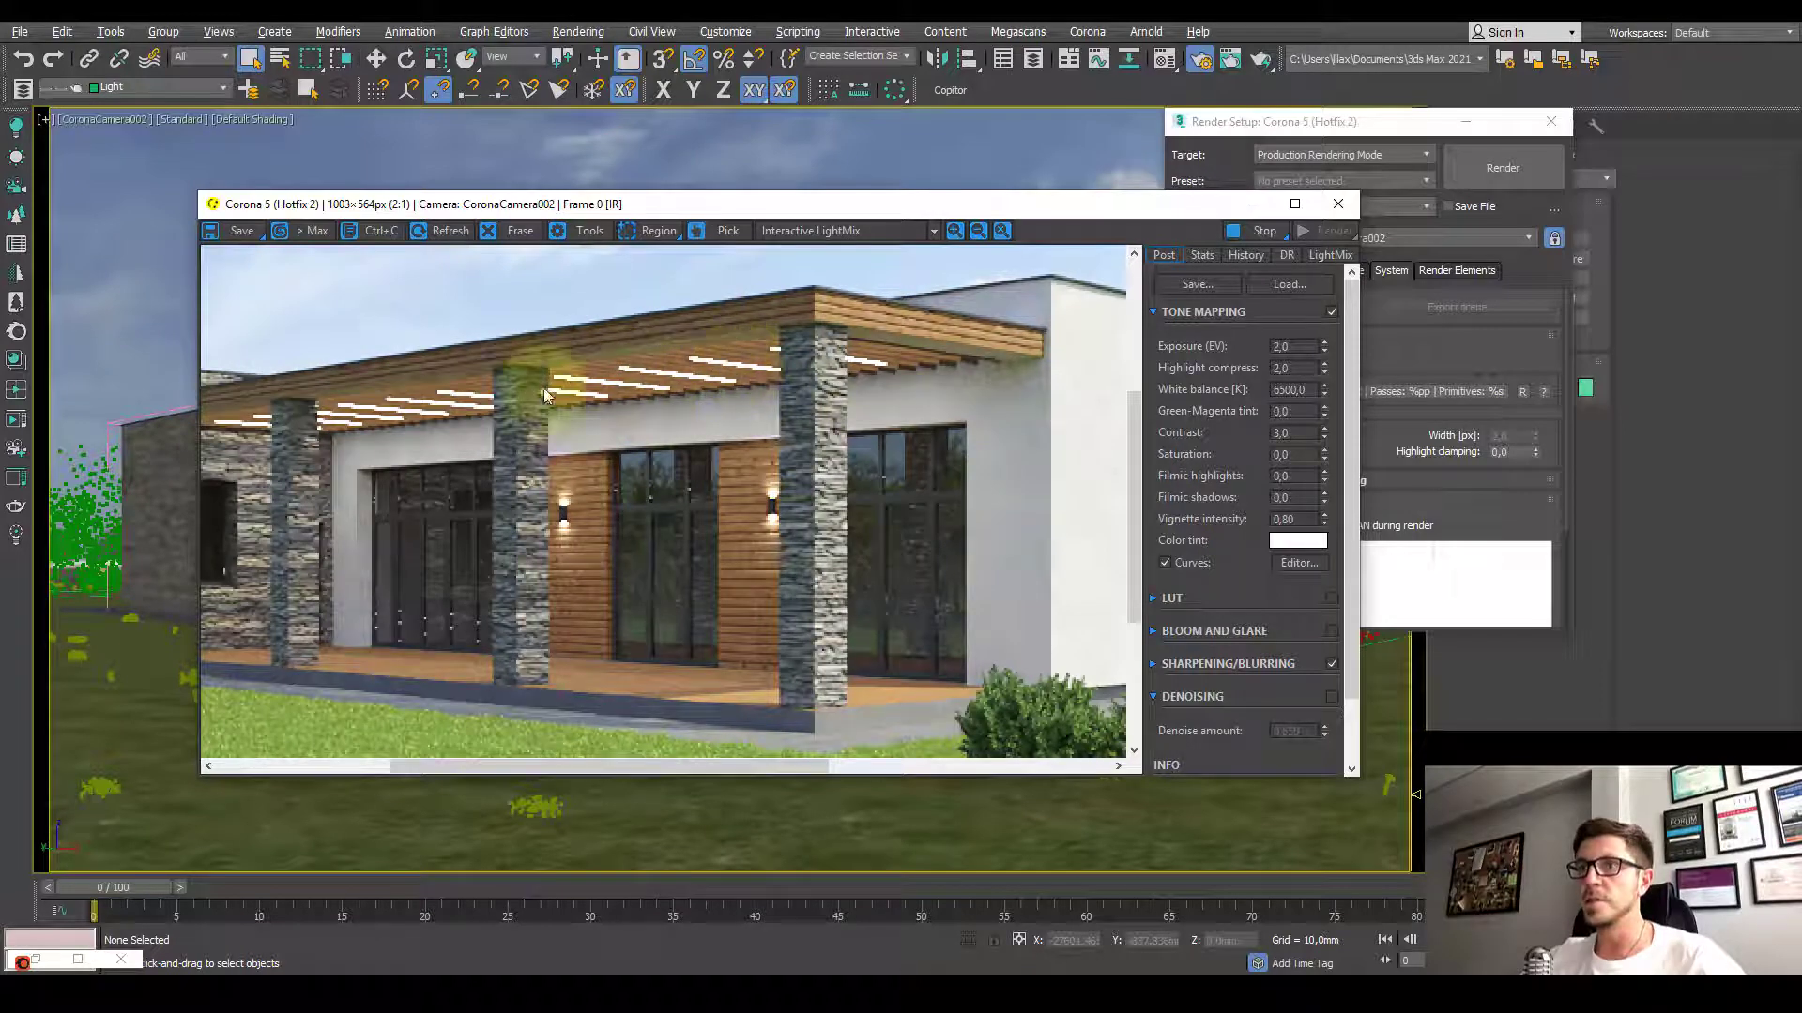
{"action": "left_click_drag", "start_coordinate": [745, 362], "coordinate": [763, 357]}
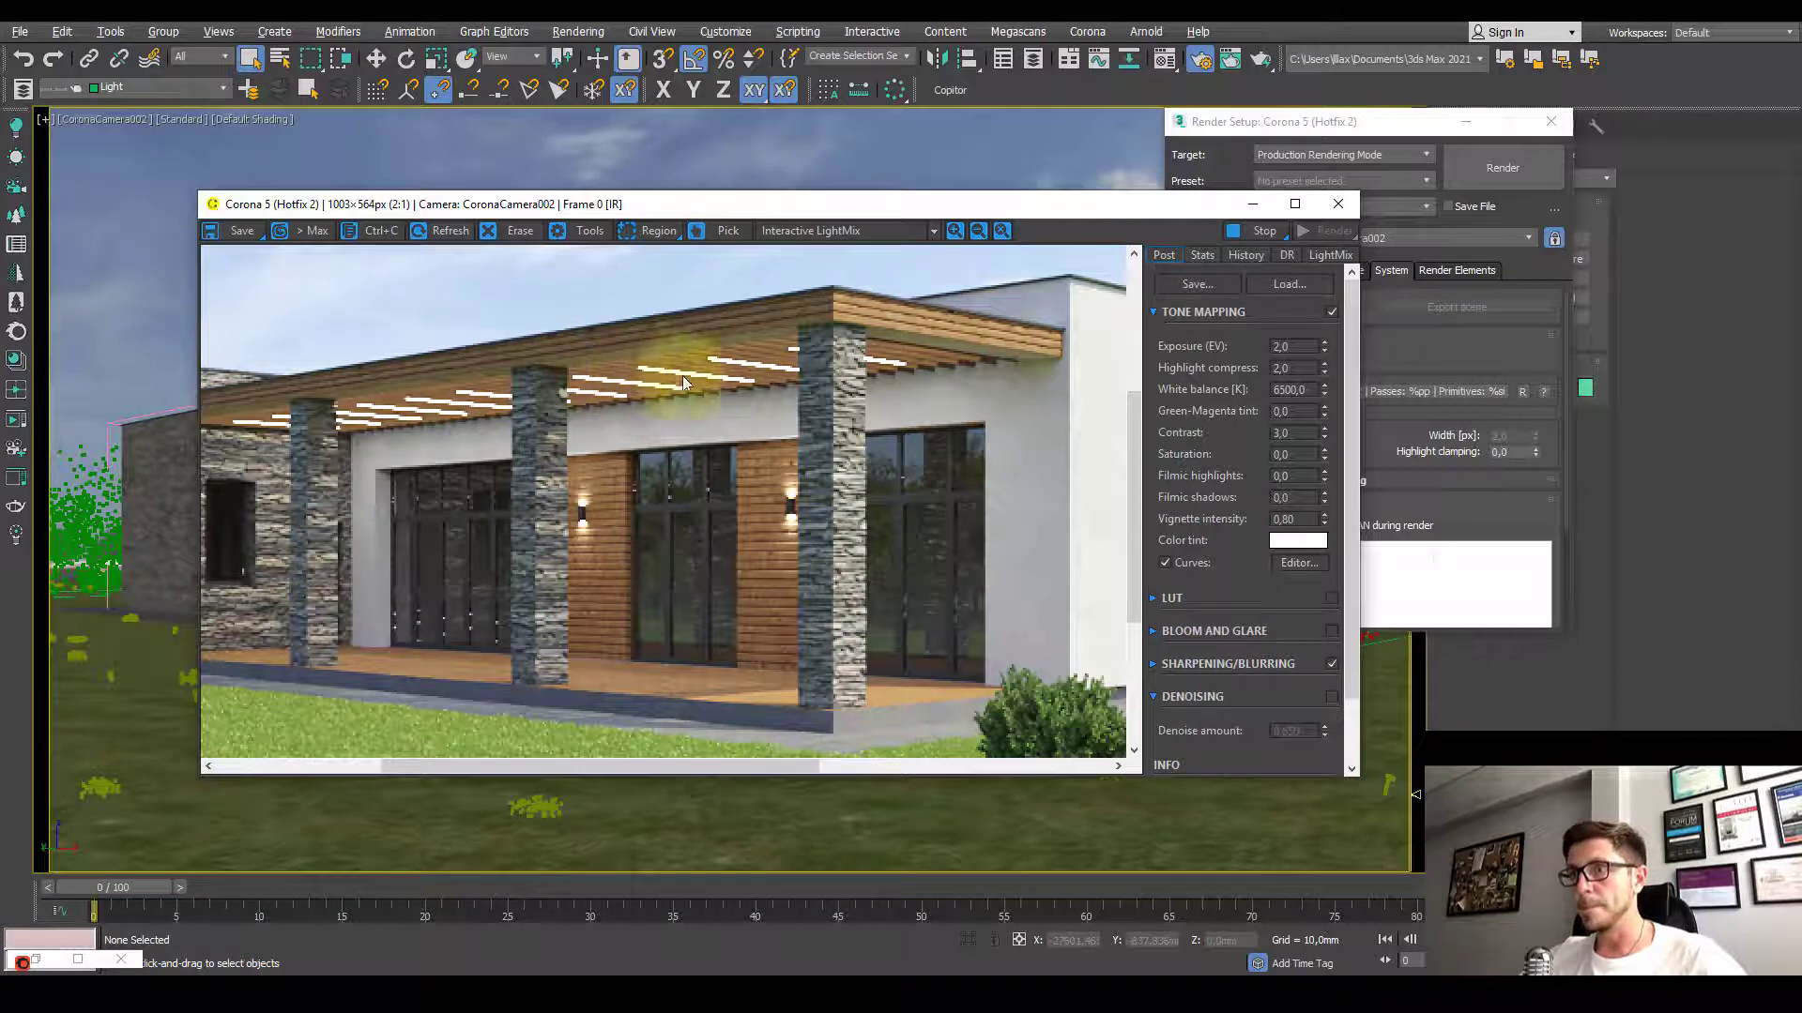
{"action": "scroll", "coordinate": [689, 379], "scroll_direction": "up", "scroll_amount": 1}
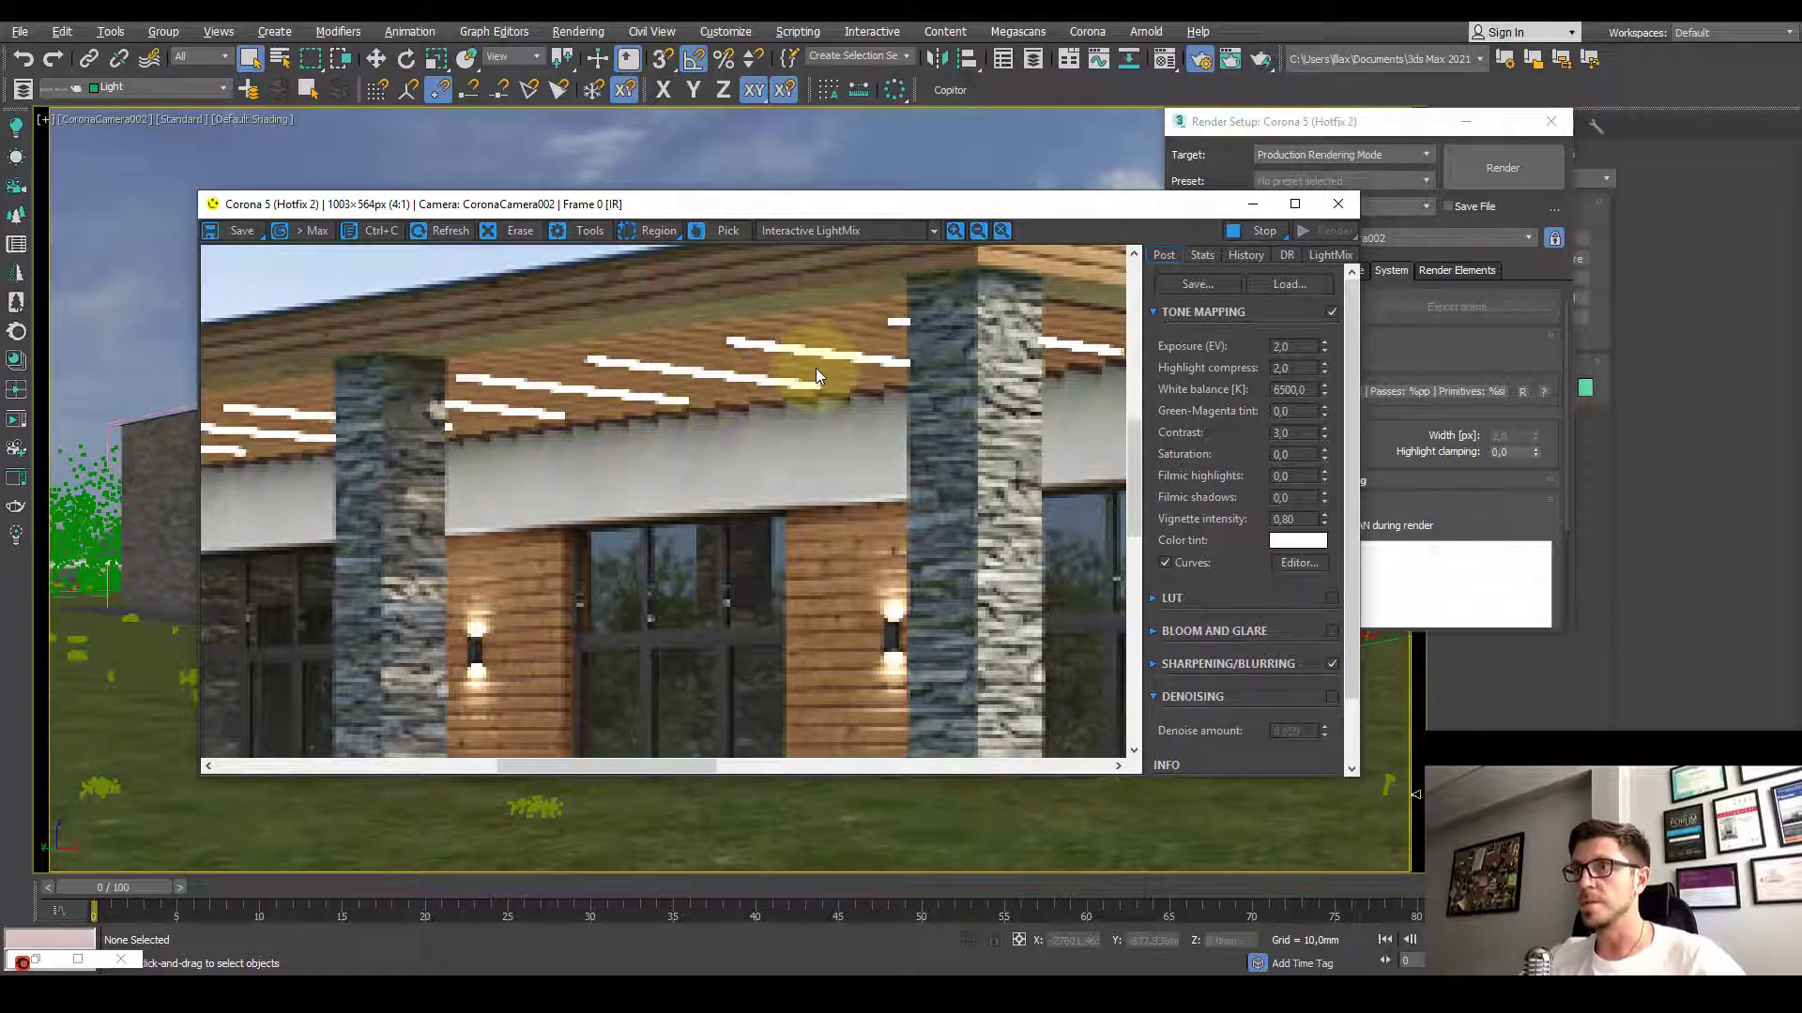
{"action": "scroll", "coordinate": [816, 376], "scroll_direction": "down", "scroll_amount": 1}
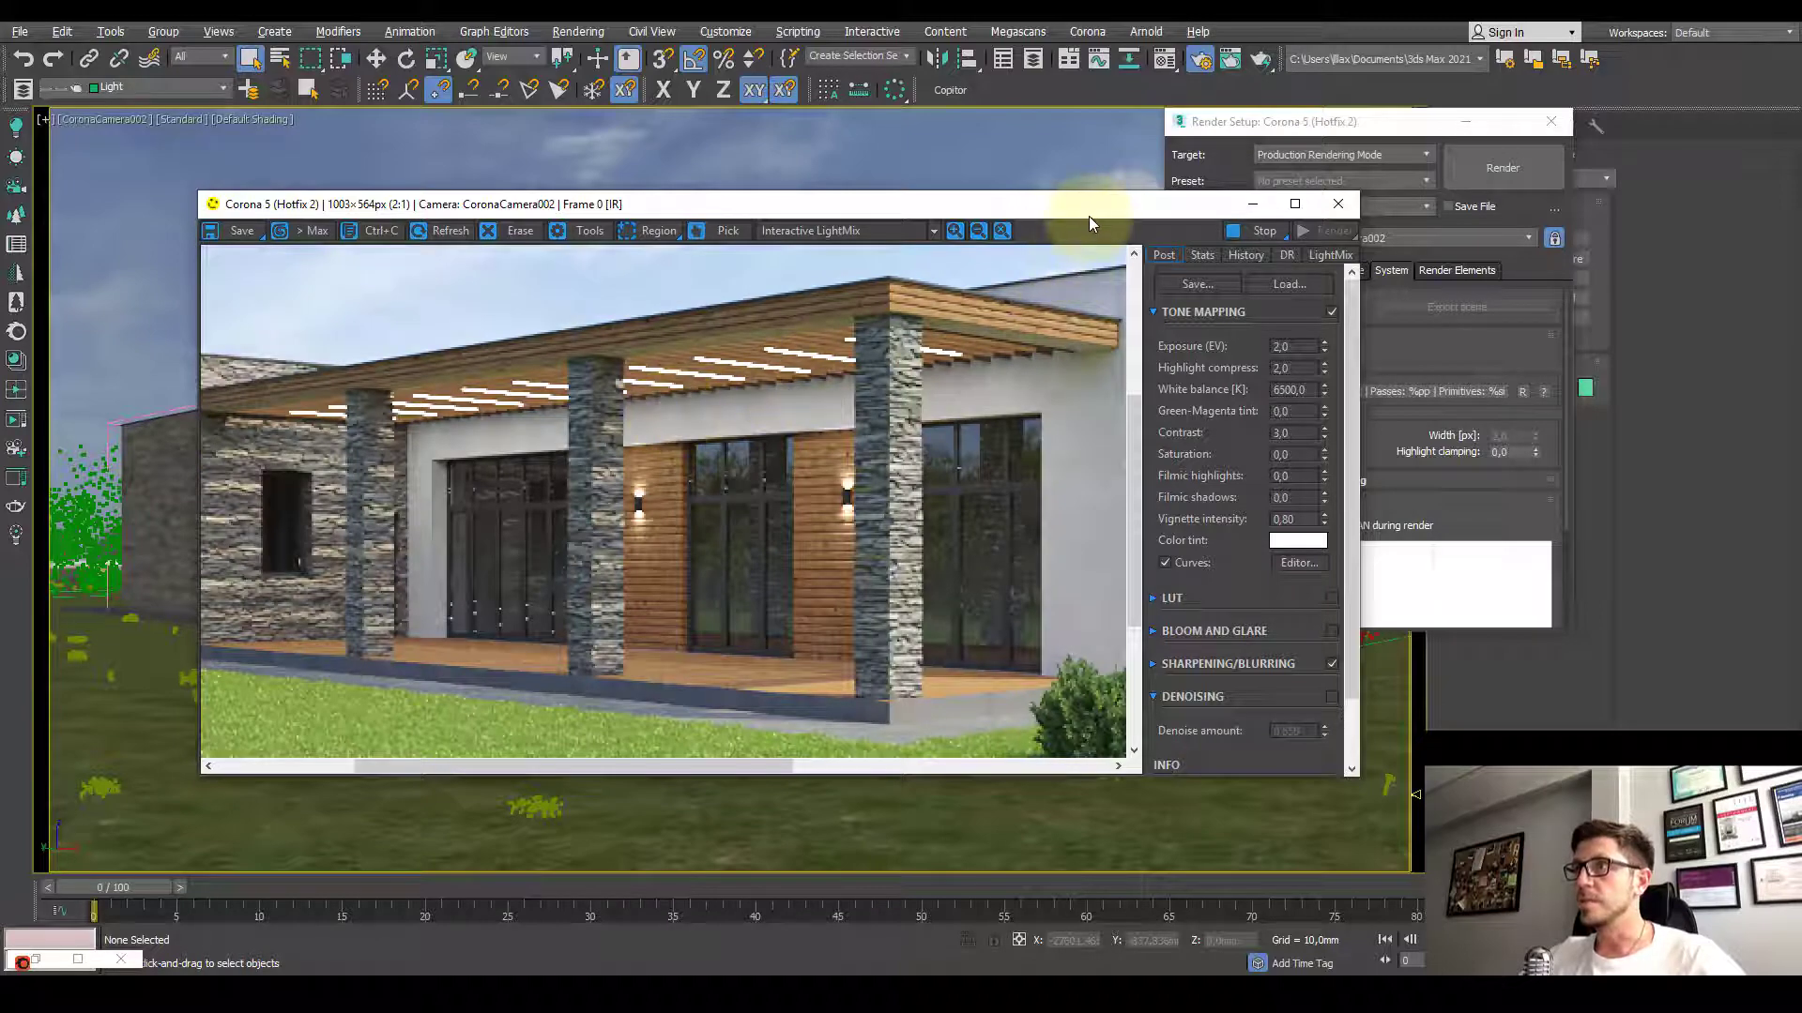
{"action": "left_click_drag", "start_coordinate": [1089, 216], "coordinate": [953, 206]}
Step: Set highlight clamping to 1.0 and inspect the re-rendering house exterior
{"action": "left_click", "coordinate": [1508, 453]}
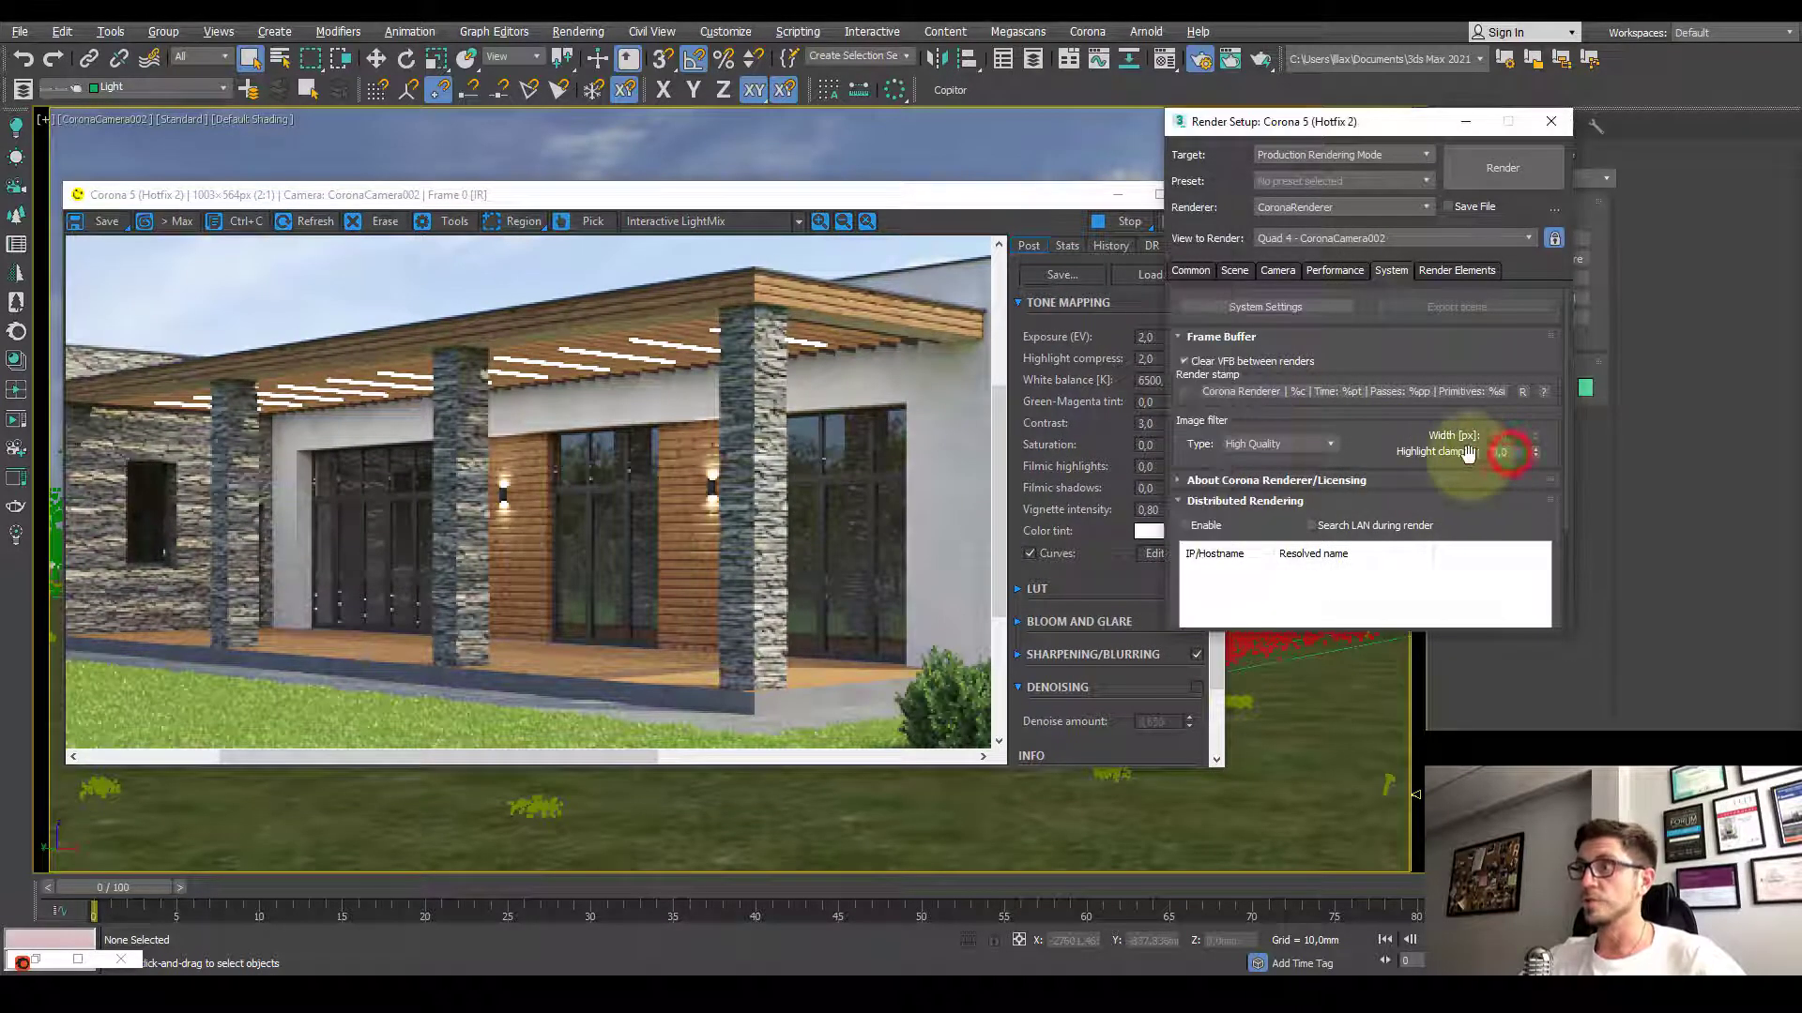
{"action": "type", "text": "0,3"}
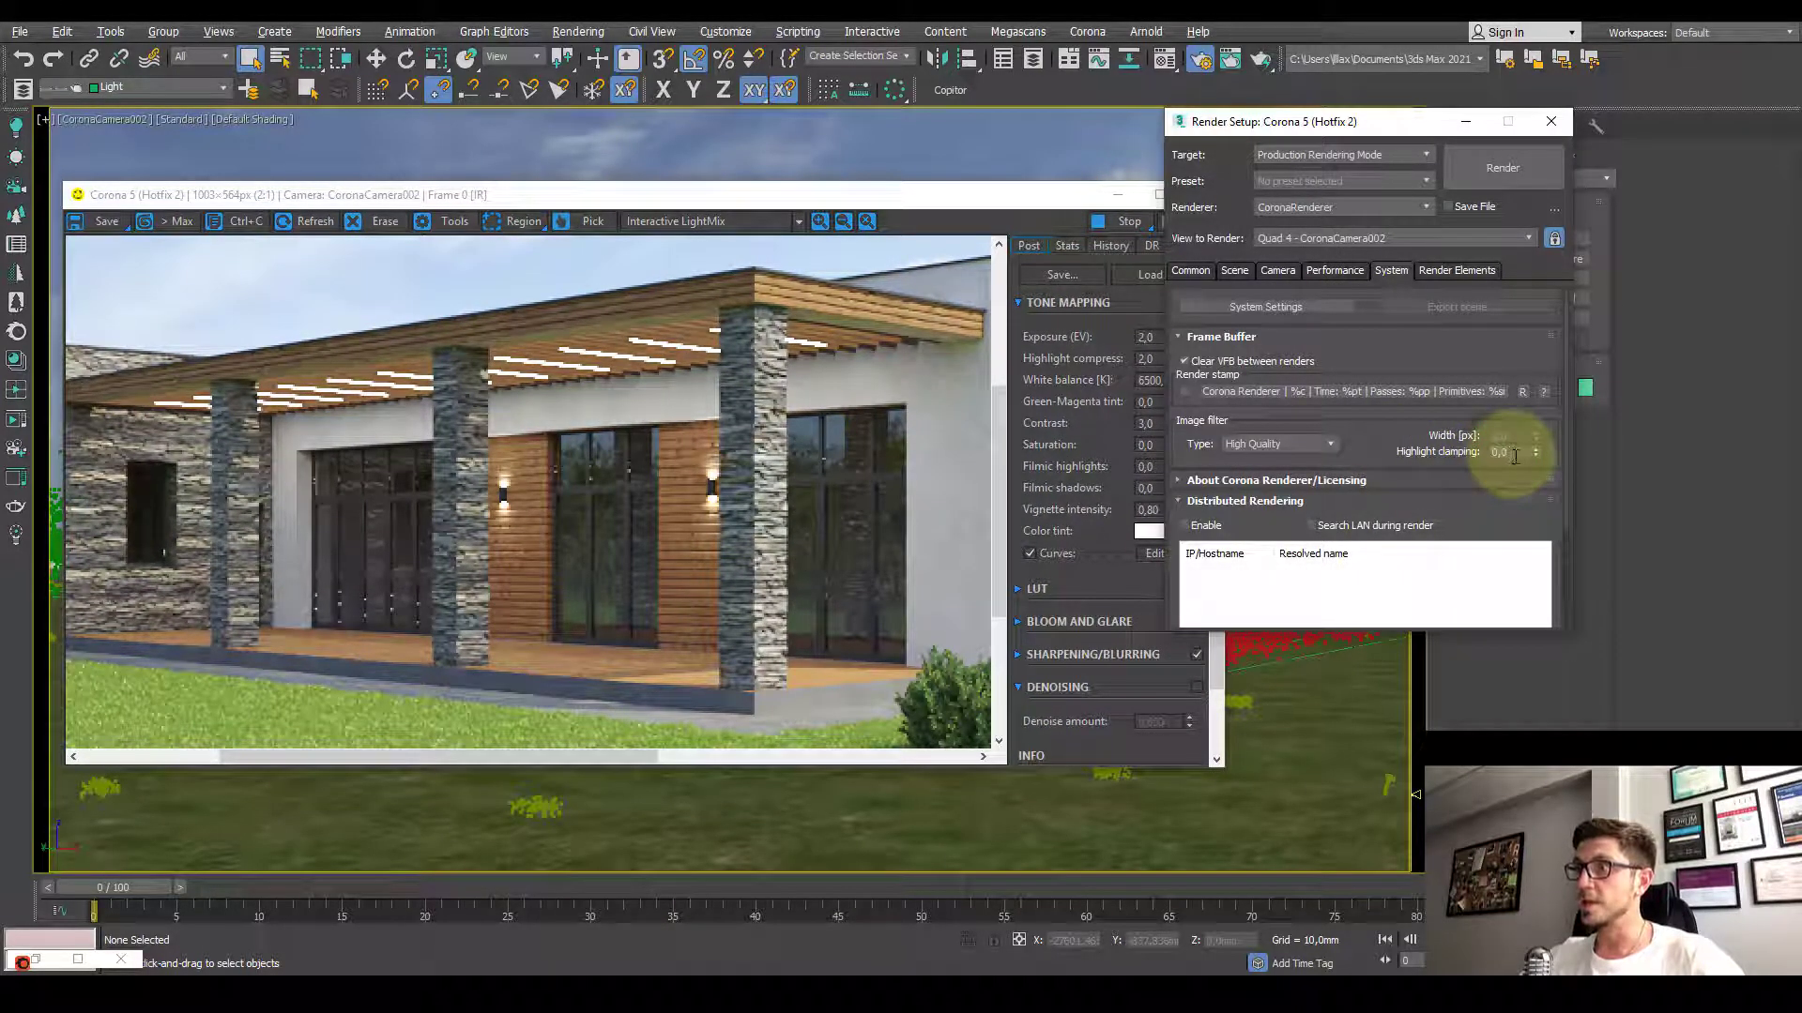
{"action": "right_click", "coordinate": [1520, 454]}
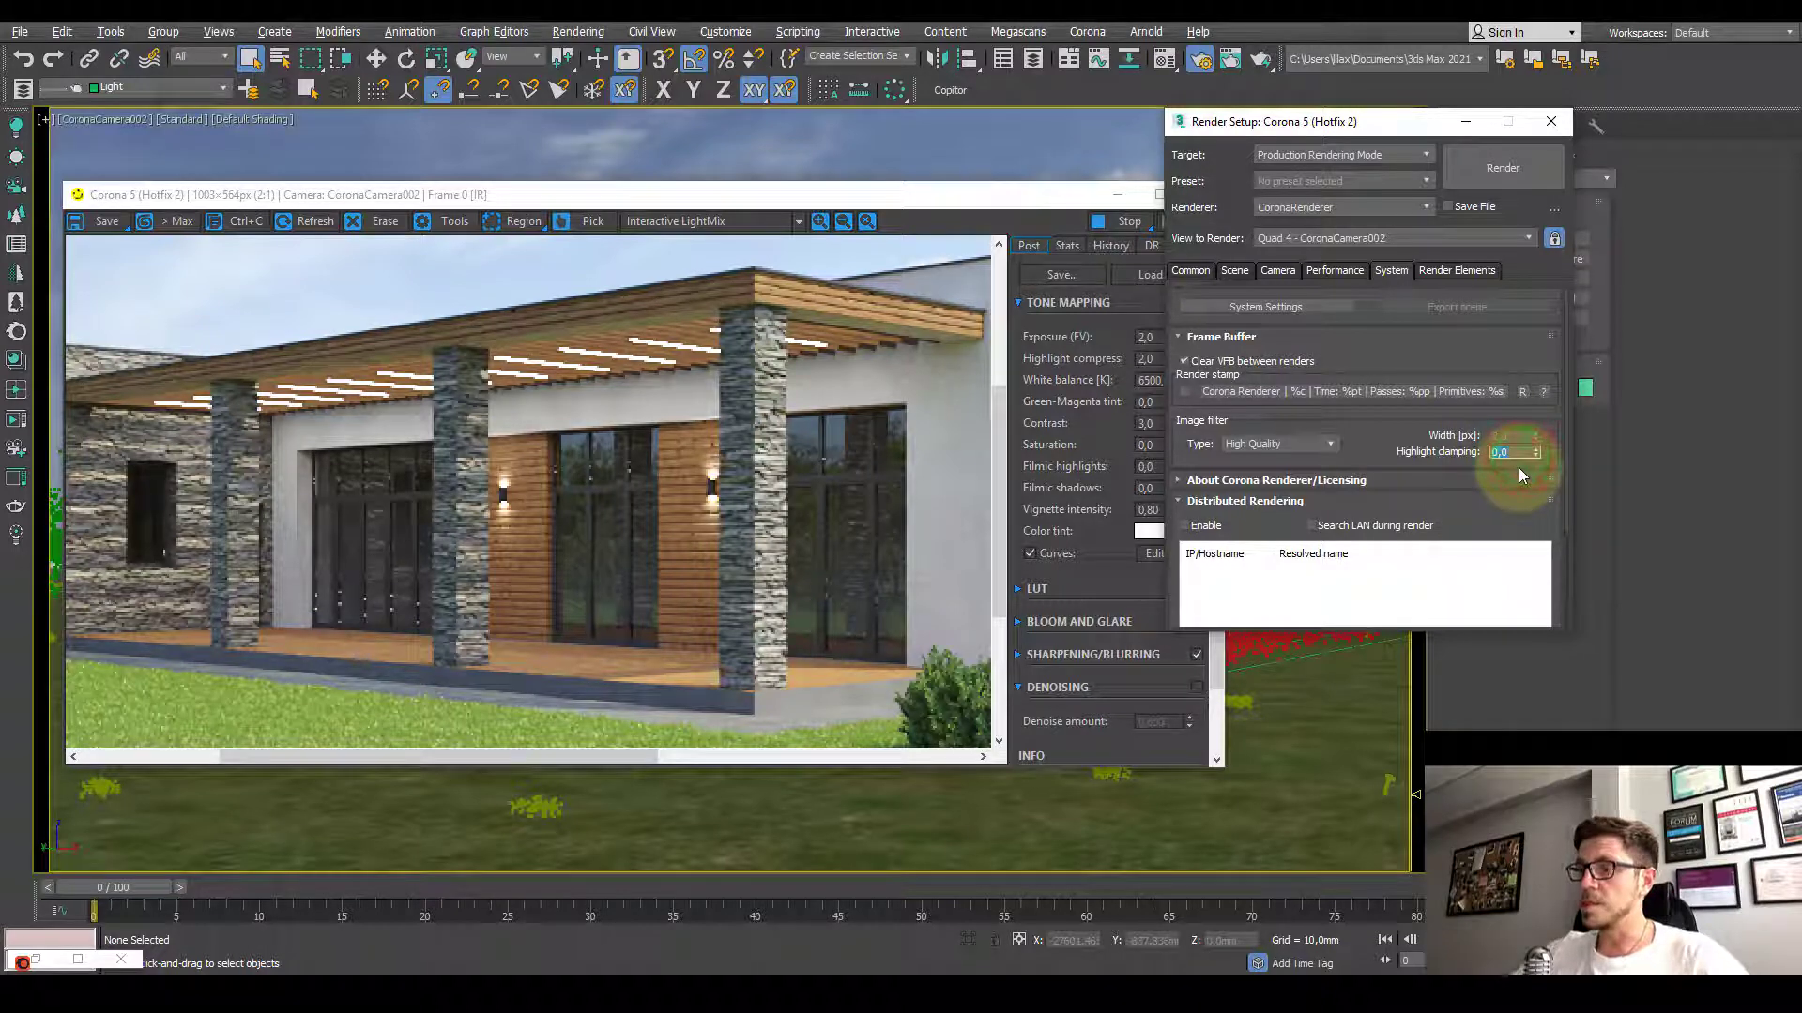
{"action": "type", "text": "1"}
{"action": "key", "text": "Return"}
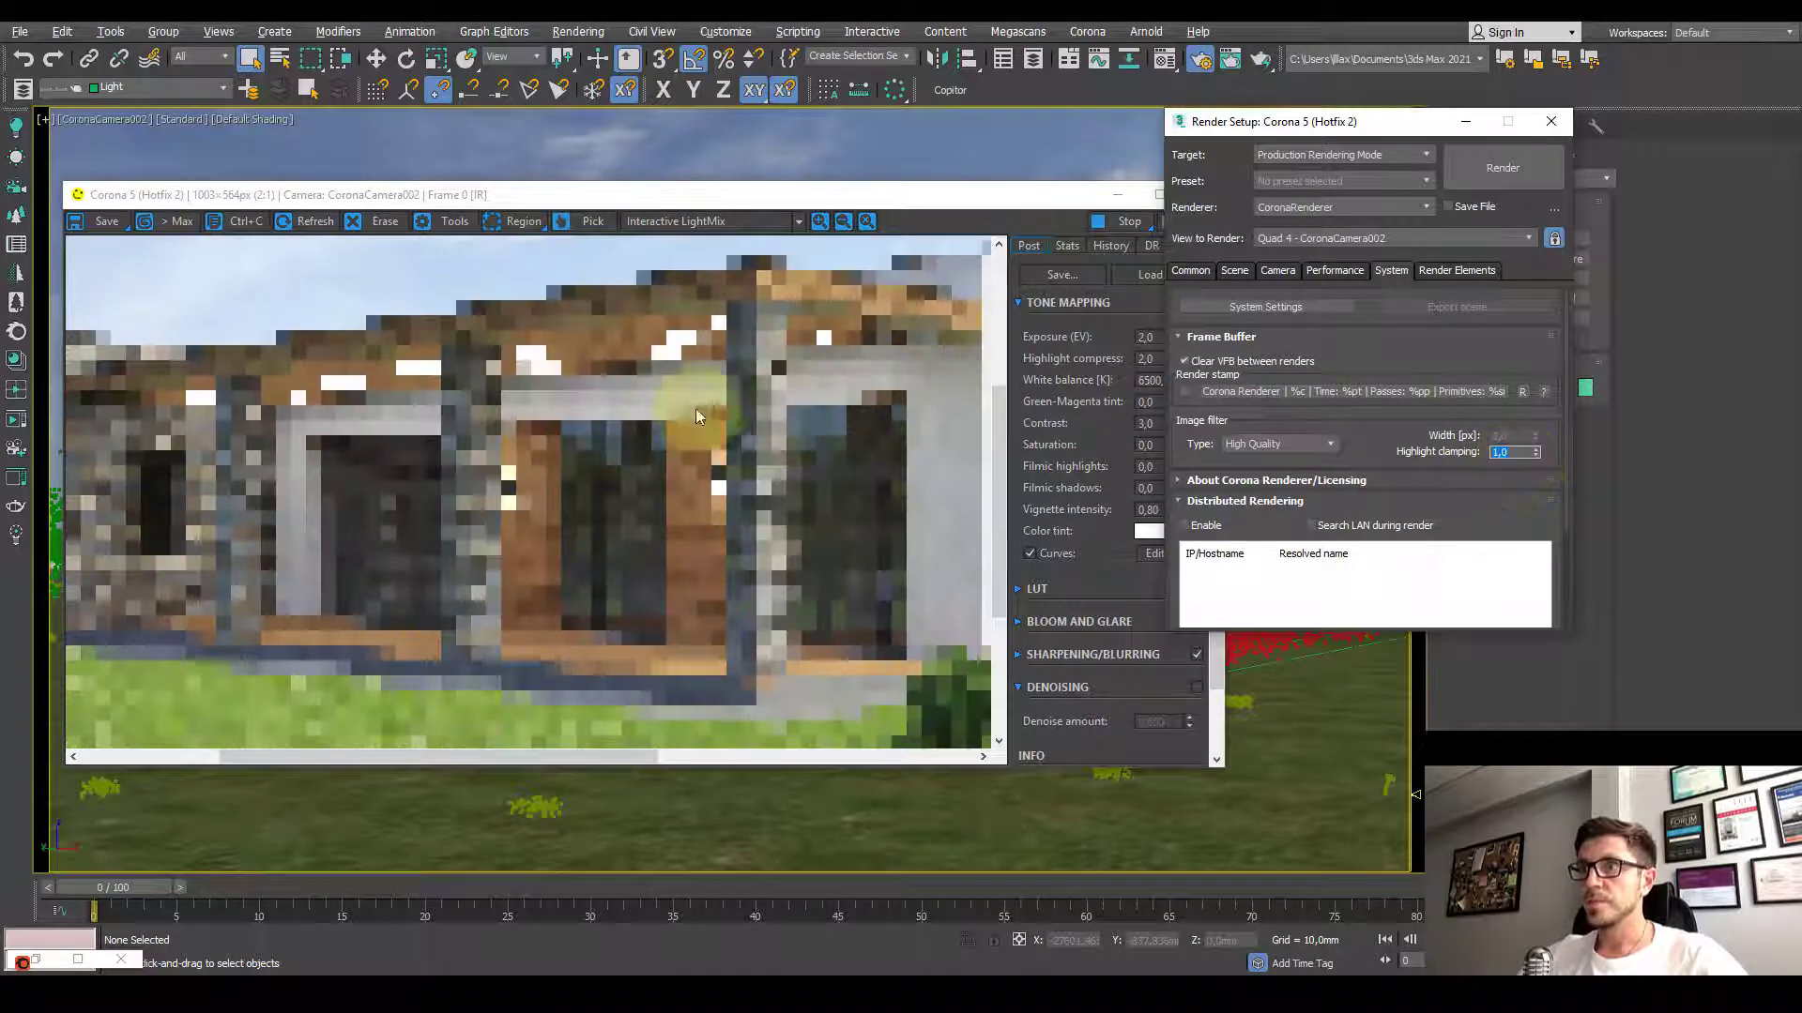
{"action": "left_click", "coordinate": [717, 362]}
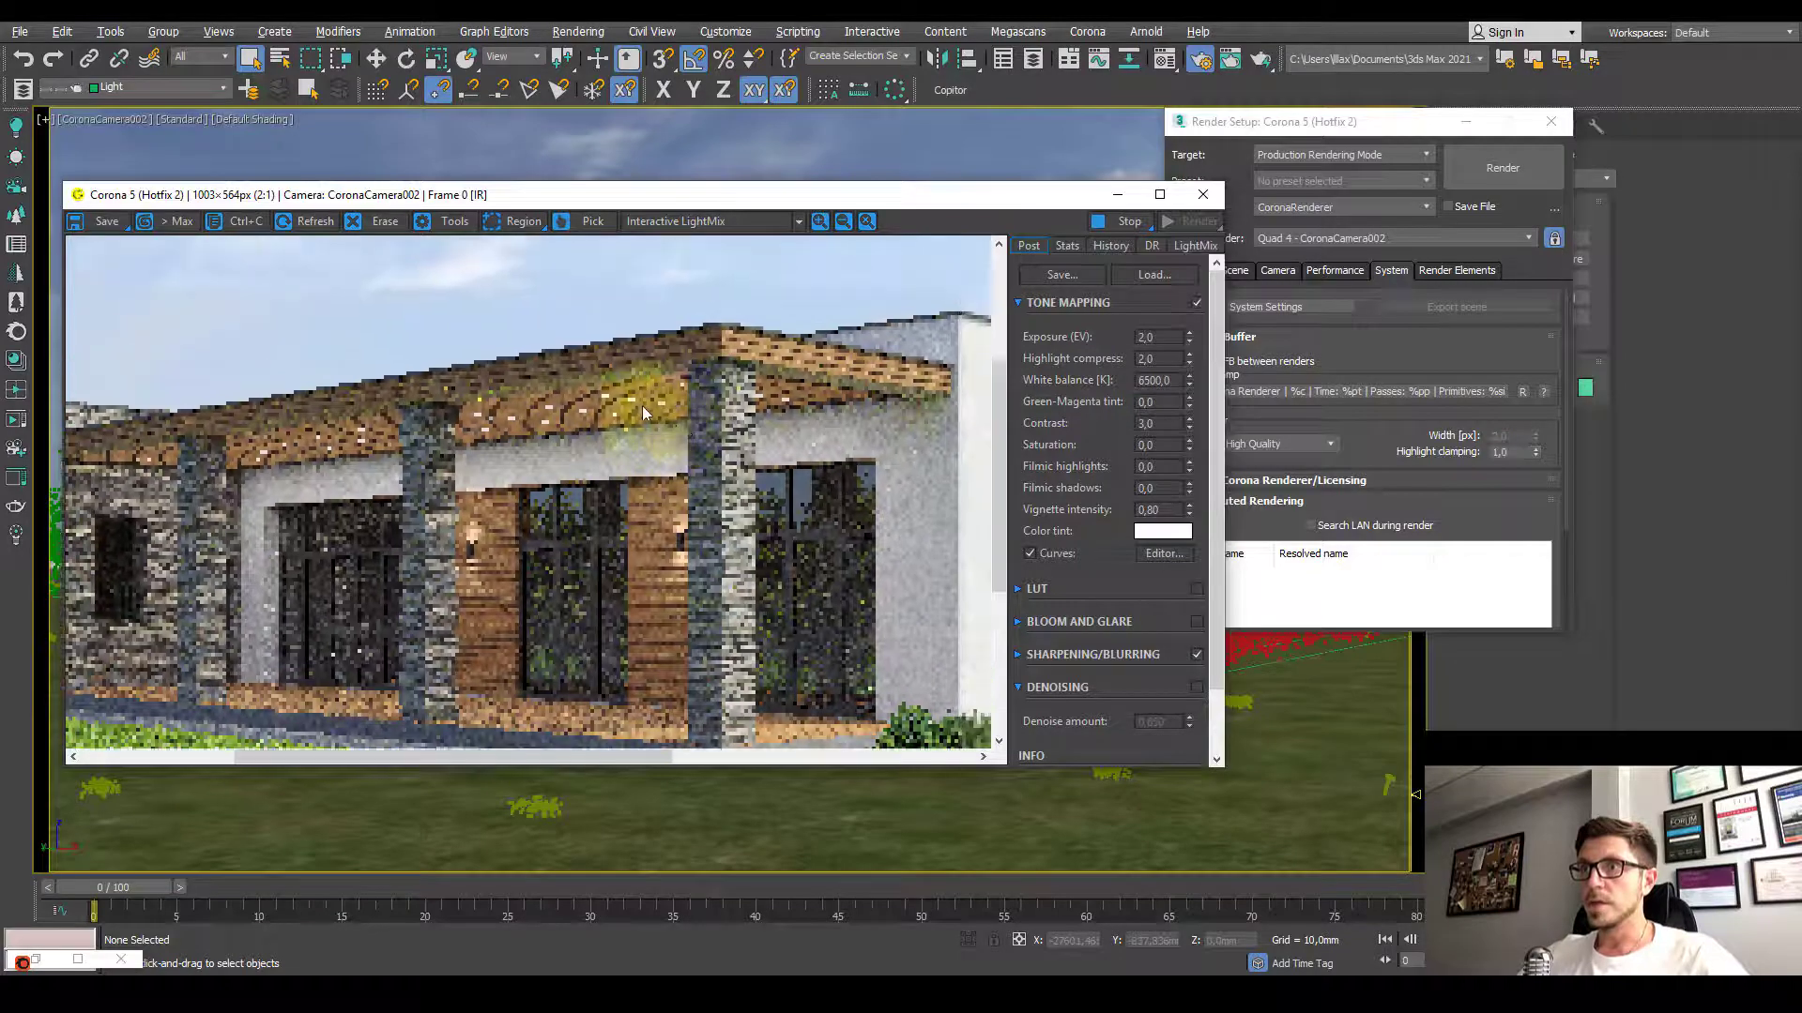
{"action": "scroll", "coordinate": [625, 362], "scroll_direction": "down", "scroll_amount": 1}
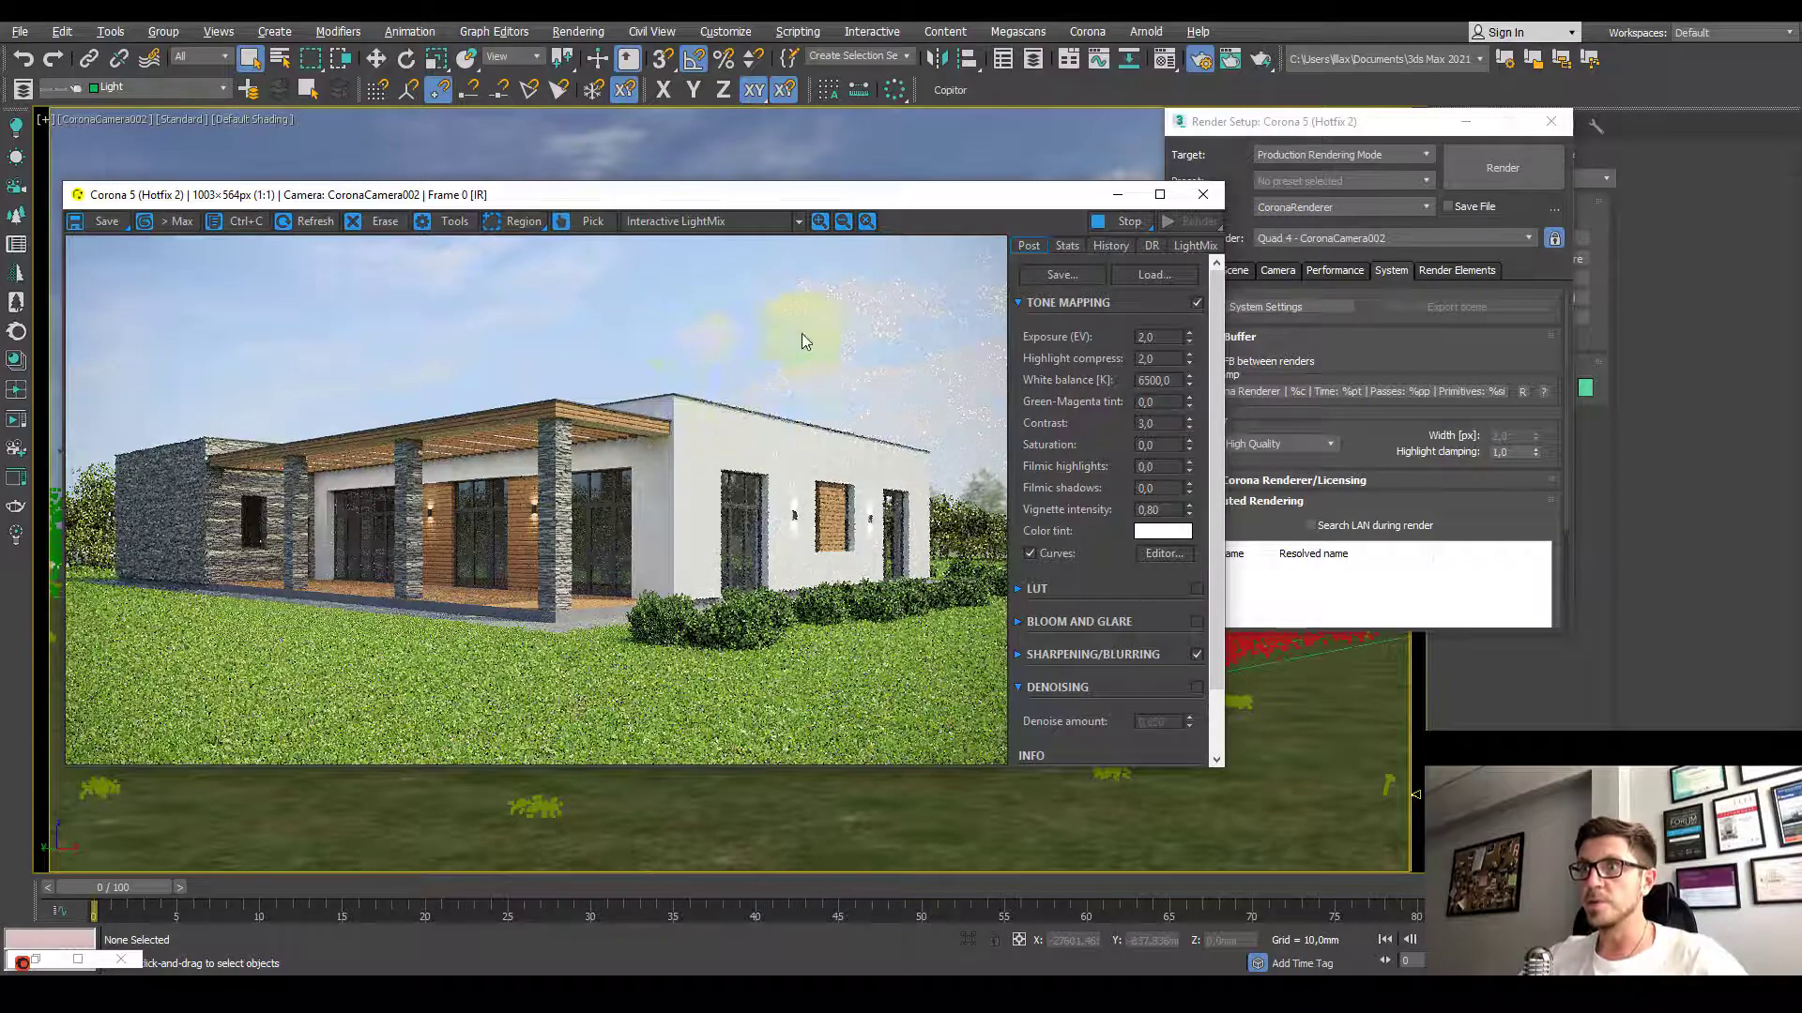
{"action": "left_click_drag", "start_coordinate": [681, 196], "coordinate": [735, 189]}
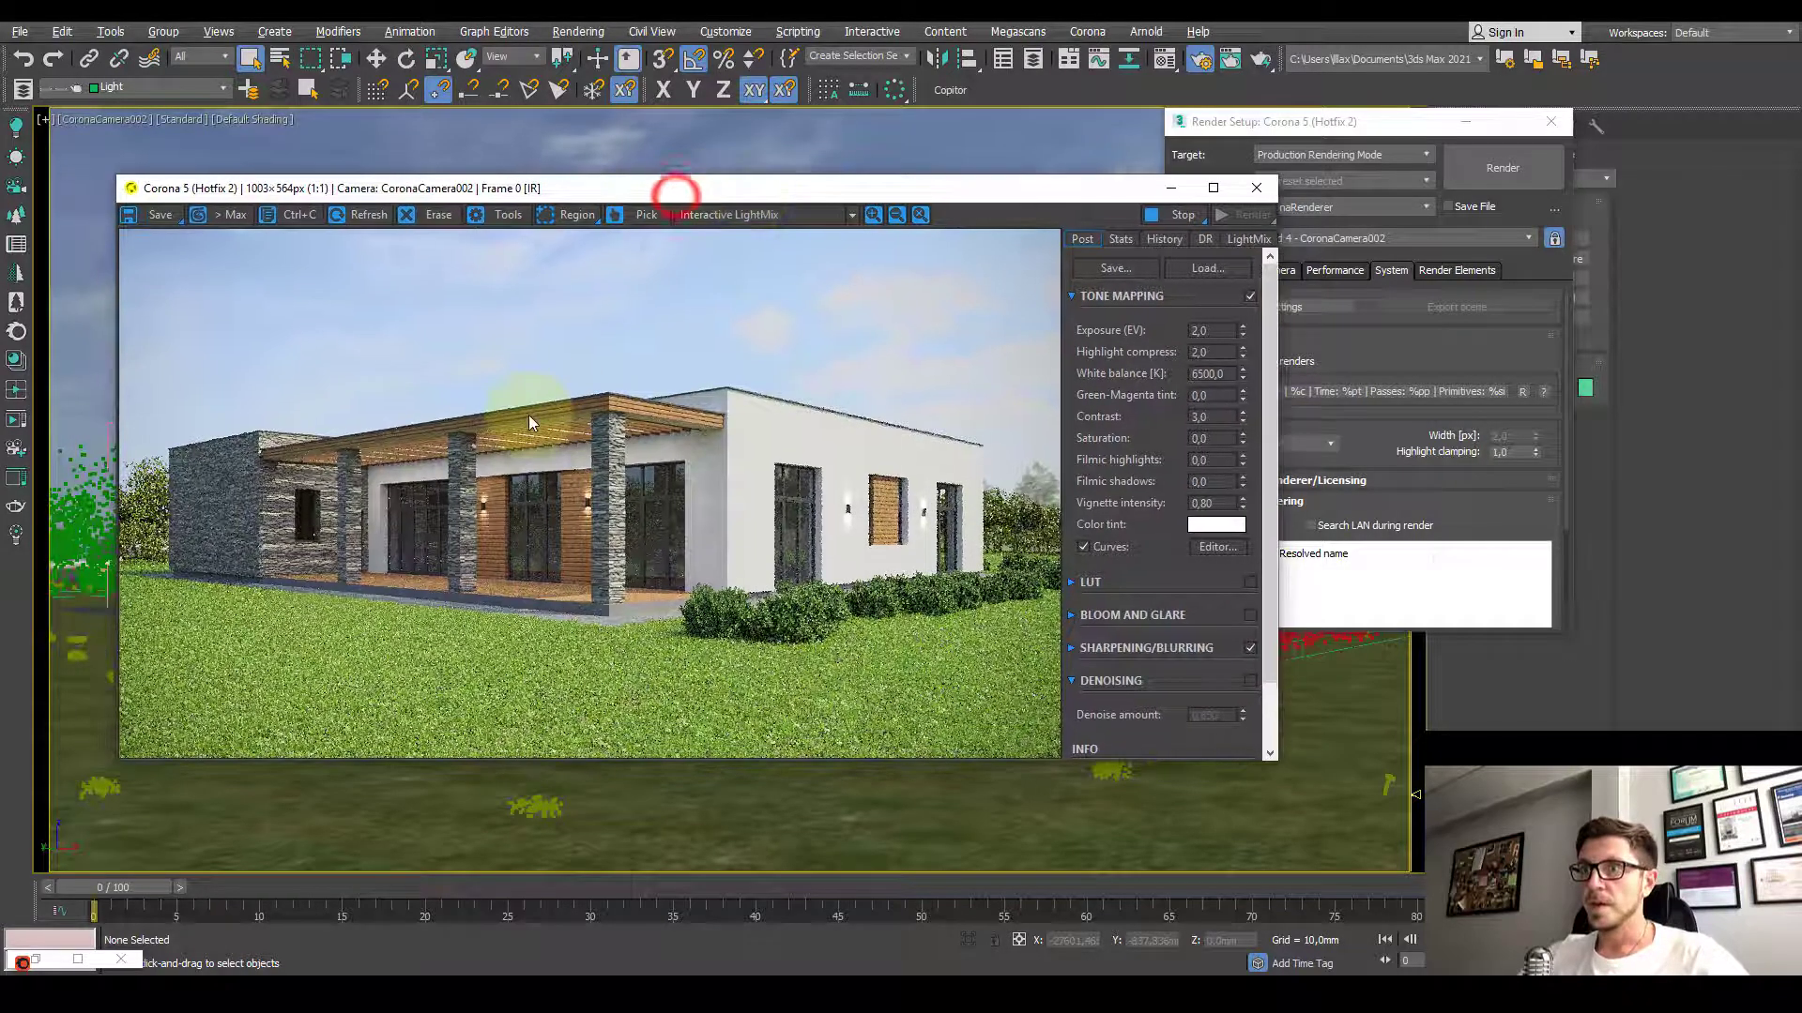
{"action": "scroll", "coordinate": [726, 402], "scroll_direction": "up", "scroll_amount": 1}
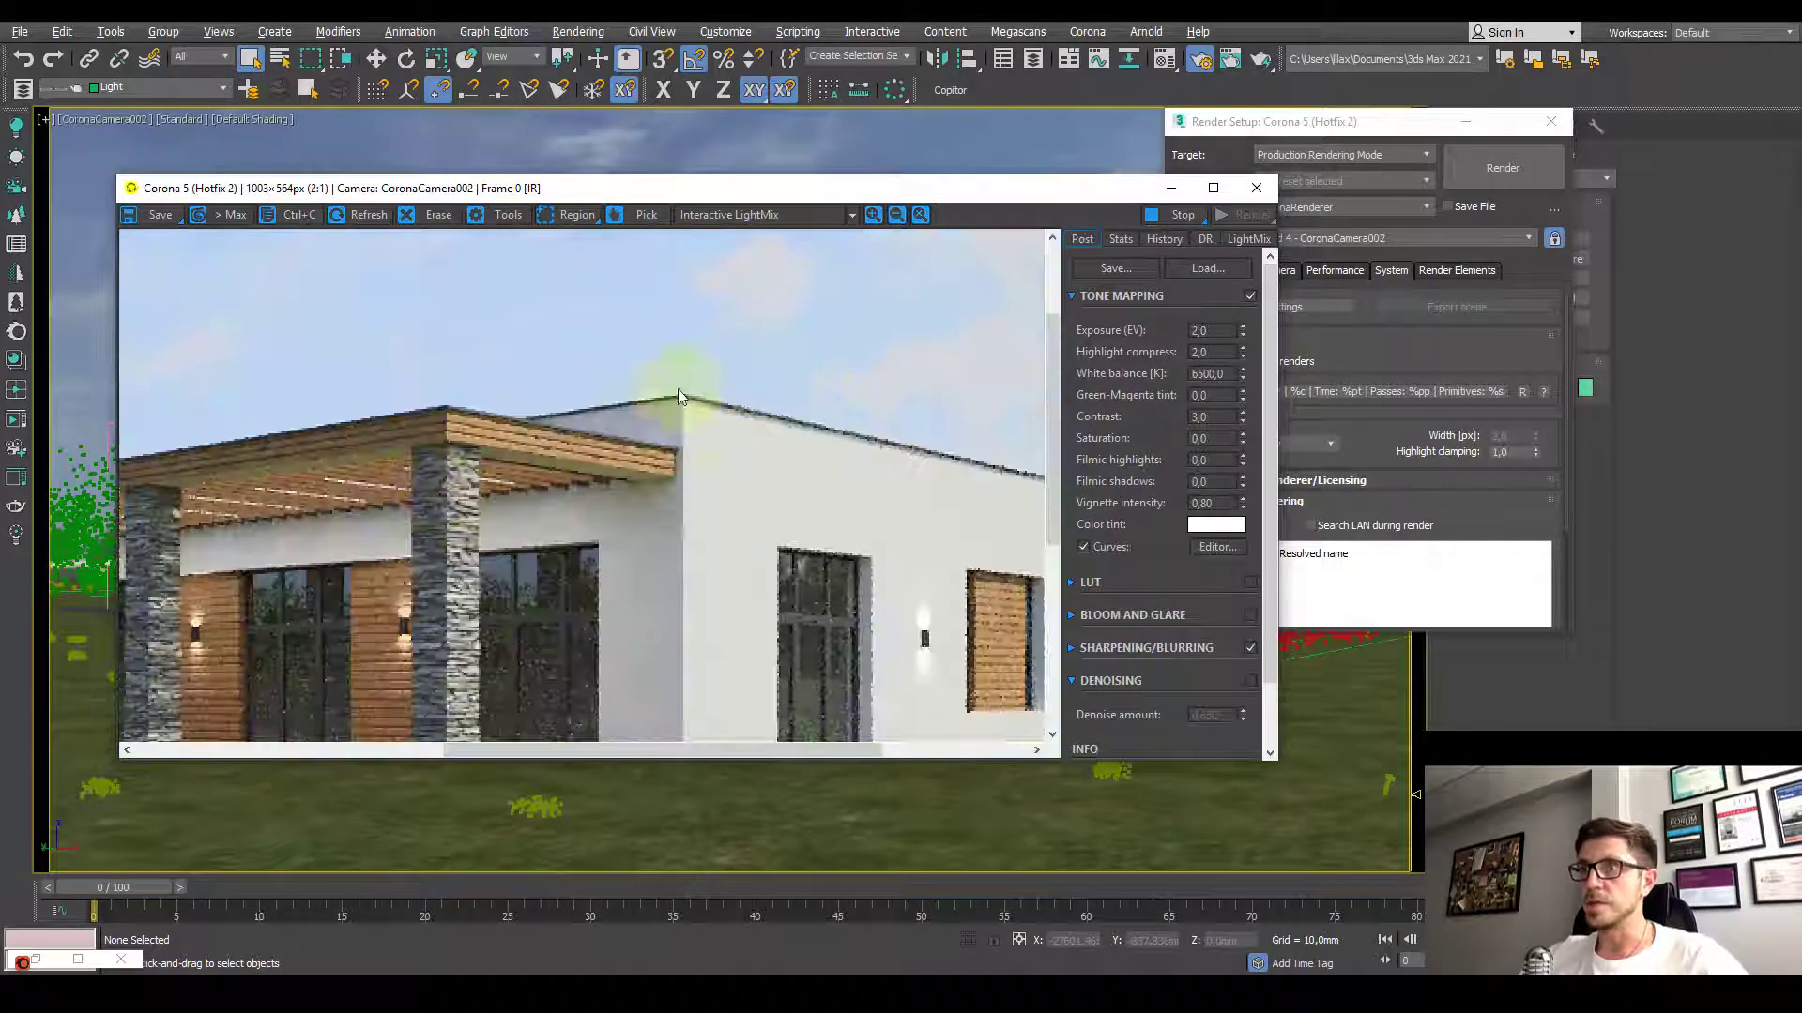
{"action": "left_click_drag", "start_coordinate": [678, 389], "coordinate": [790, 380]}
Step: Set highlight clamping to 2.0 and bring the house render forward
{"action": "left_click", "coordinate": [1521, 453]}
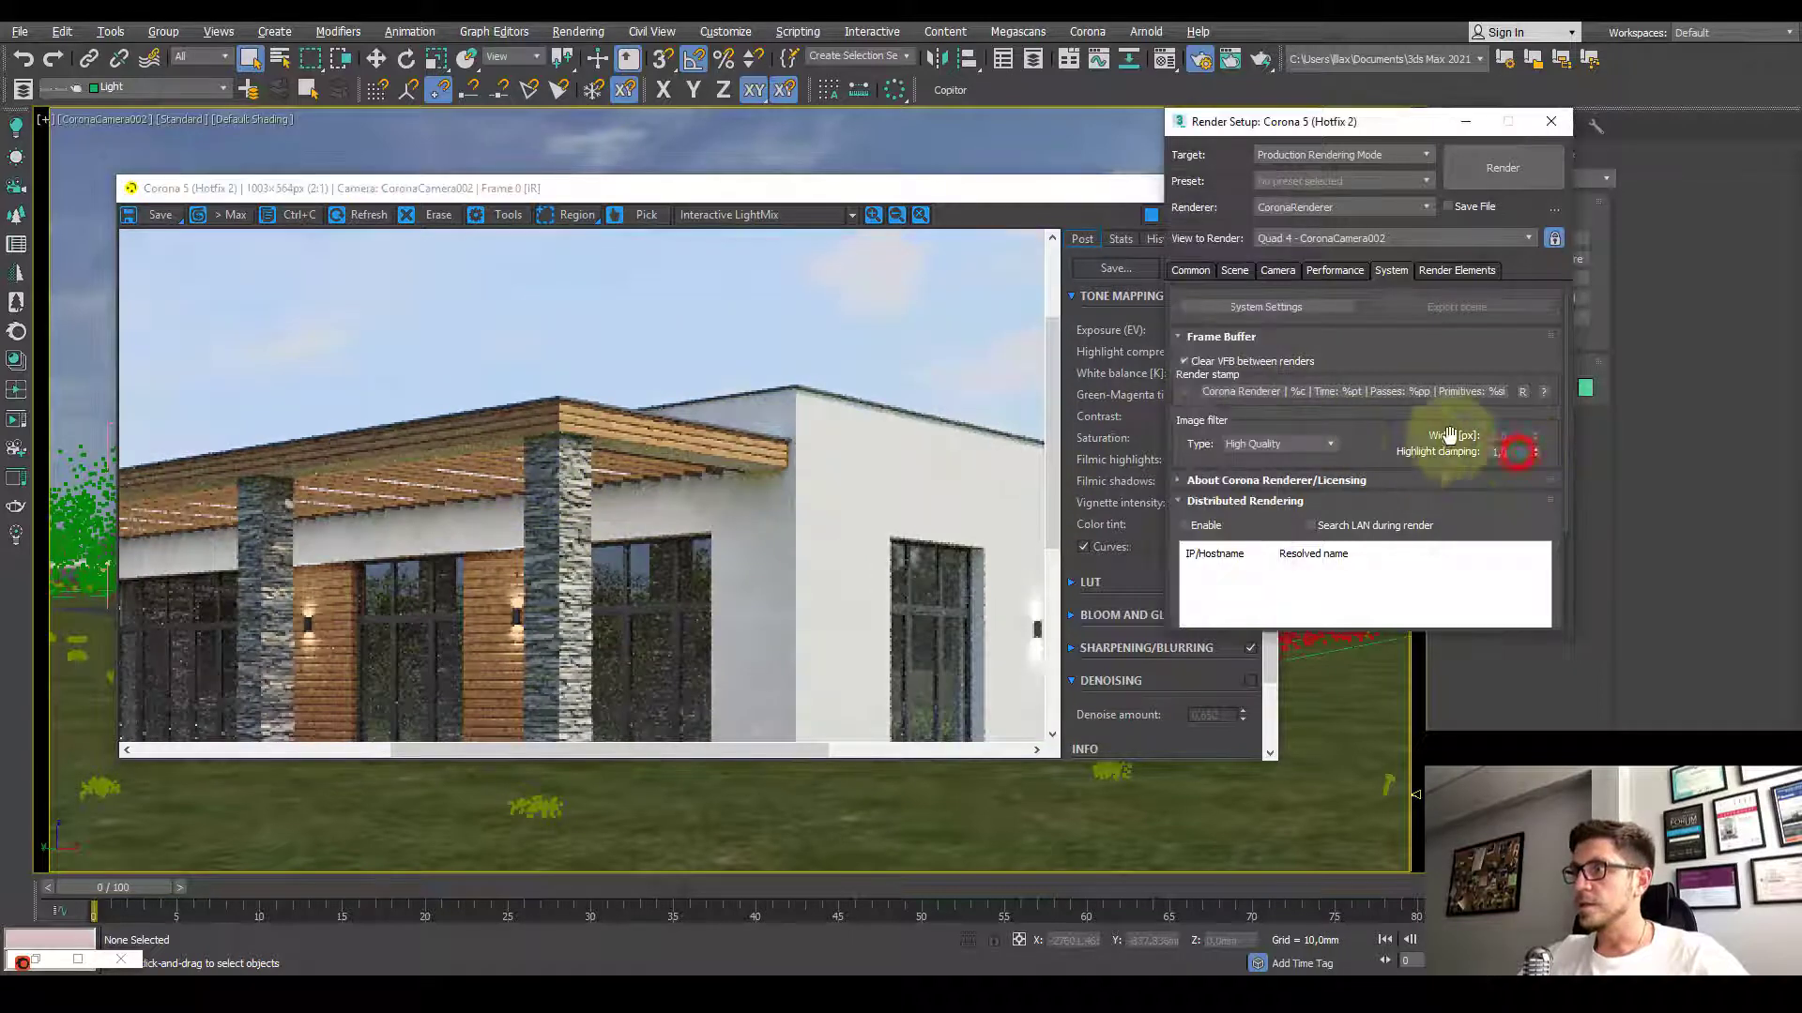
{"action": "key", "text": "Return"}
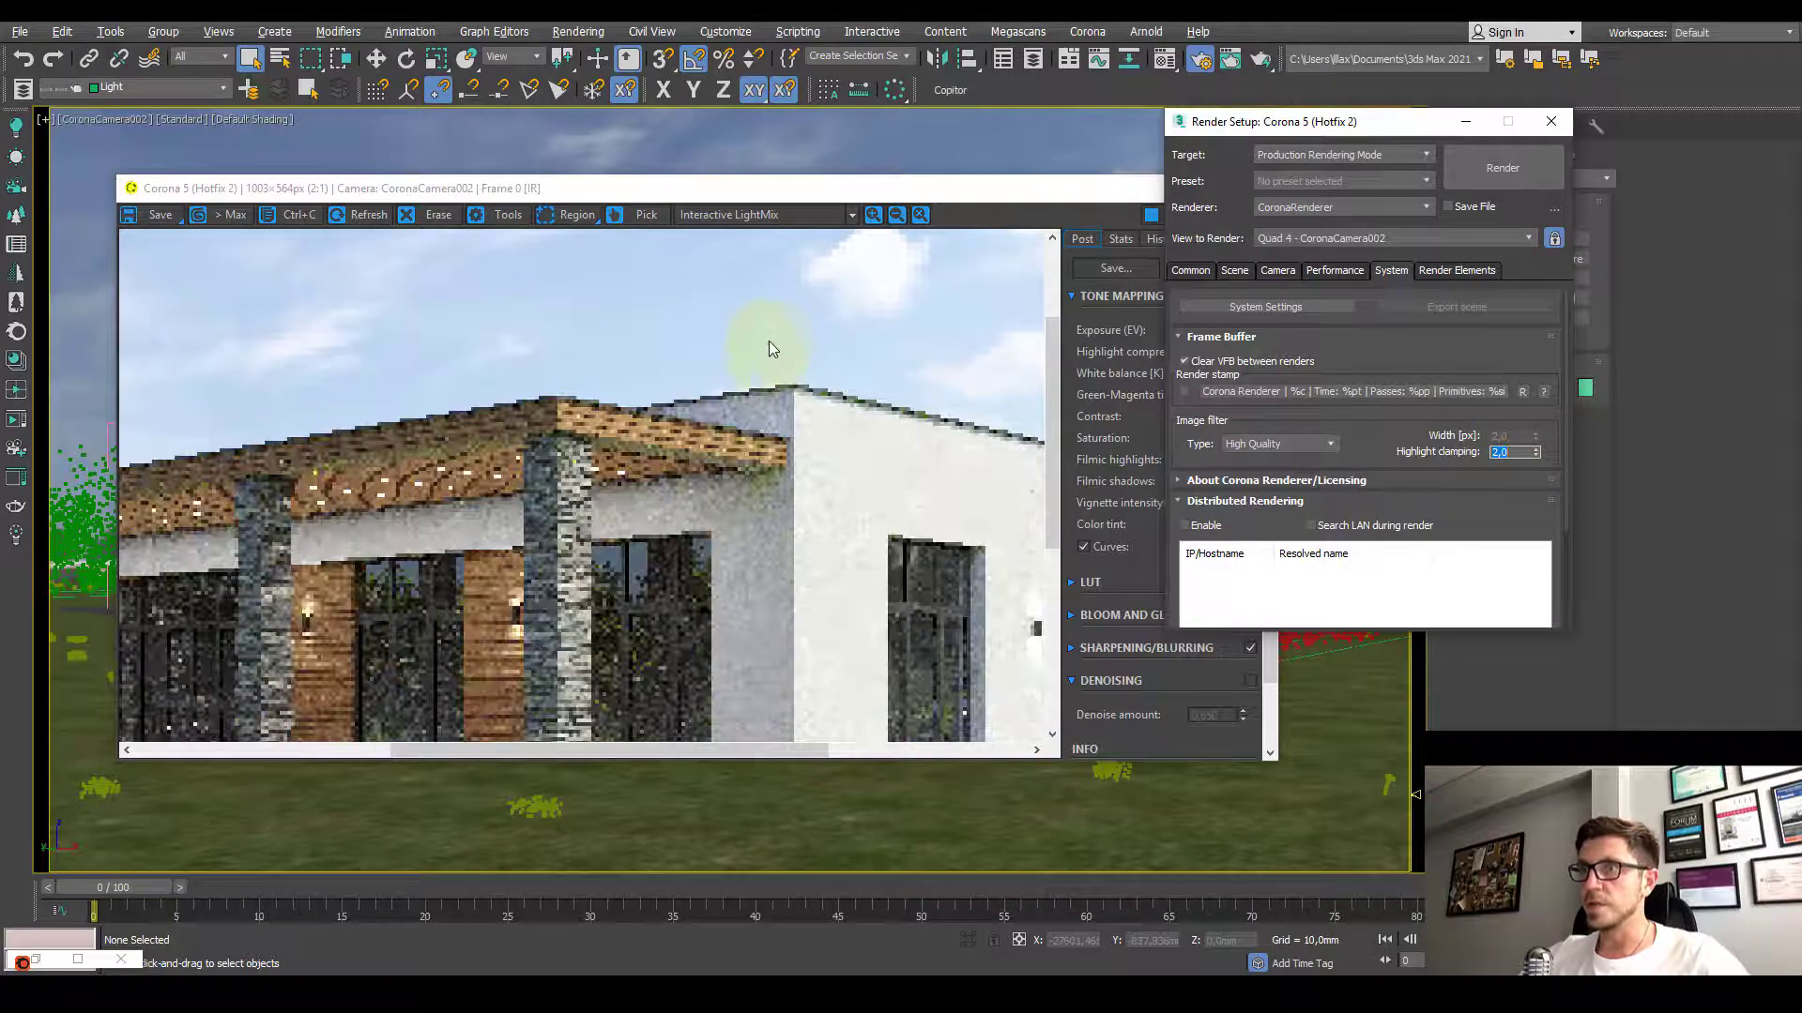
{"action": "left_click", "coordinate": [797, 323]}
{"action": "left_click_drag", "start_coordinate": [858, 298], "coordinate": [844, 312]}
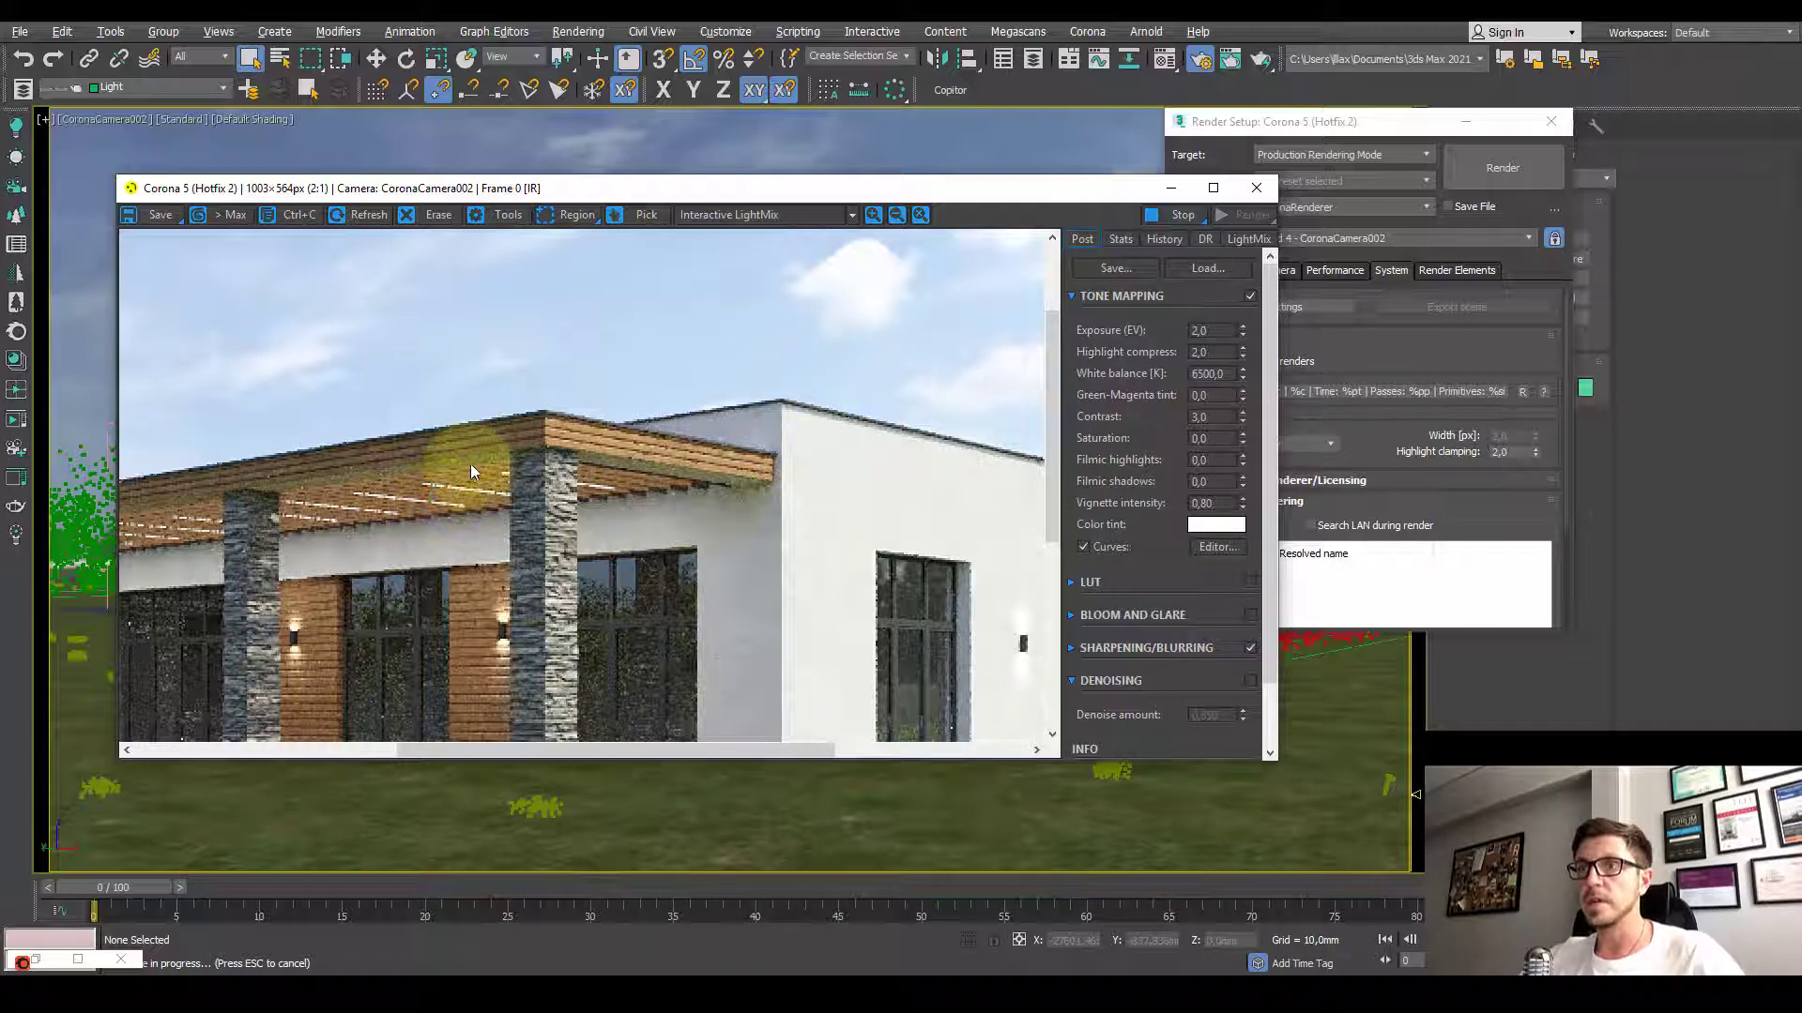
Step: Stop the interactive render and zoom around the house exterior to inspect it
{"action": "key", "text": "Escape"}
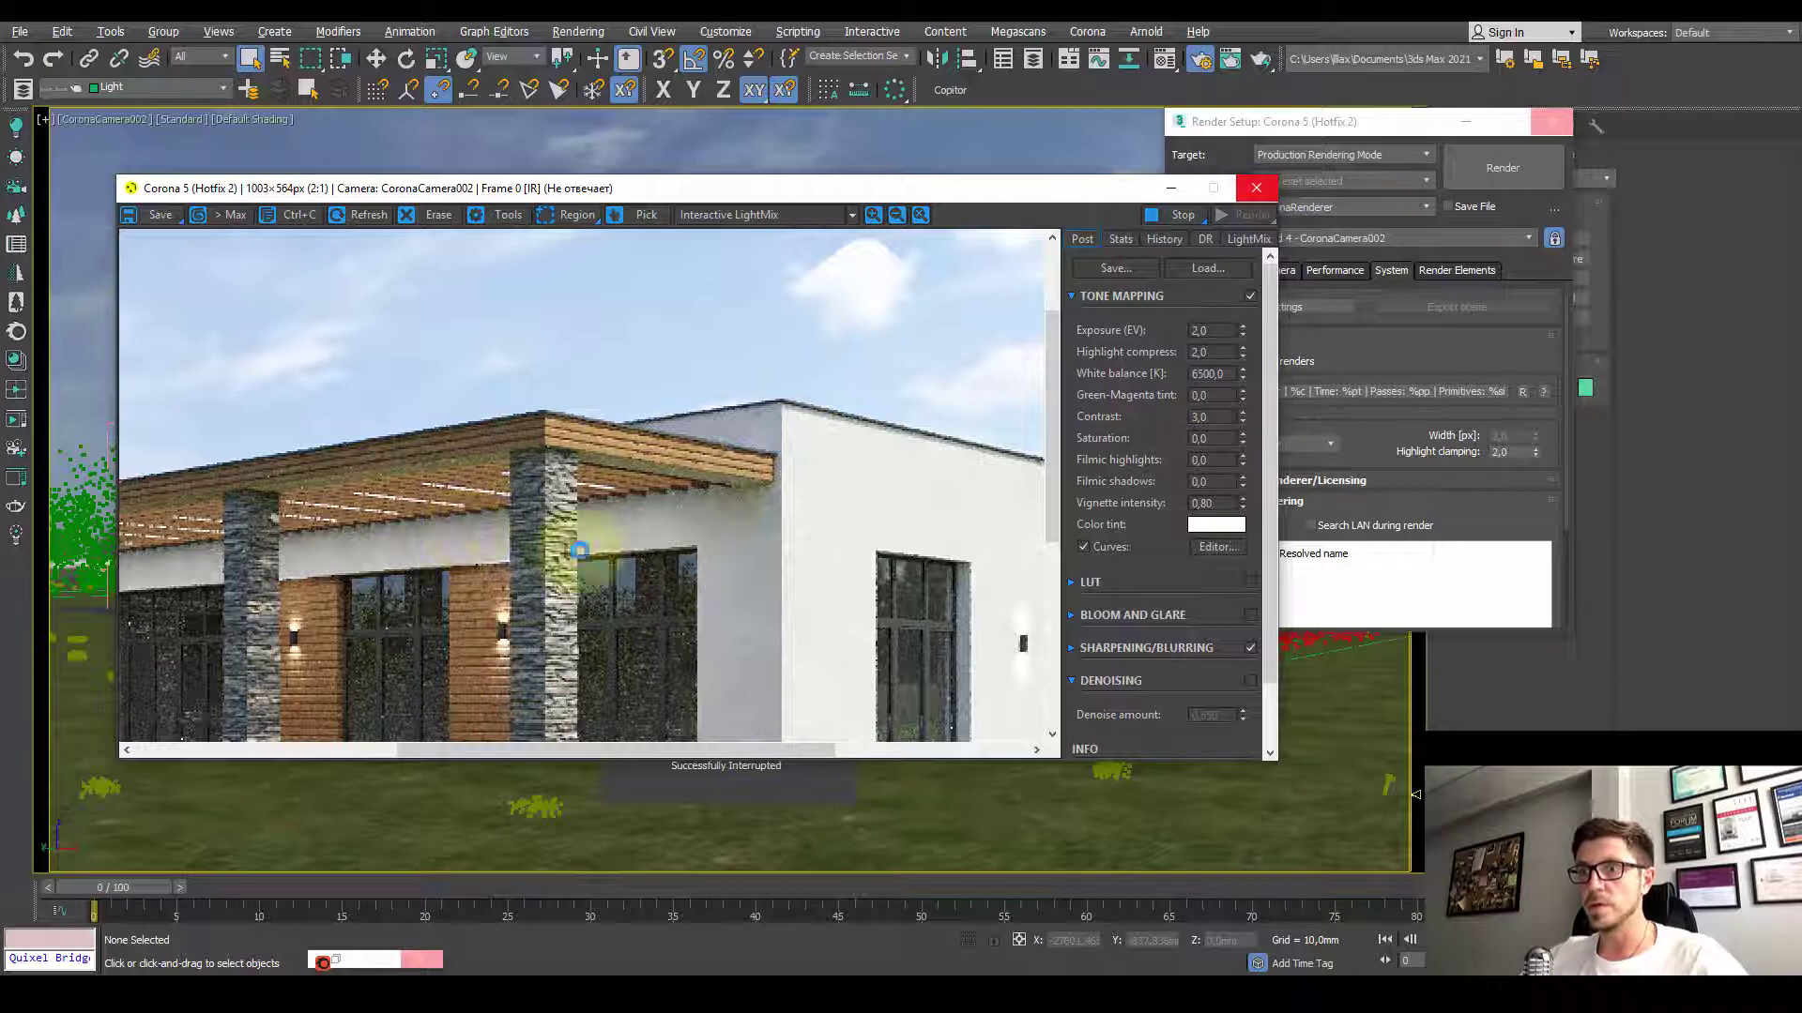
{"action": "scroll", "coordinate": [410, 505], "scroll_direction": "up", "scroll_amount": 1}
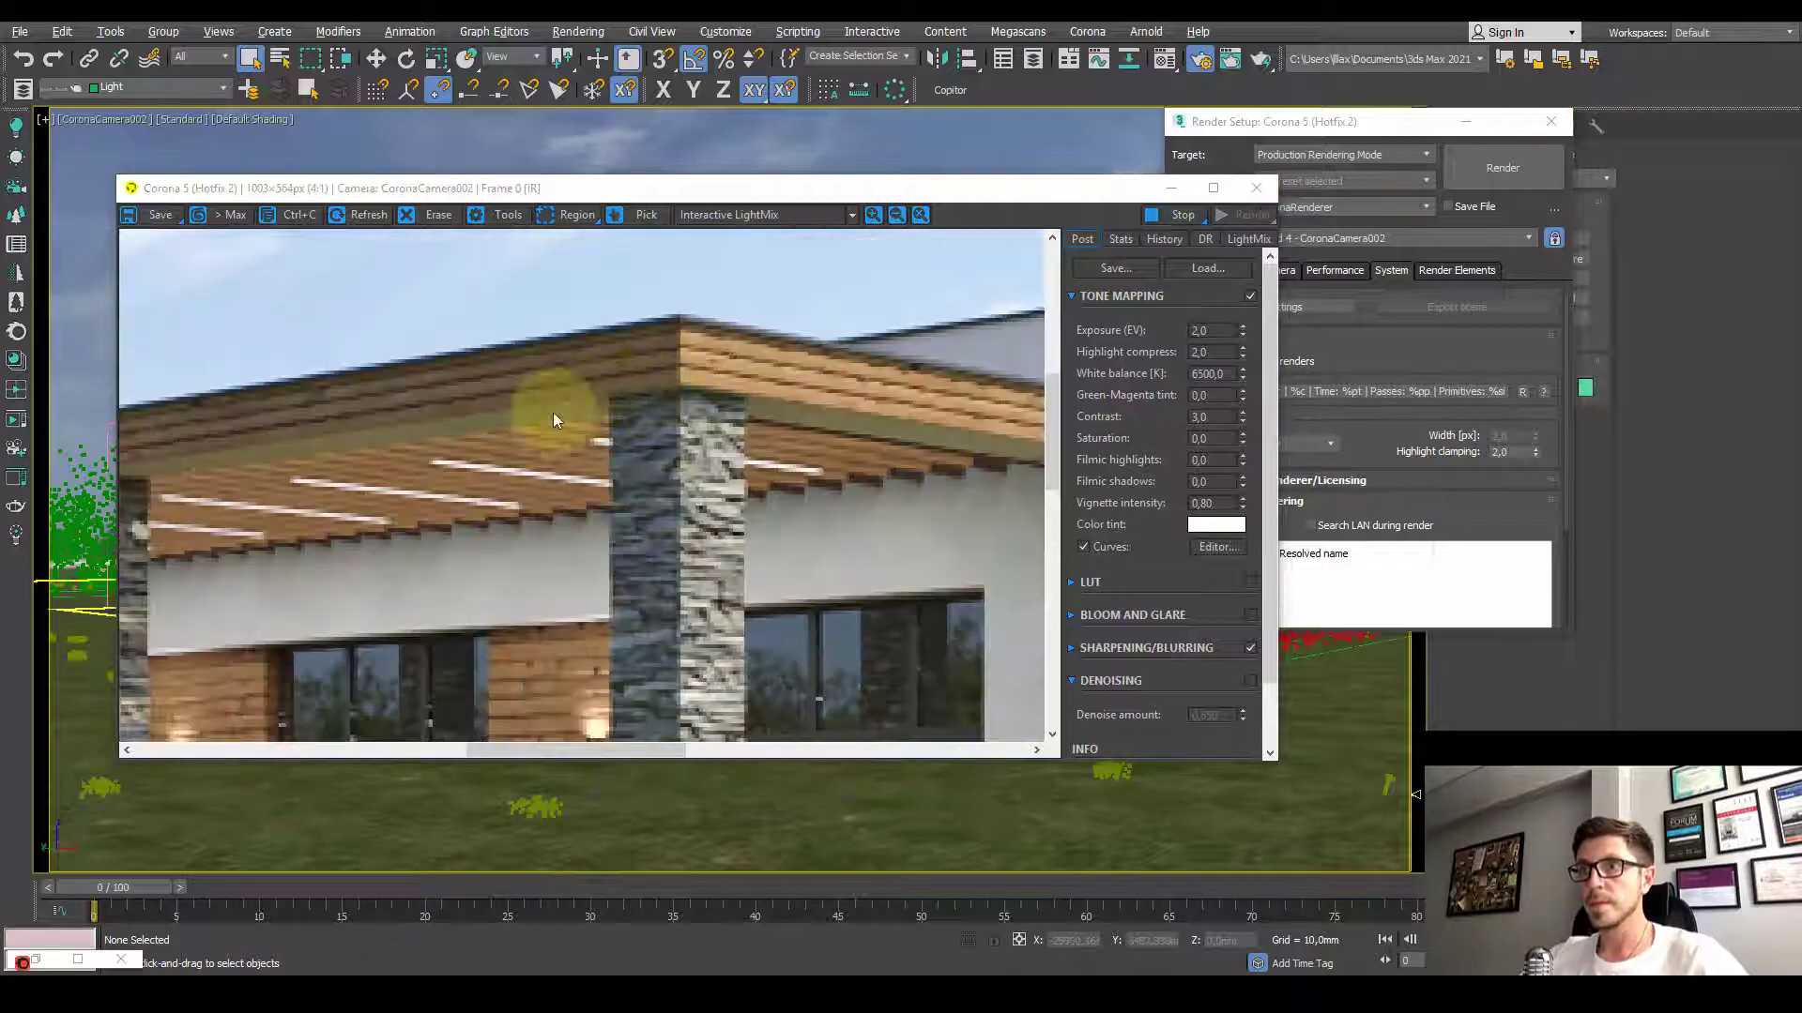
{"action": "left_click_drag", "start_coordinate": [554, 419], "coordinate": [616, 437]}
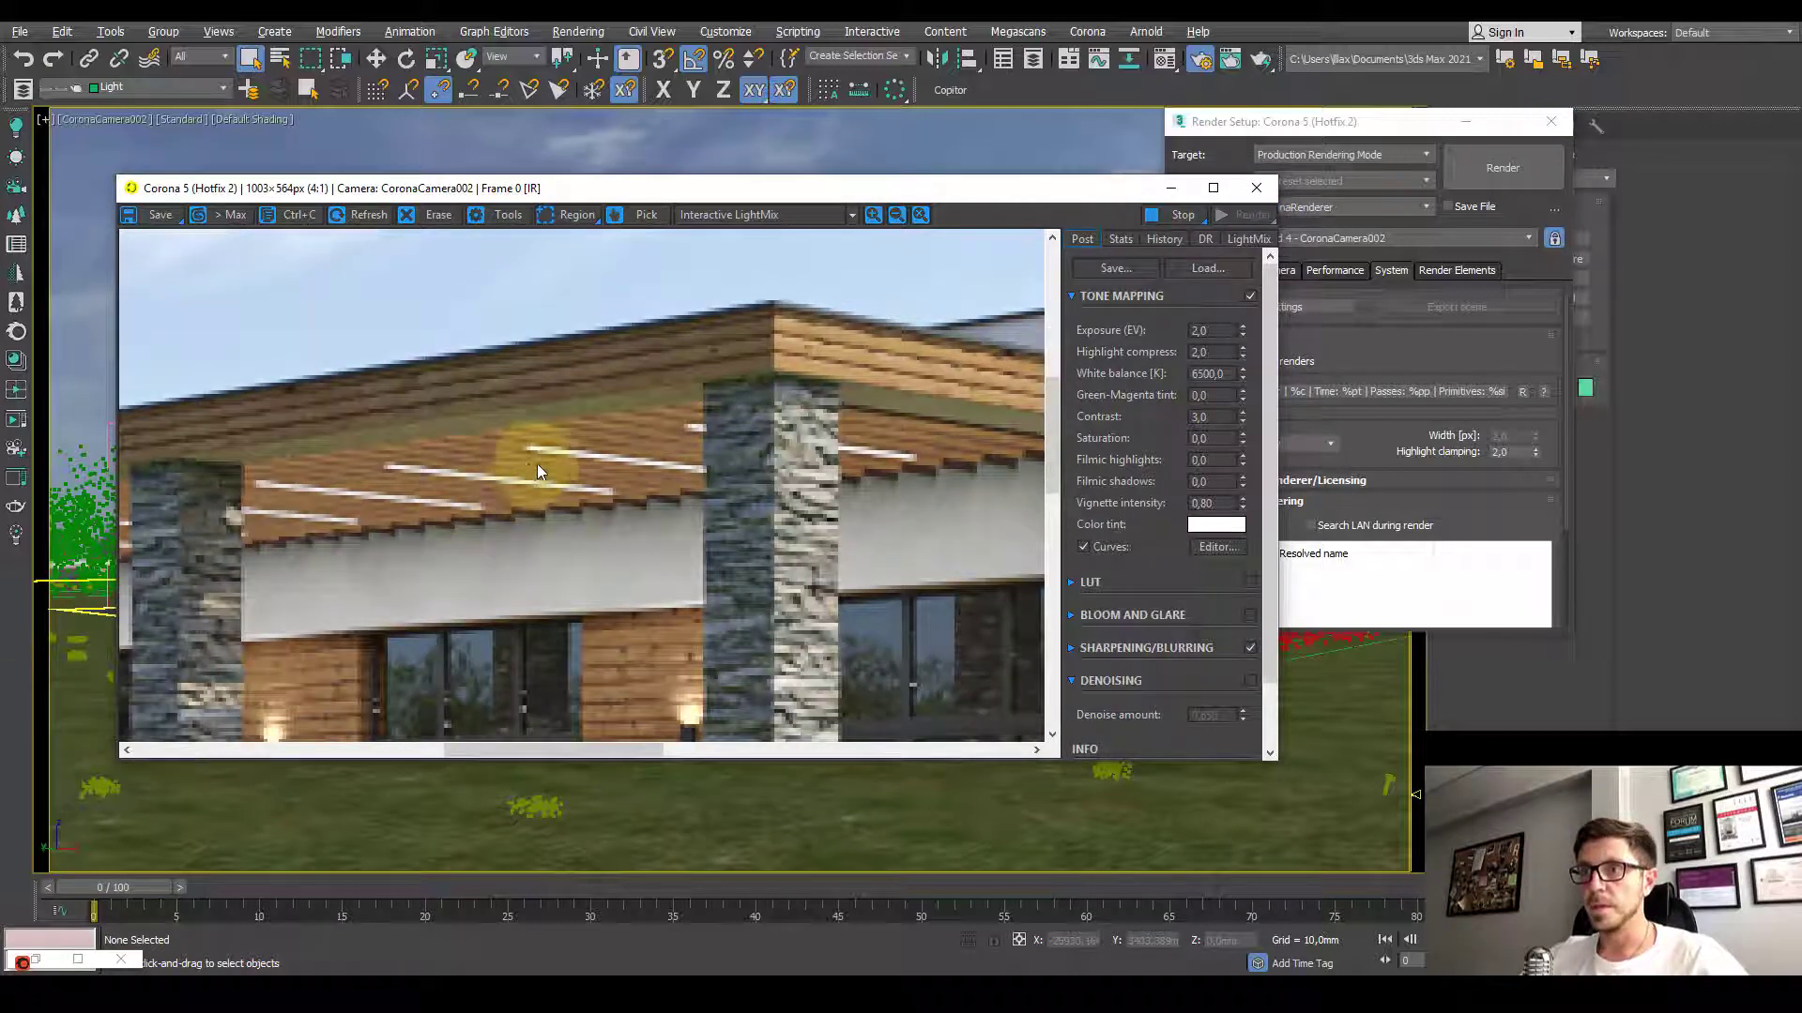
{"action": "scroll", "coordinate": [563, 479], "scroll_direction": "down", "scroll_amount": 2}
{"action": "scroll", "coordinate": [582, 483], "scroll_direction": "up", "scroll_amount": 1}
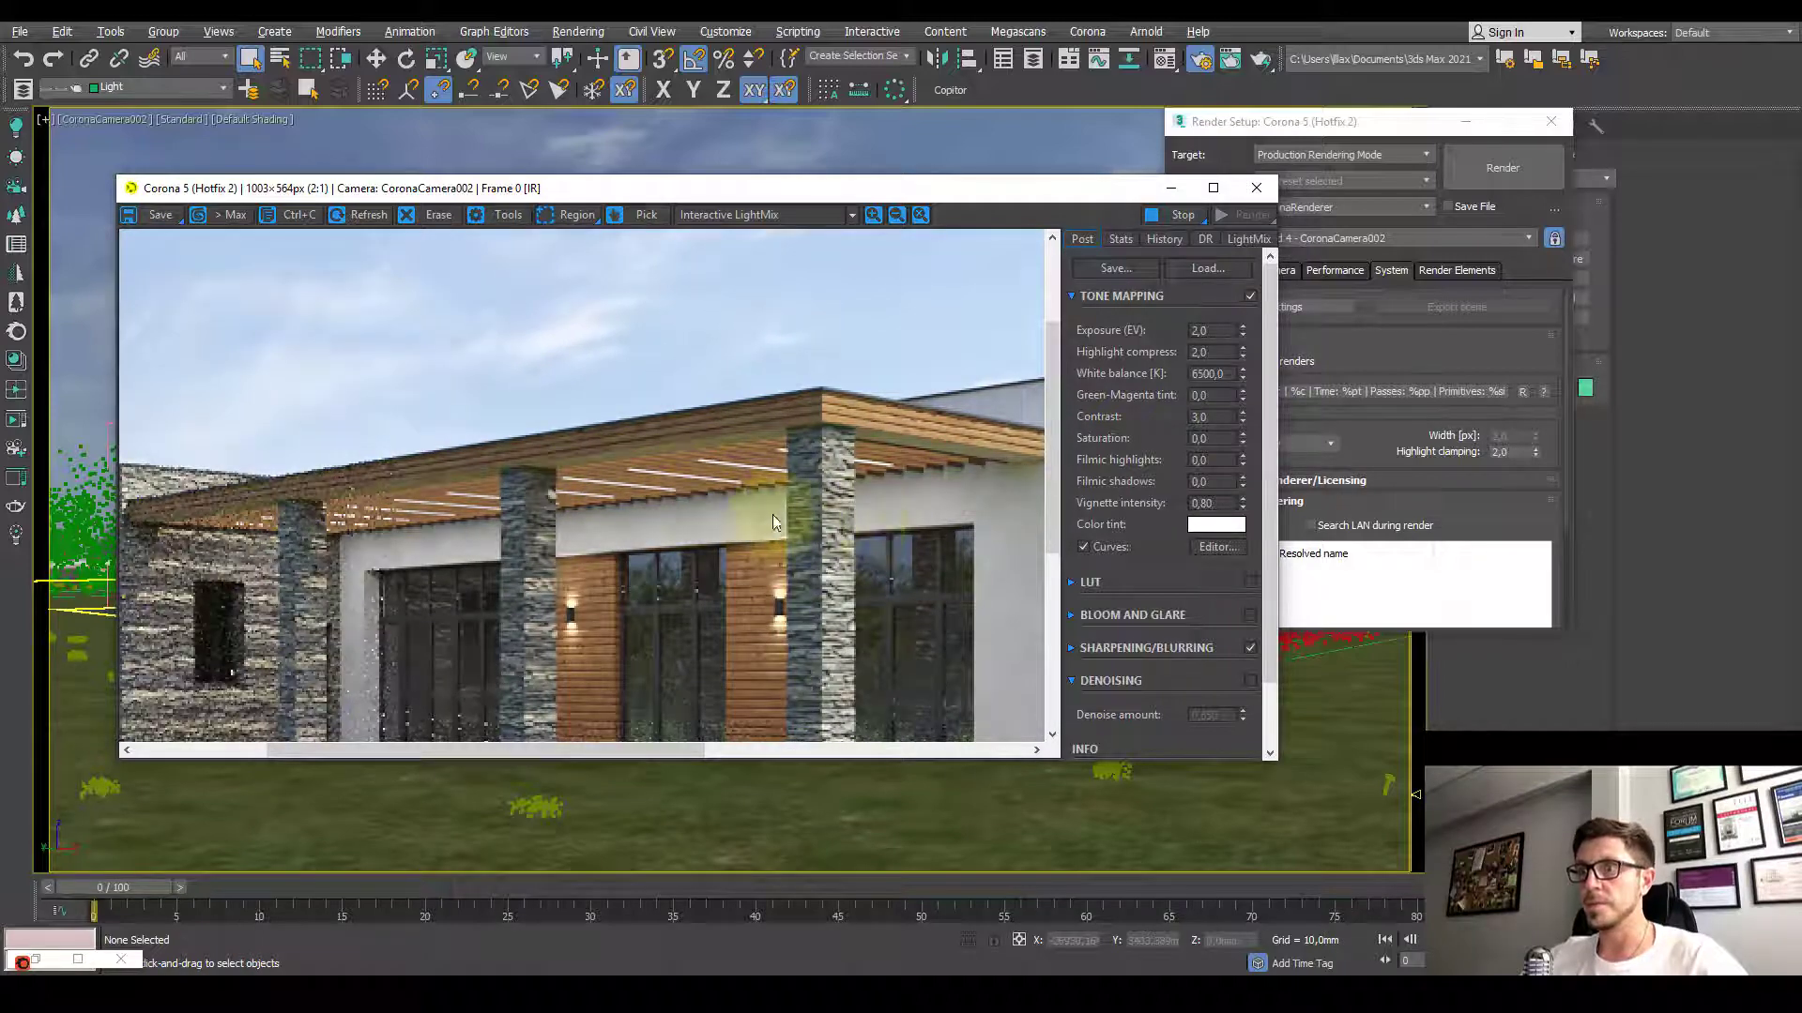
{"action": "scroll", "coordinate": [826, 473], "scroll_direction": "down", "scroll_amount": 1}
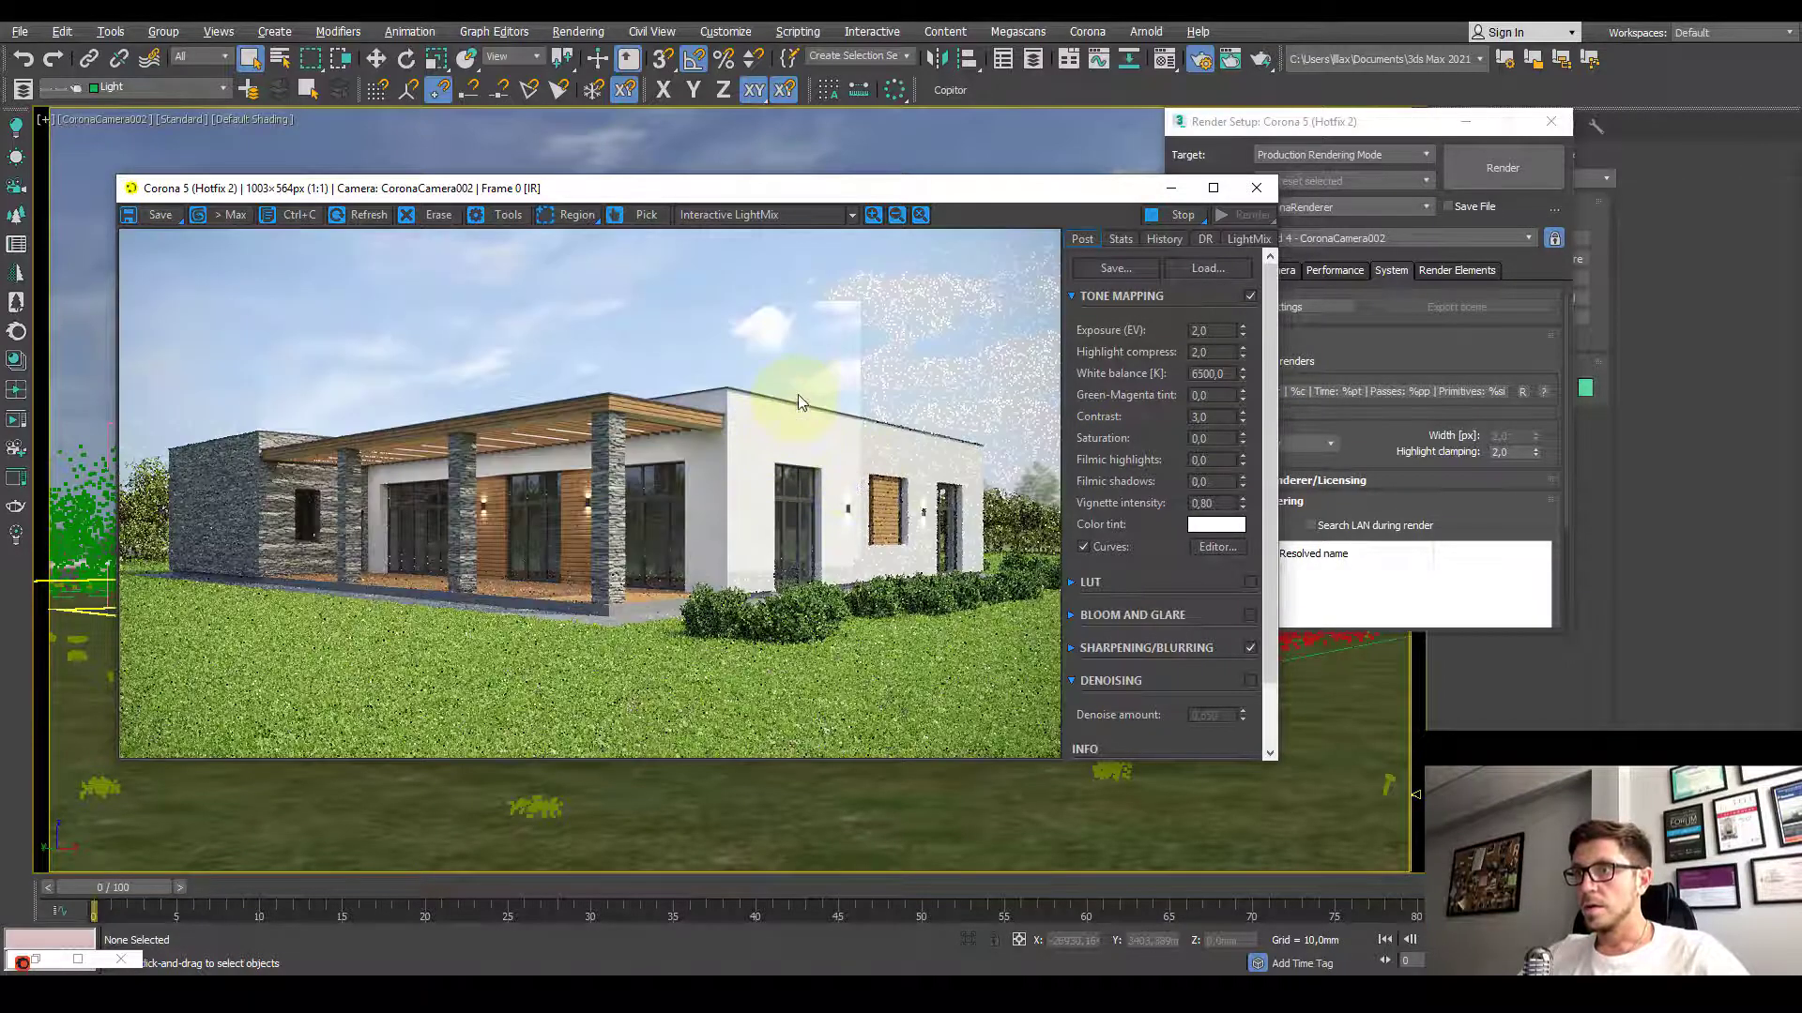
Step: Raise Highlight clamping to 3.0 and zoom into the re-rendered house exterior's pergola
{"action": "left_click", "coordinate": [1517, 452]}
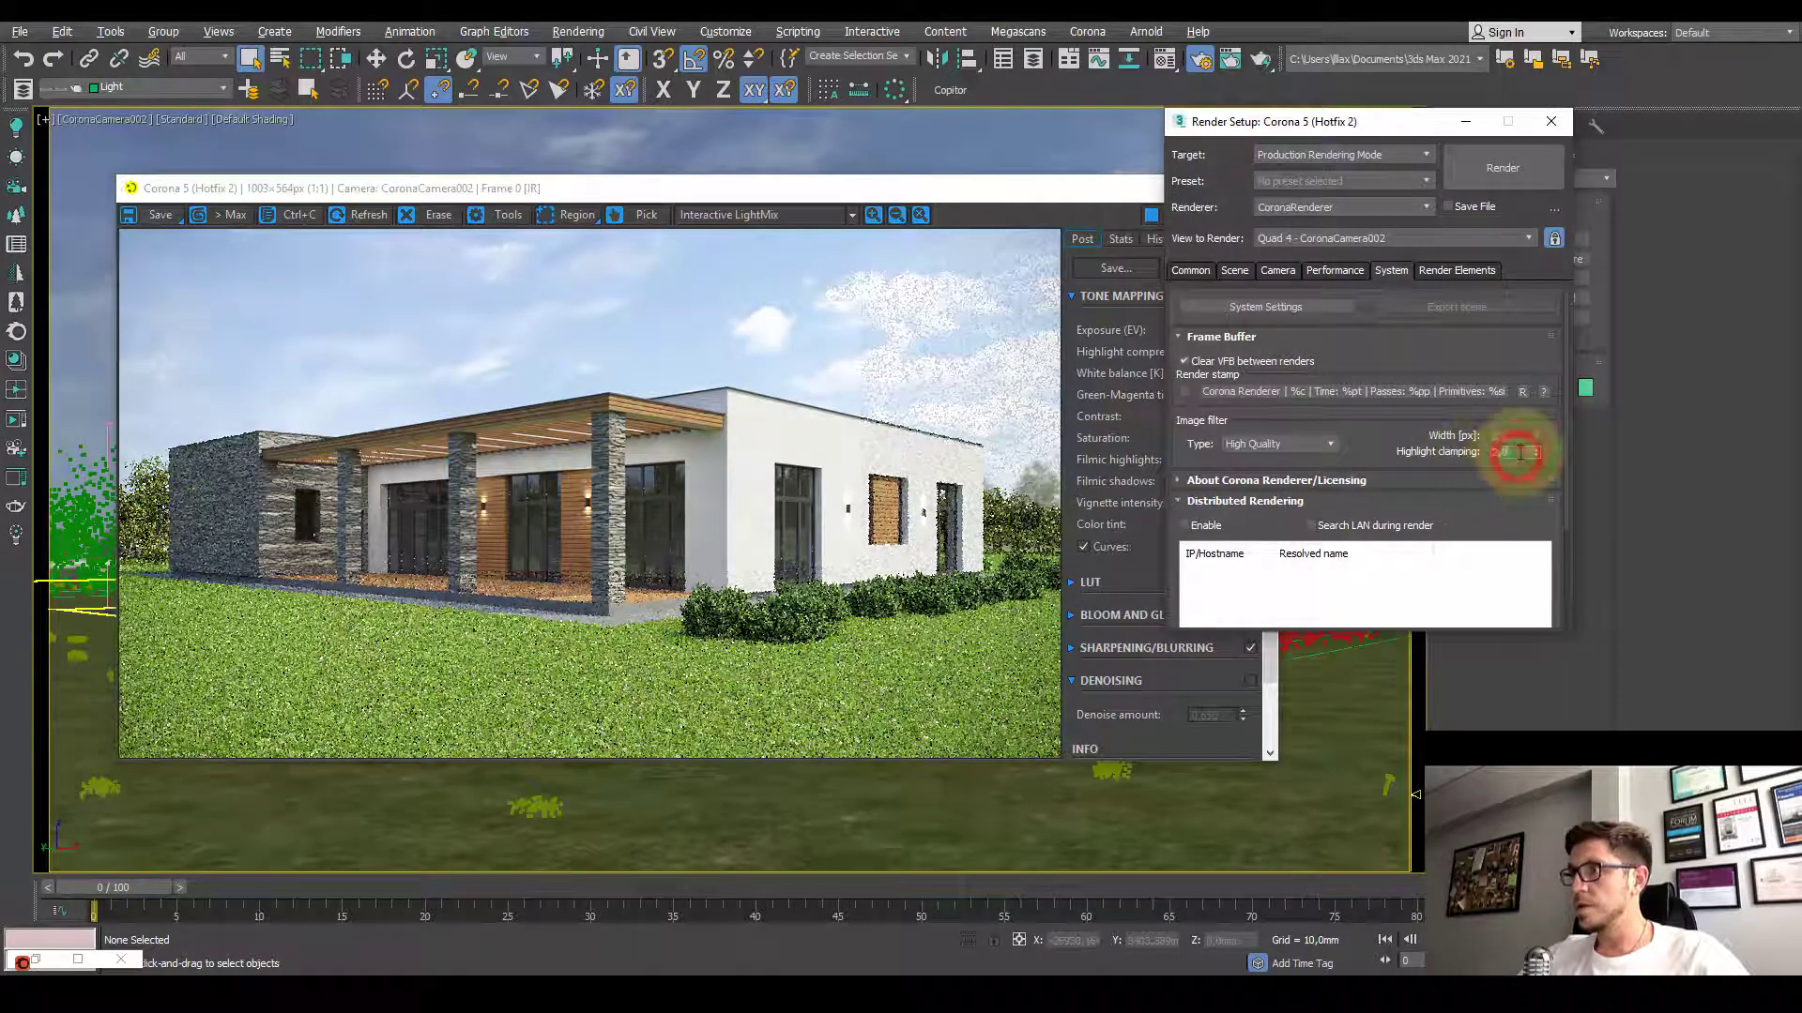
{"action": "left_click_drag", "start_coordinate": [904, 189], "coordinate": [876, 191]}
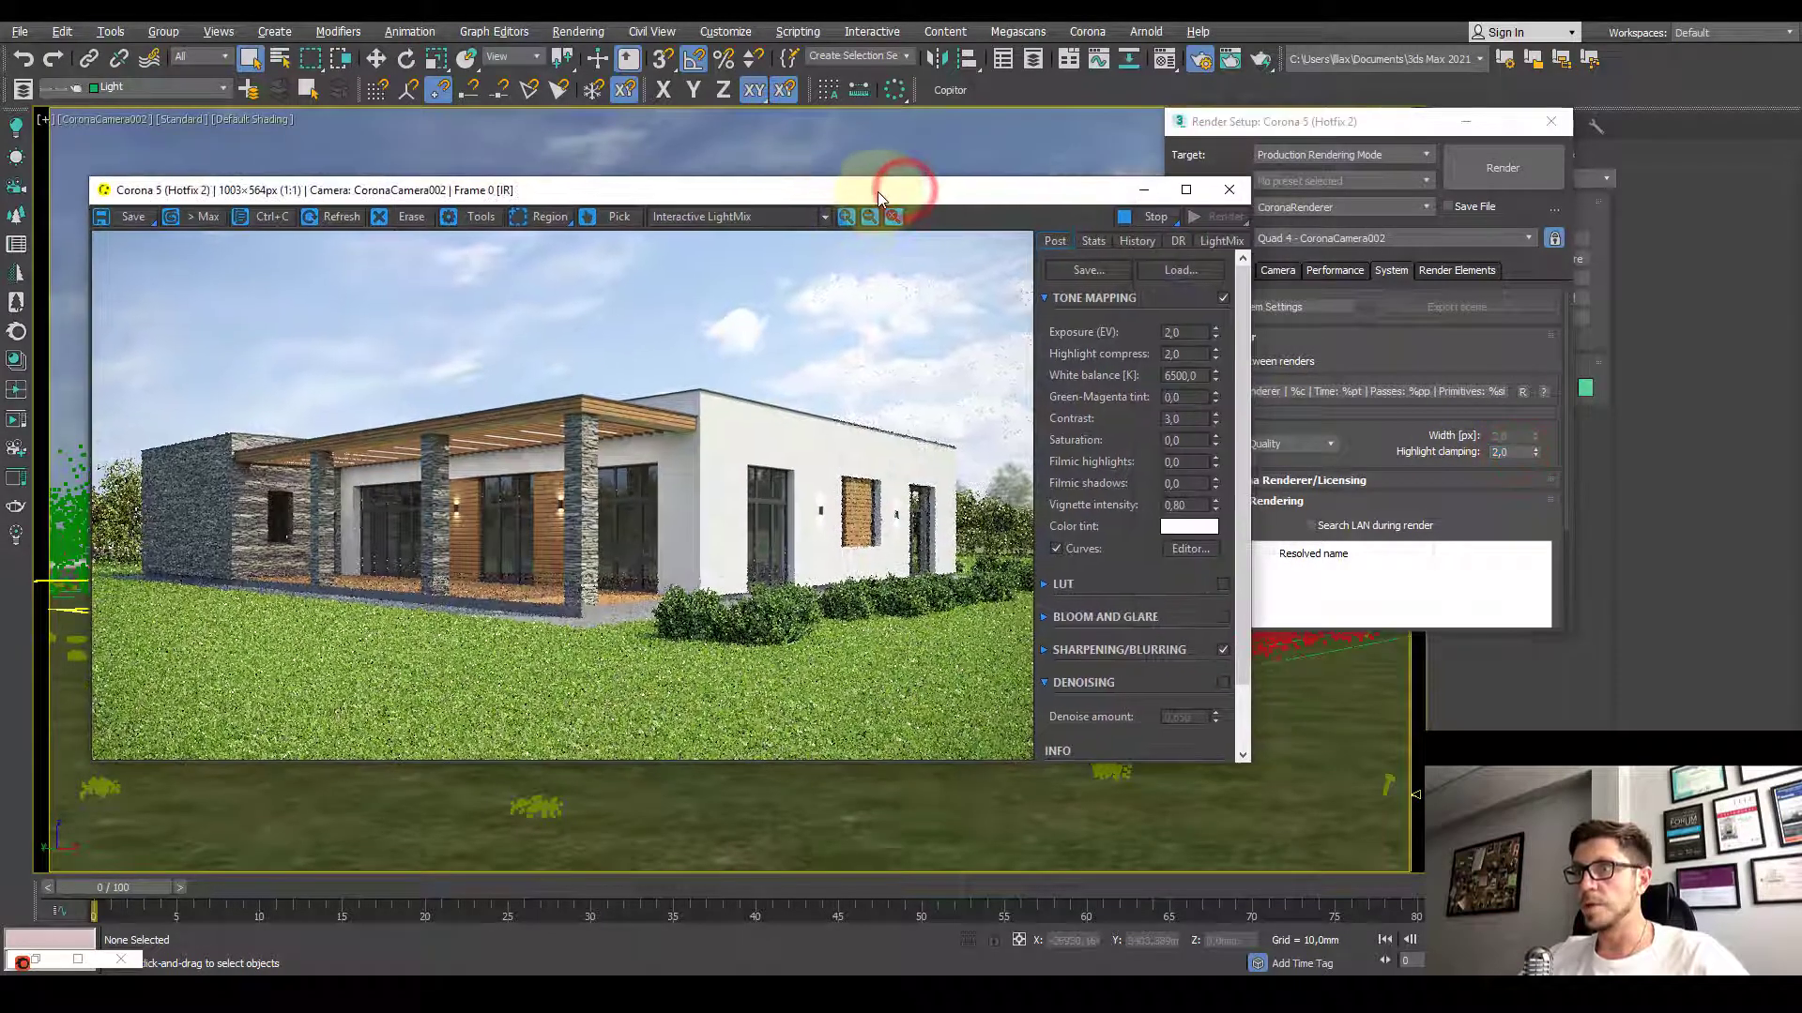
{"action": "left_click", "coordinate": [1505, 450]}
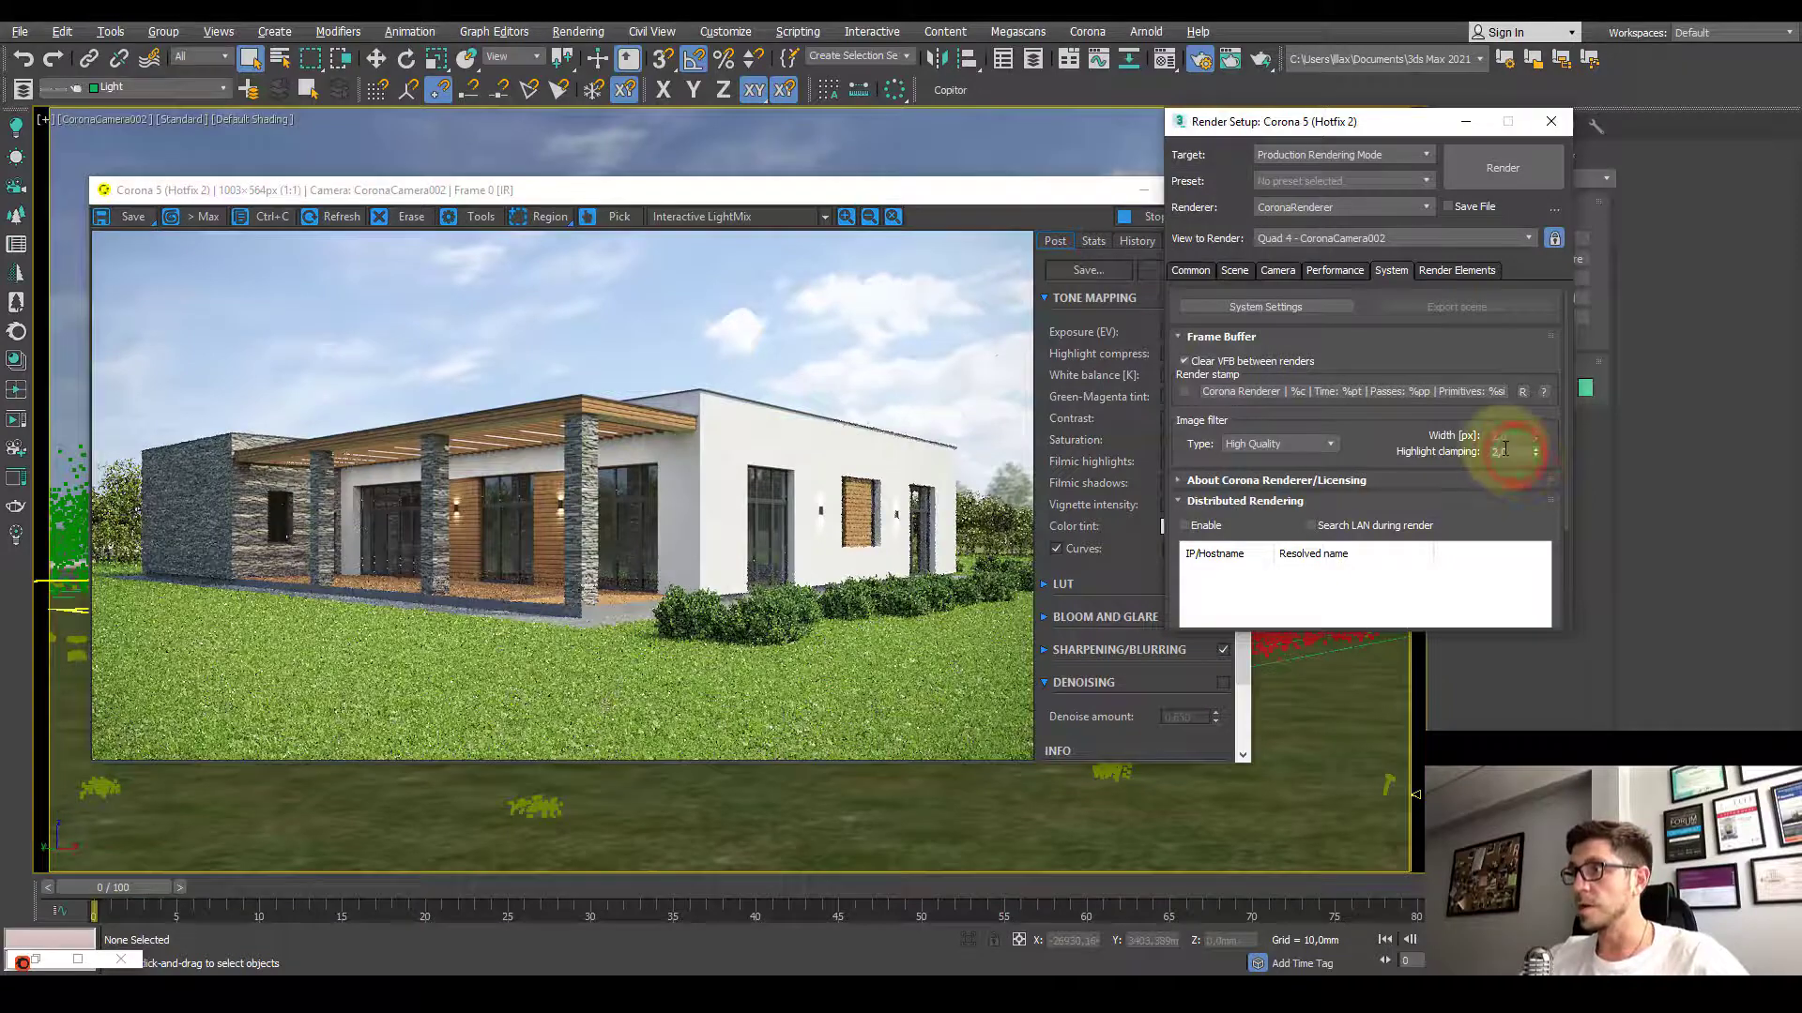
{"action": "left_click", "coordinate": [1538, 450]}
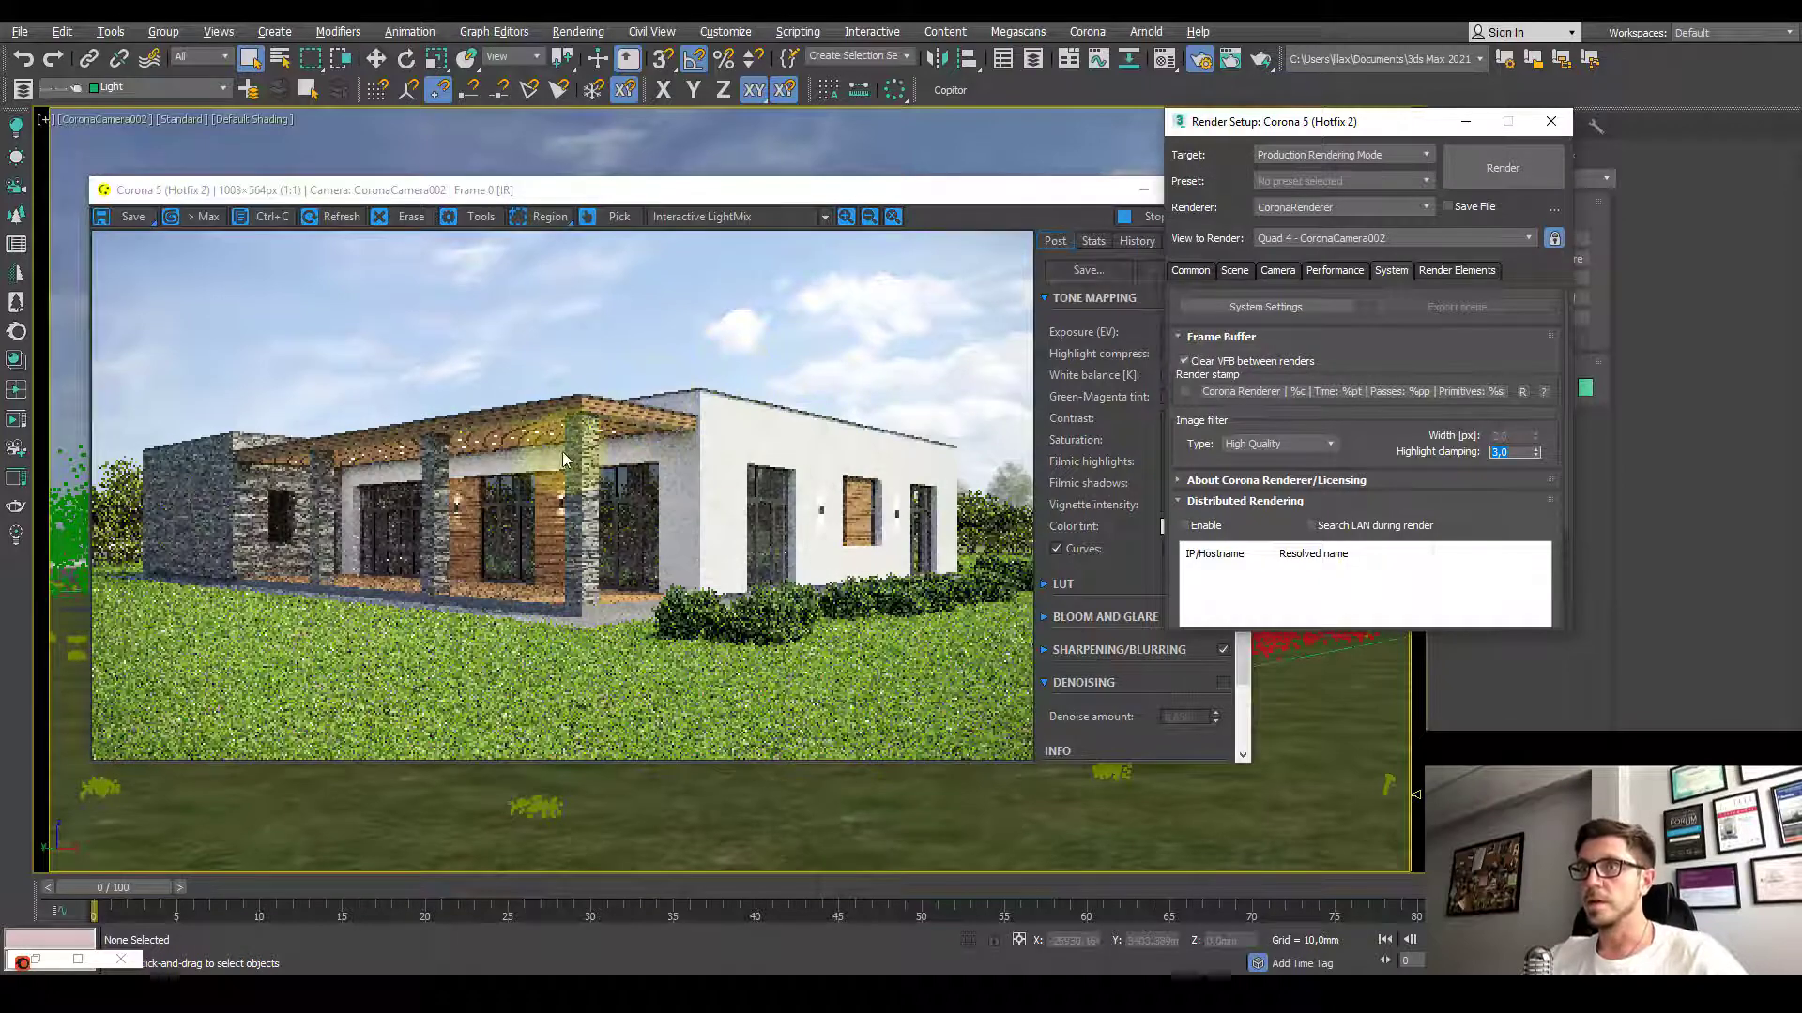
{"action": "left_click", "coordinate": [1518, 453]}
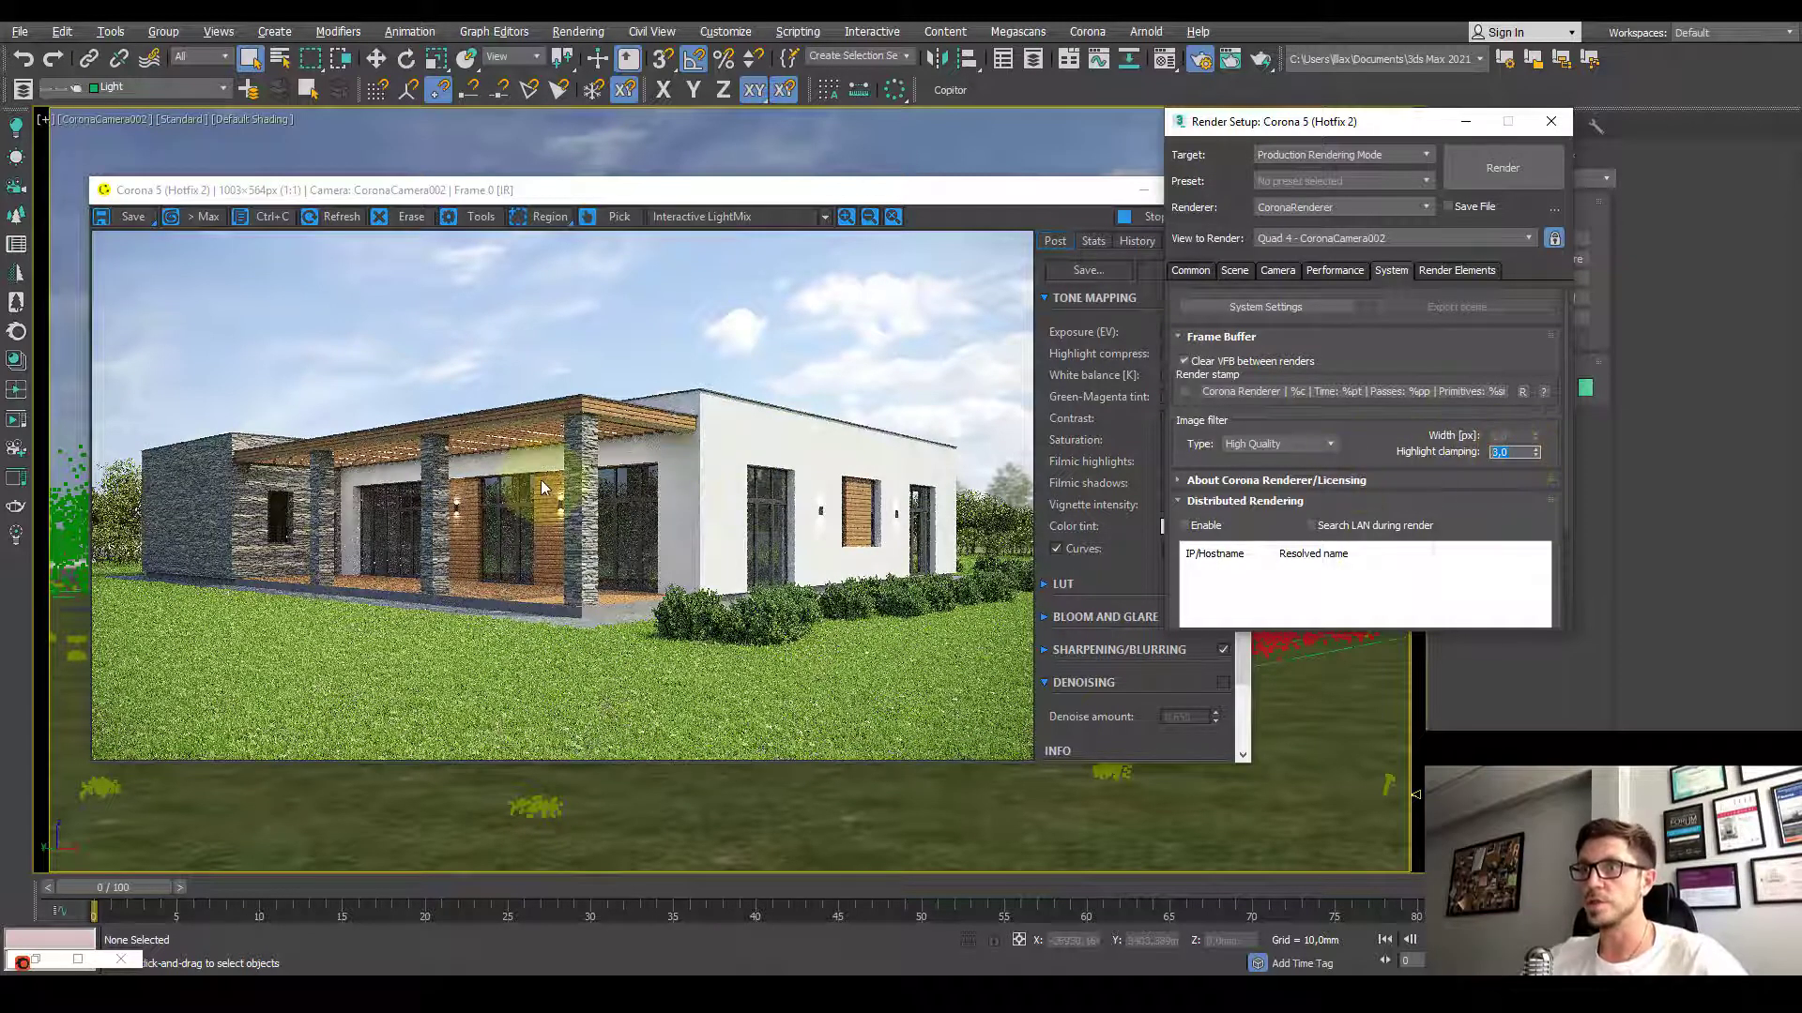
{"action": "scroll", "coordinate": [544, 432], "scroll_direction": "up", "scroll_amount": 1}
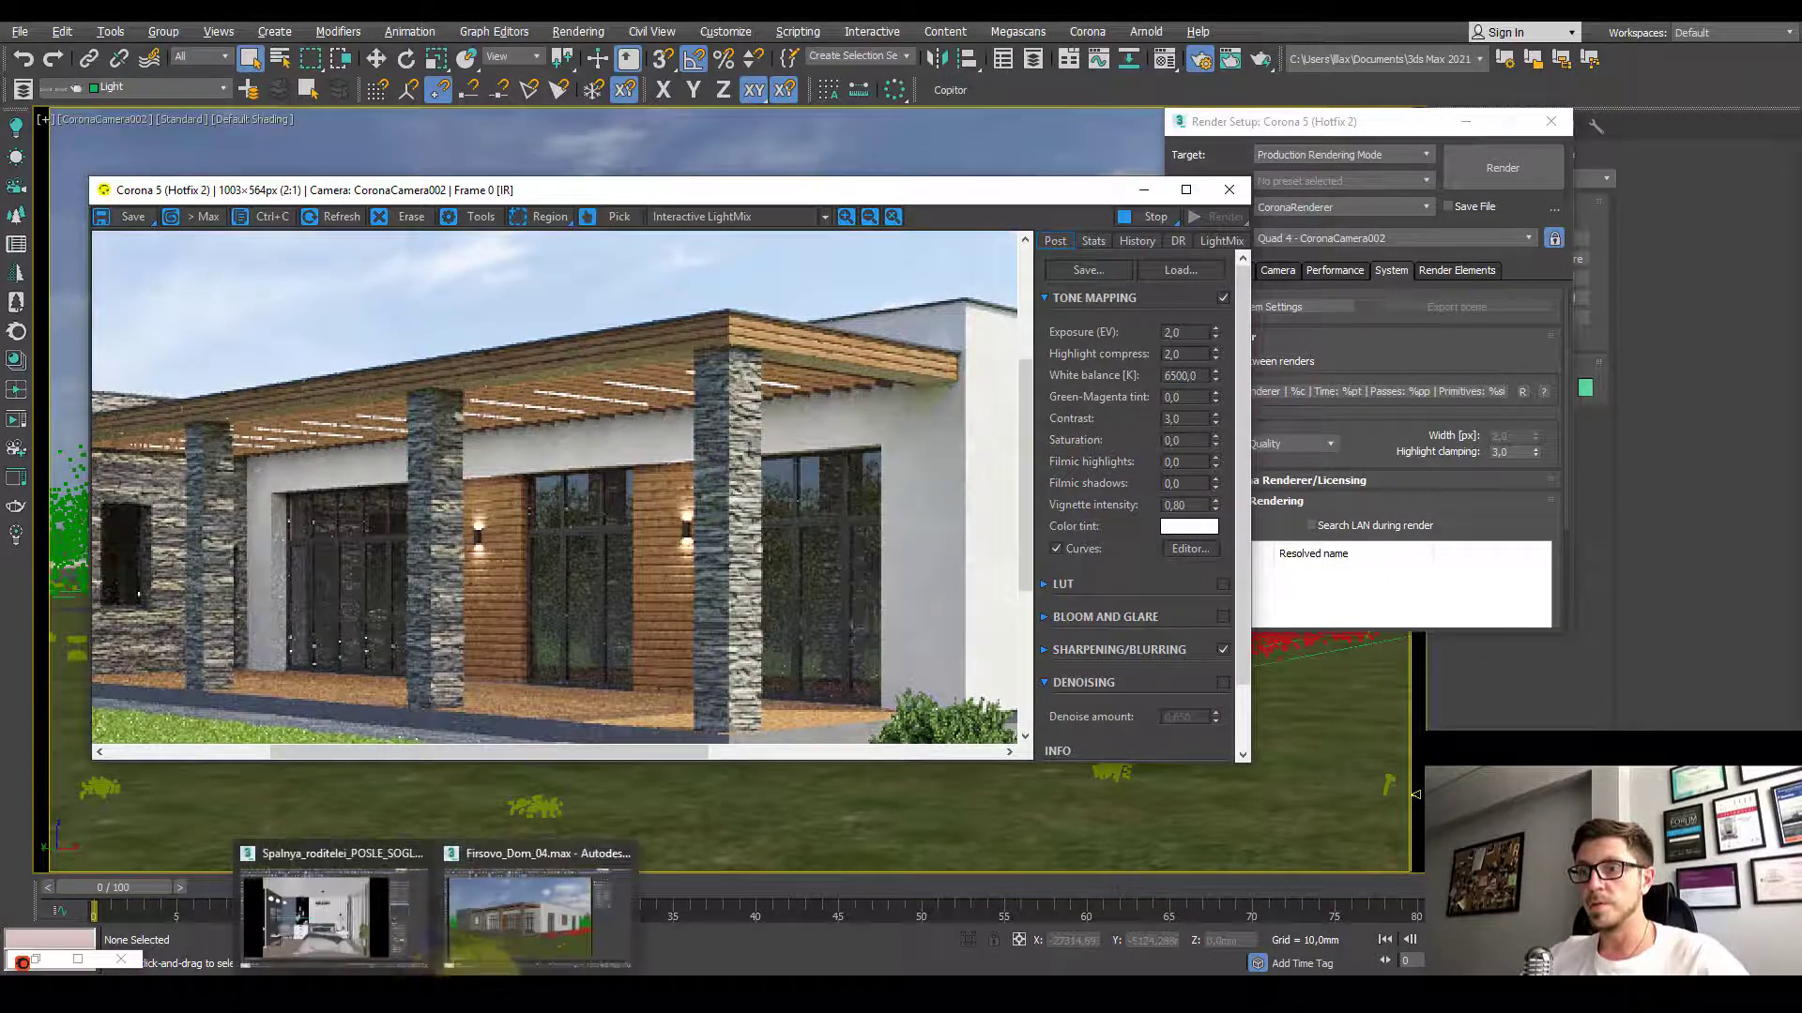
Step: Switch to the bedroom scene, dismiss the error window, and select the bedside wall lamp
{"action": "left_click", "coordinate": [378, 936]}
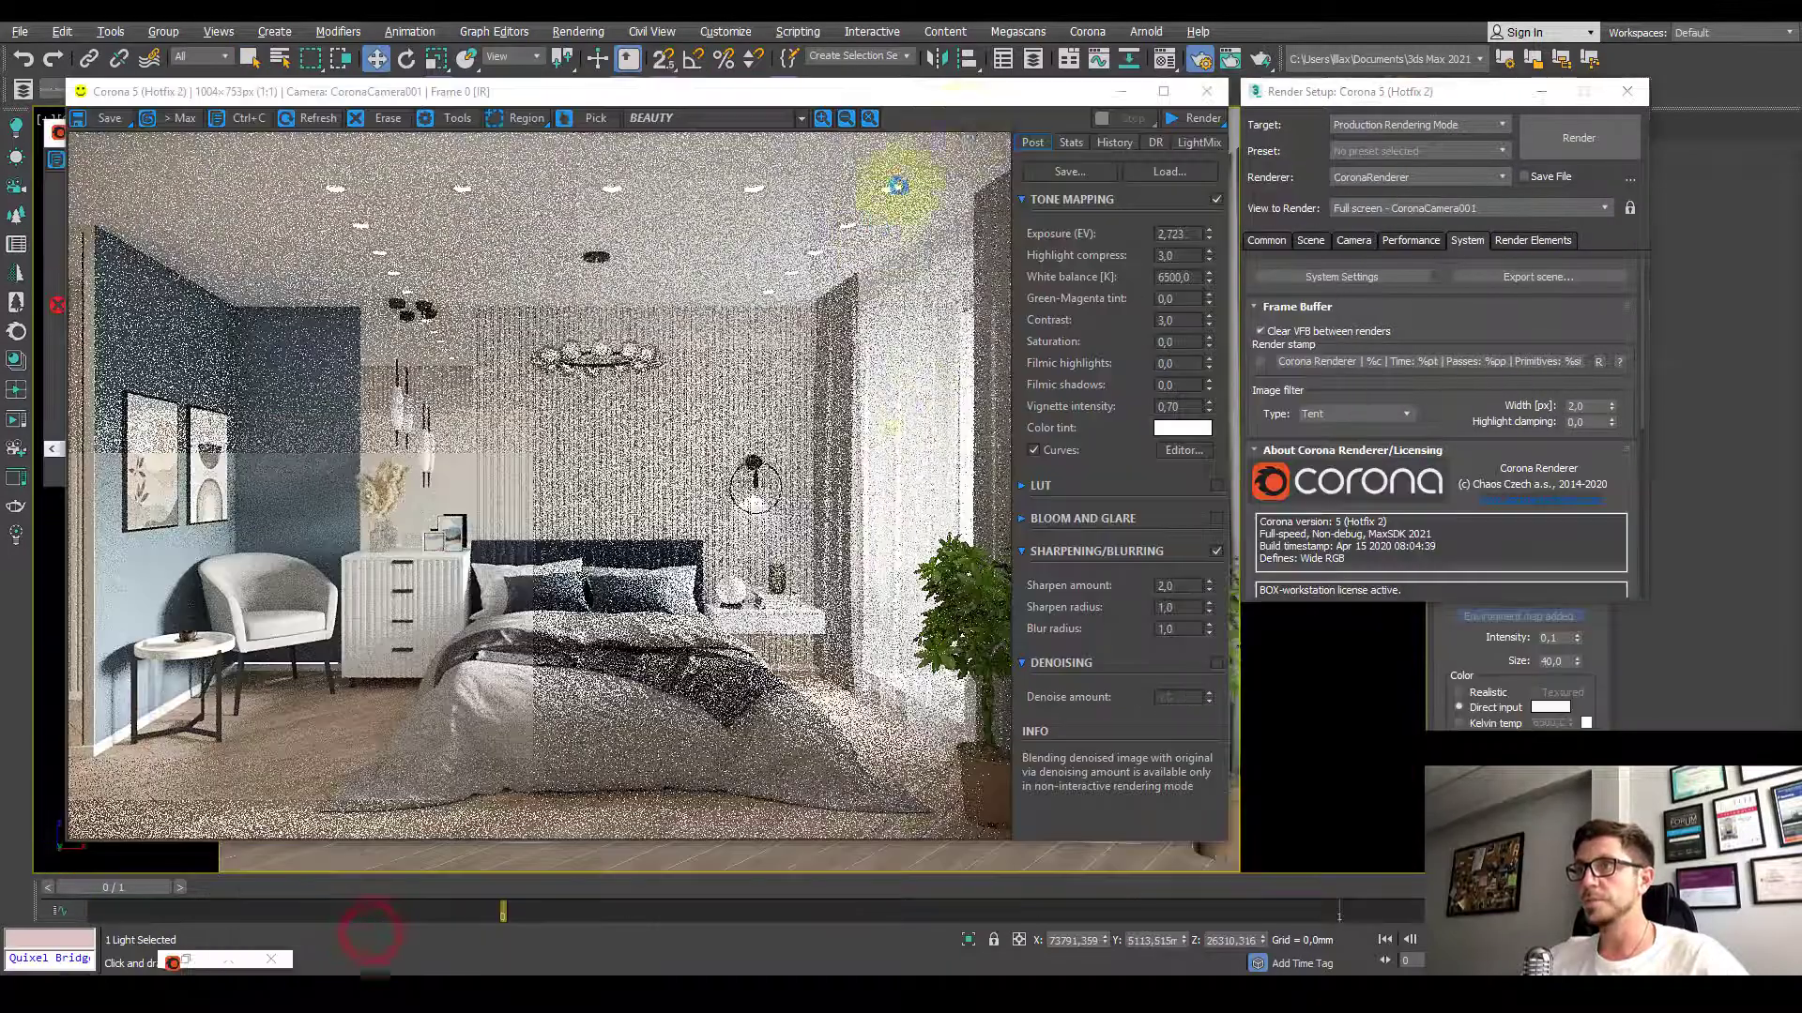
{"action": "left_click_drag", "start_coordinate": [957, 102], "coordinate": [901, 873]}
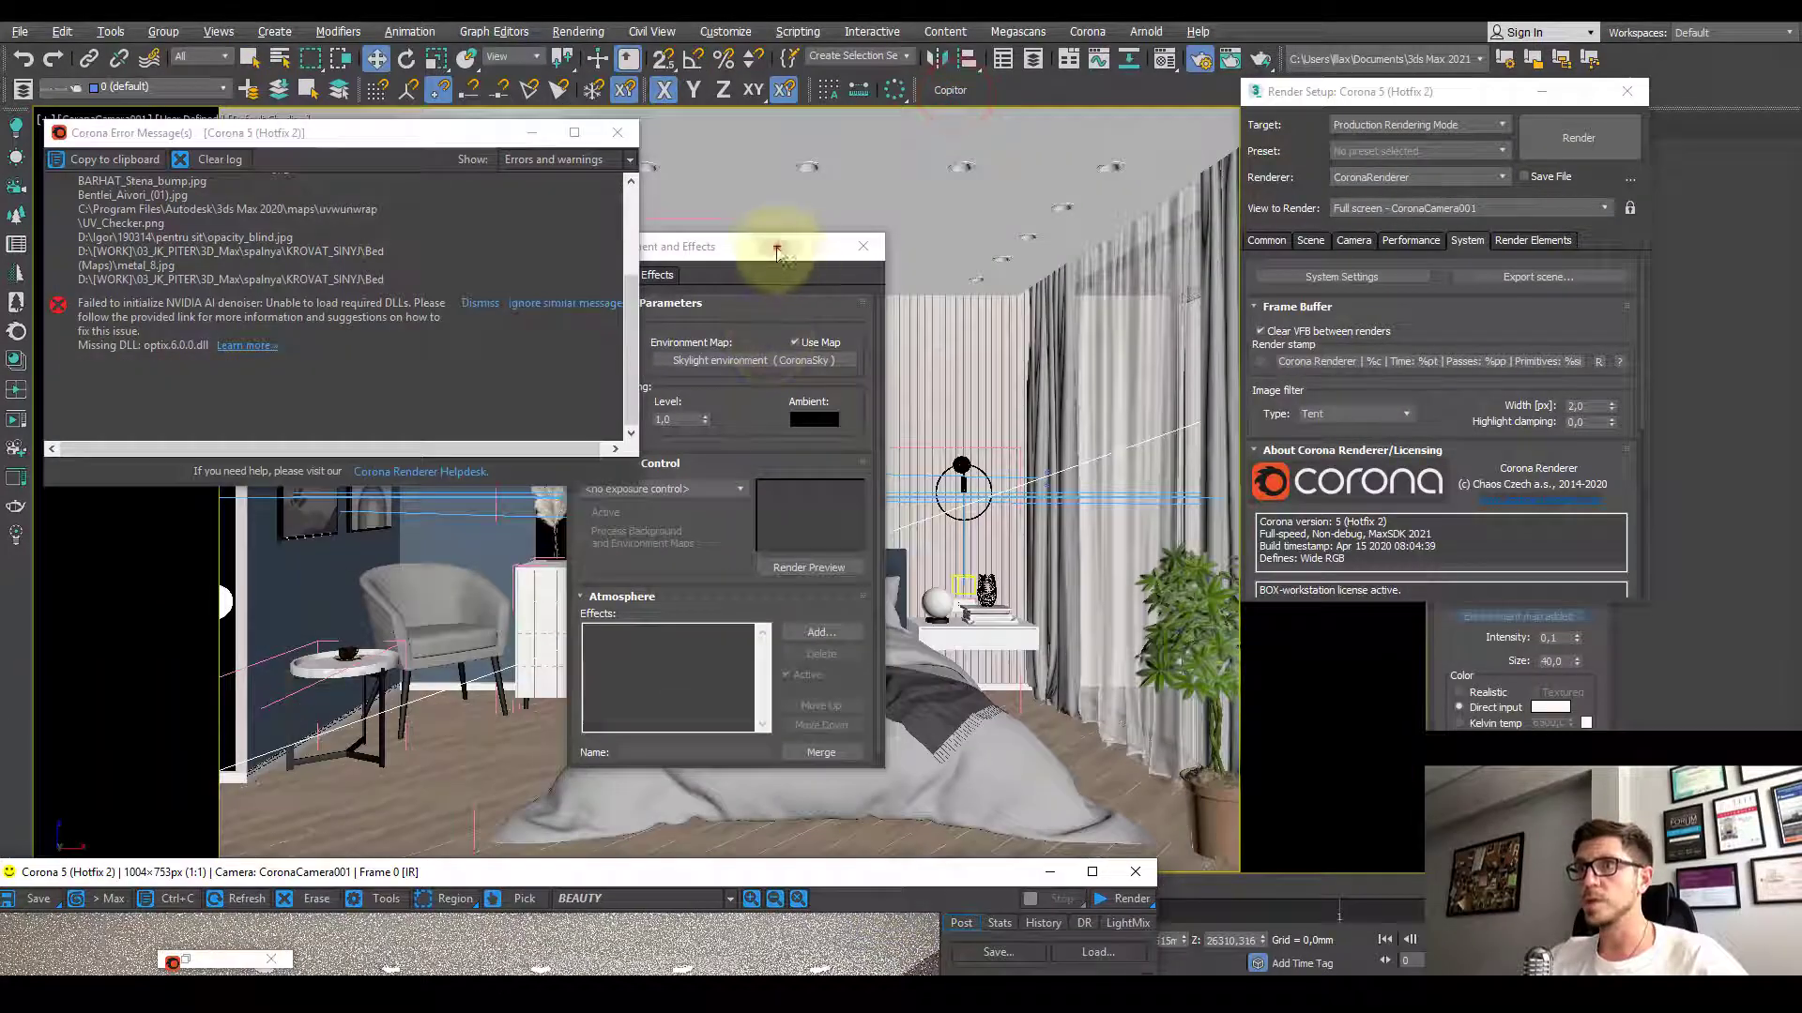
{"action": "left_click", "coordinate": [528, 133]}
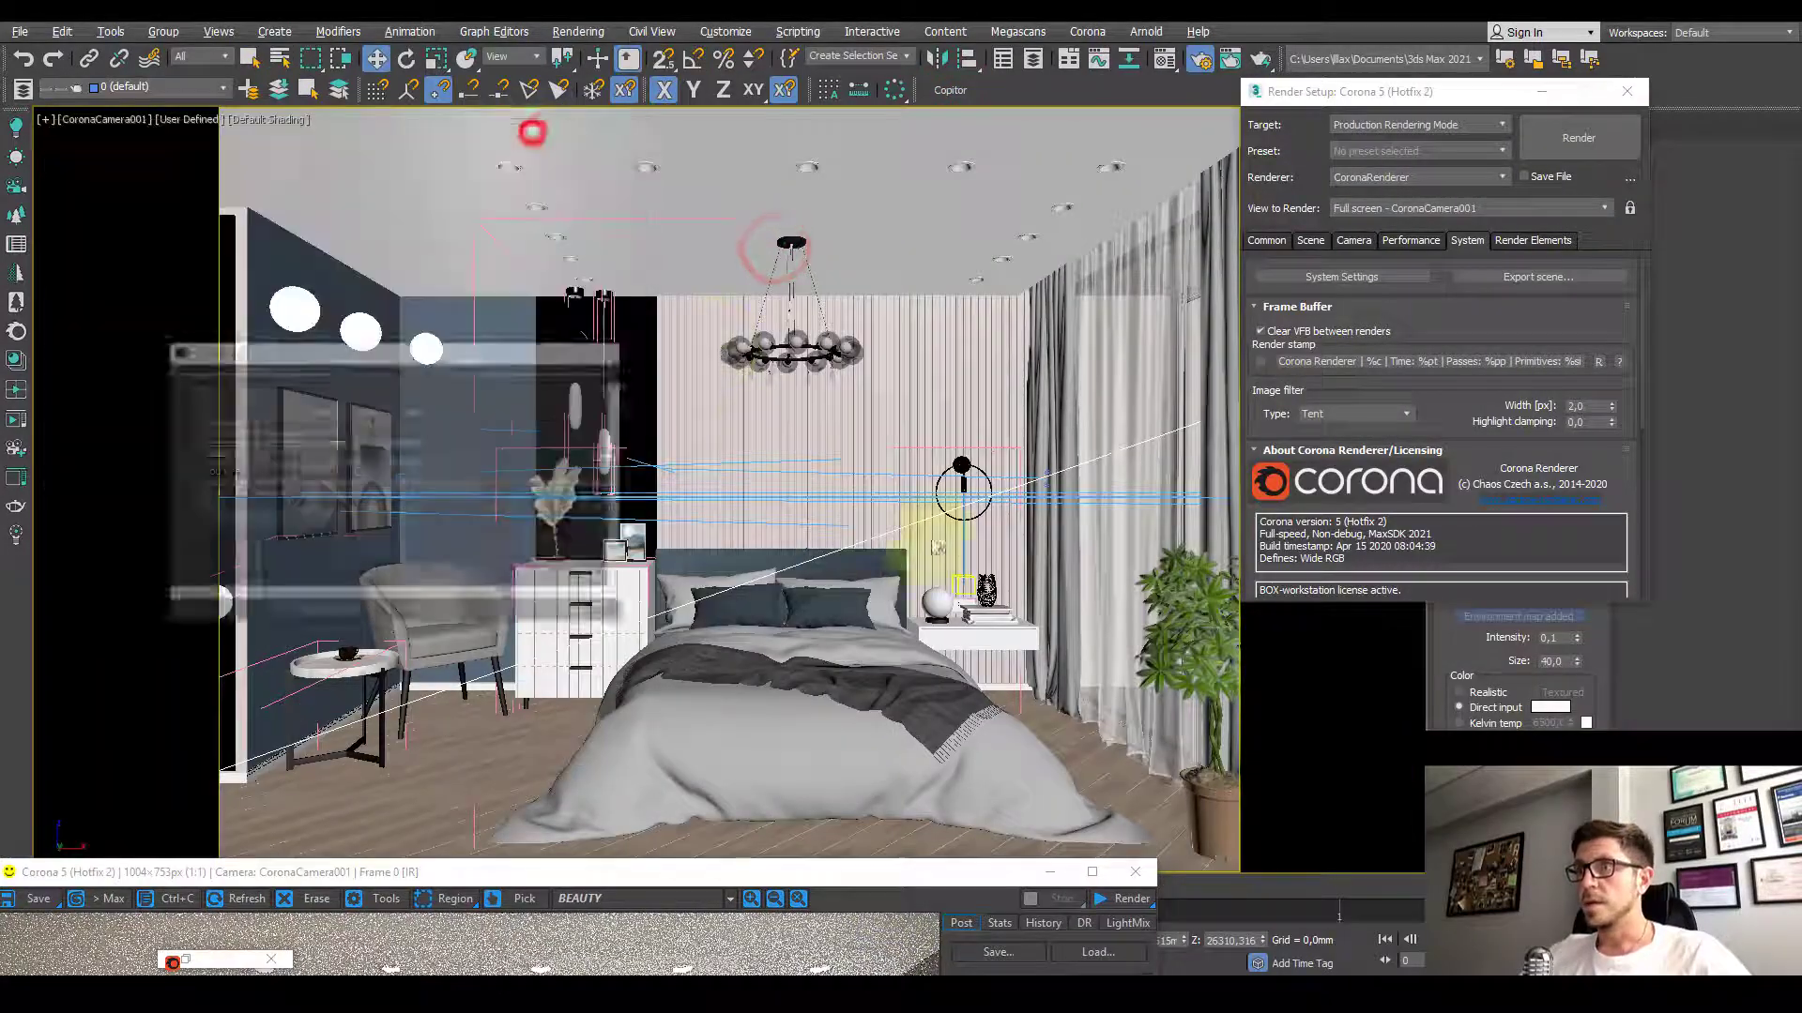
{"action": "left_click", "coordinate": [943, 472]}
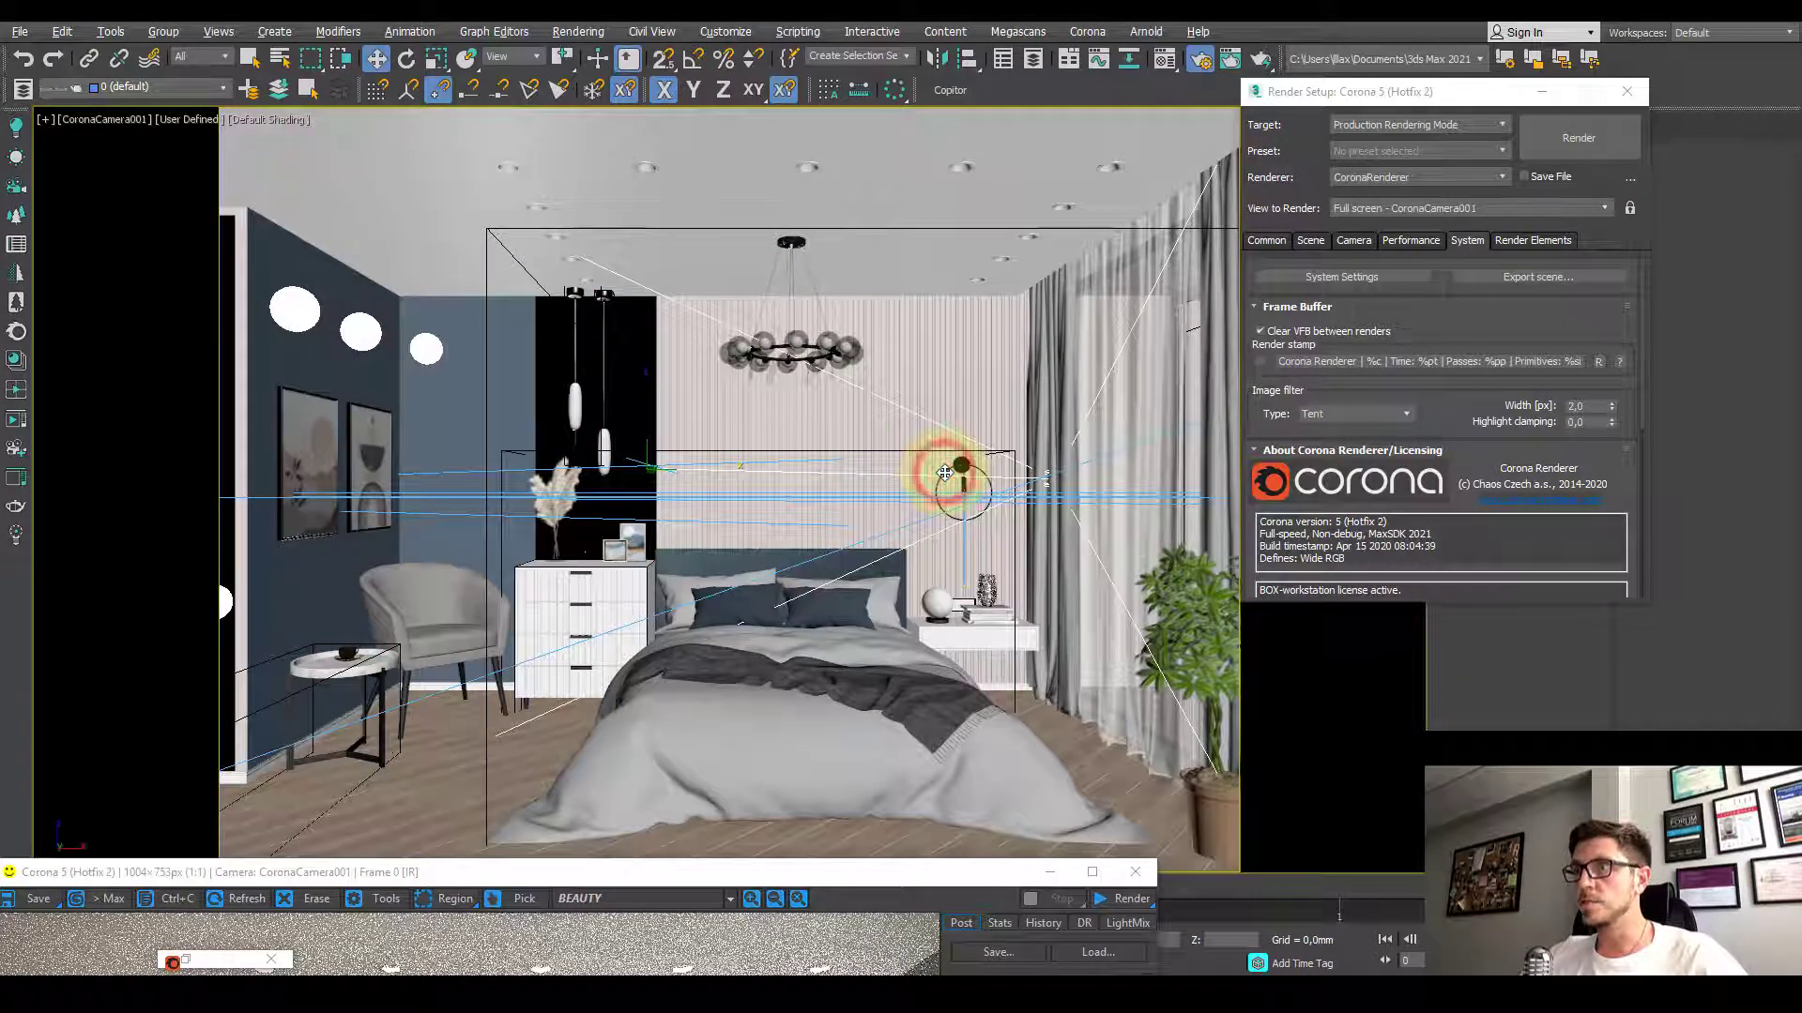
{"action": "left_click", "coordinate": [944, 473]}
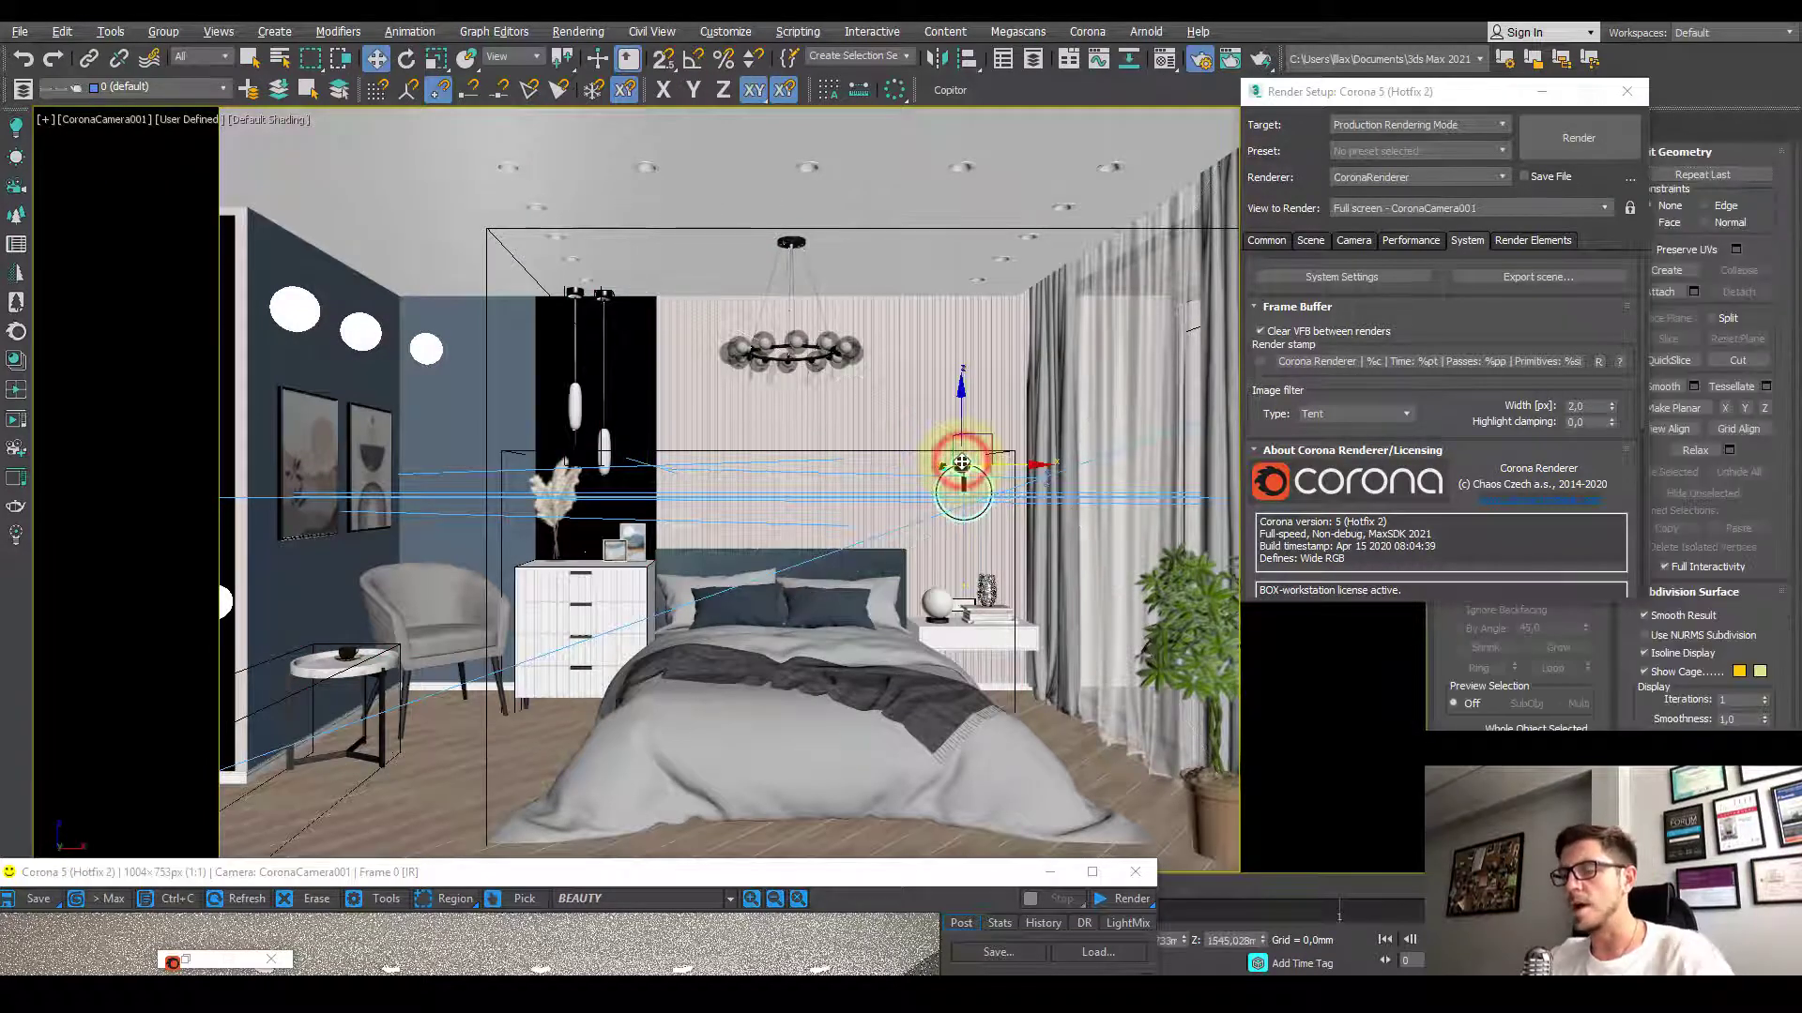
Step: Zoom onto the wall lamp and orbit to an elevated view of lamp and nightstand
{"action": "key", "text": "p"}
{"action": "key", "text": "z"}
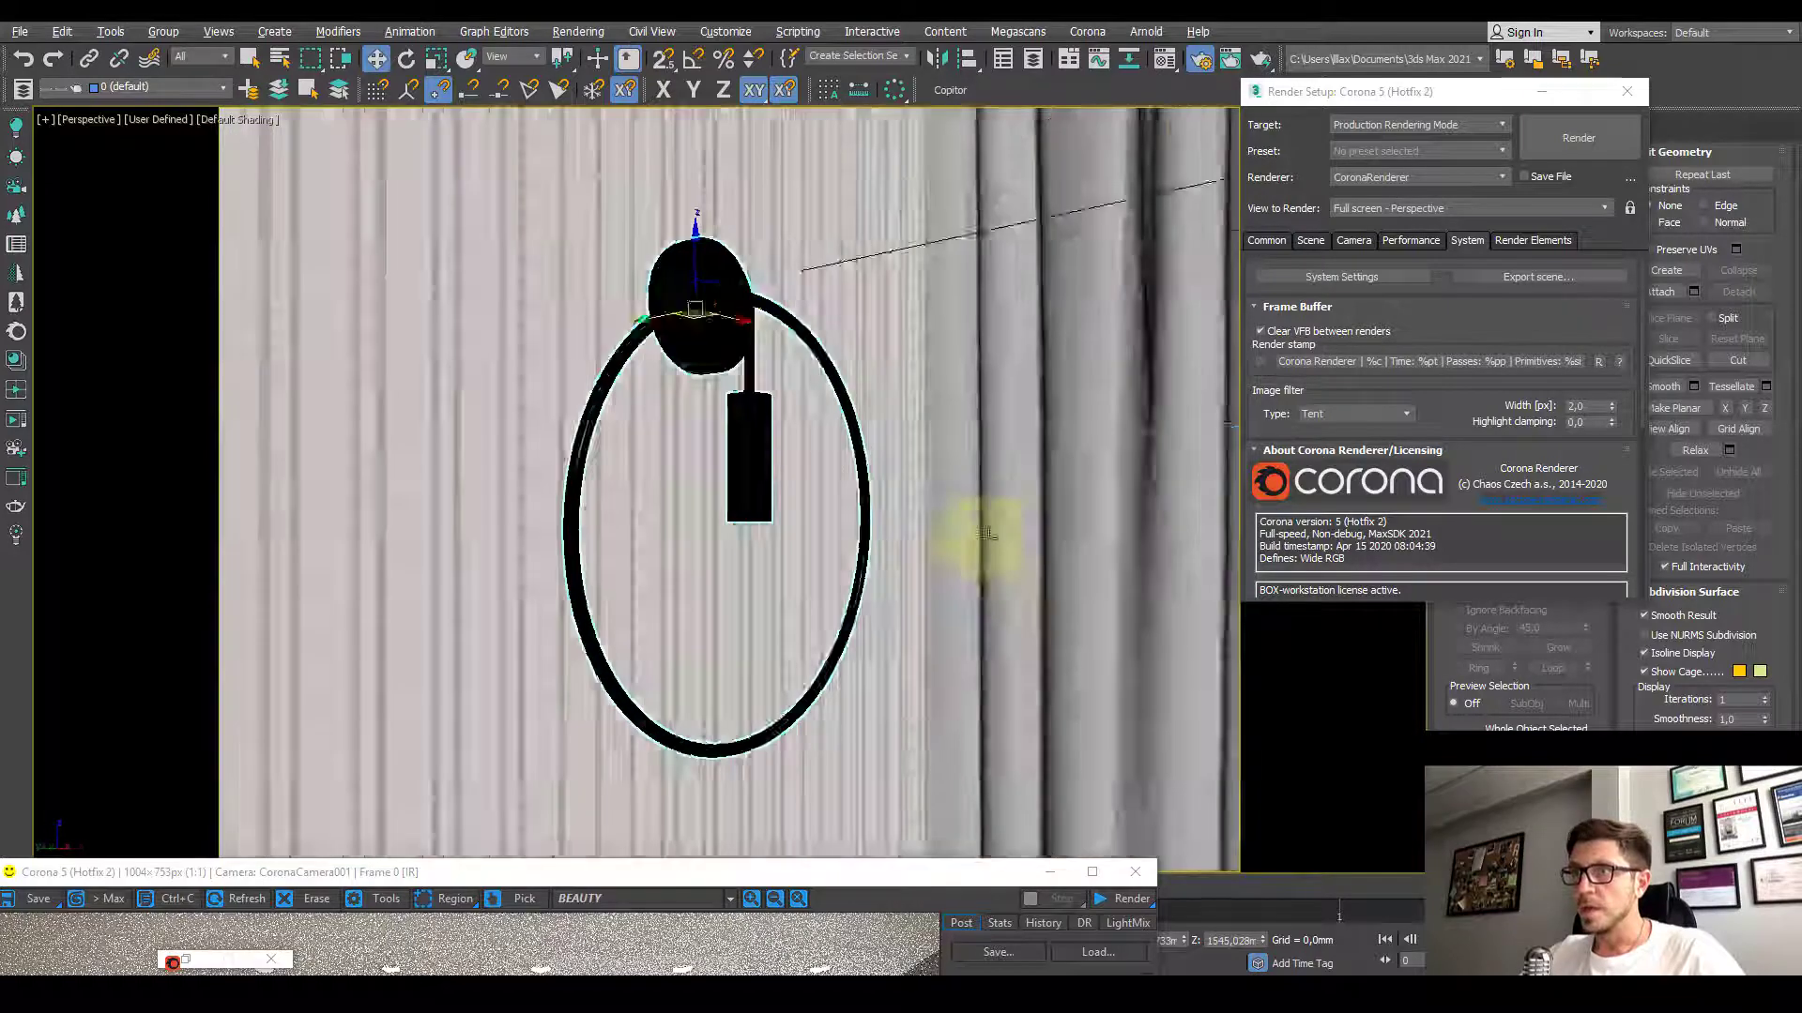
{"action": "mouse_move", "coordinate": [985, 533]}
{"action": "middle_mouse_down", "text": "alt"}
{"action": "mouse_move", "coordinate": [1029, 538]}
{"action": "mouse_move", "coordinate": [1035, 482]}
{"action": "mouse_move", "coordinate": [949, 498]}
{"action": "mouse_move", "coordinate": [807, 388]}
{"action": "middle_mouse_up", "text": "alt"}
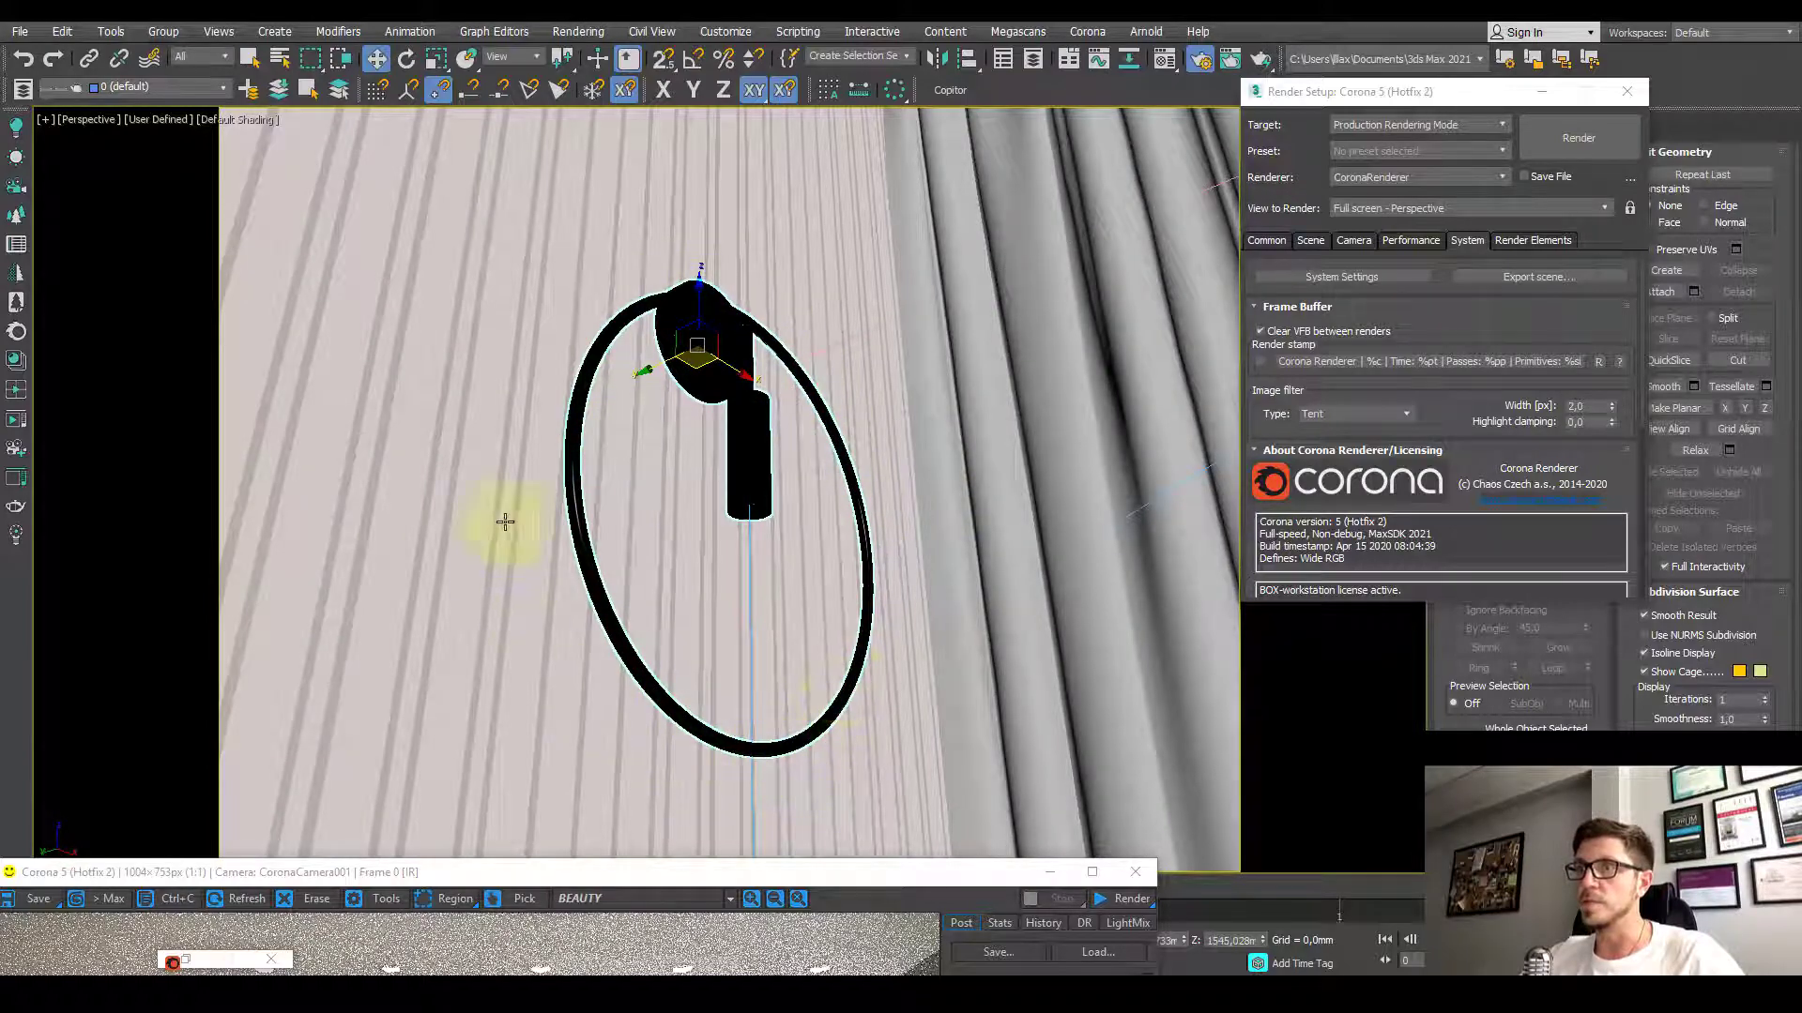
{"action": "middle_click_drag", "start_coordinate": [619, 517], "coordinate": [583, 563], "text": "alt"}
{"action": "scroll", "coordinate": [583, 563], "scroll_direction": "down", "scroll_amount": 2}
{"action": "scroll", "coordinate": [583, 563], "scroll_direction": "down", "scroll_amount": 1}
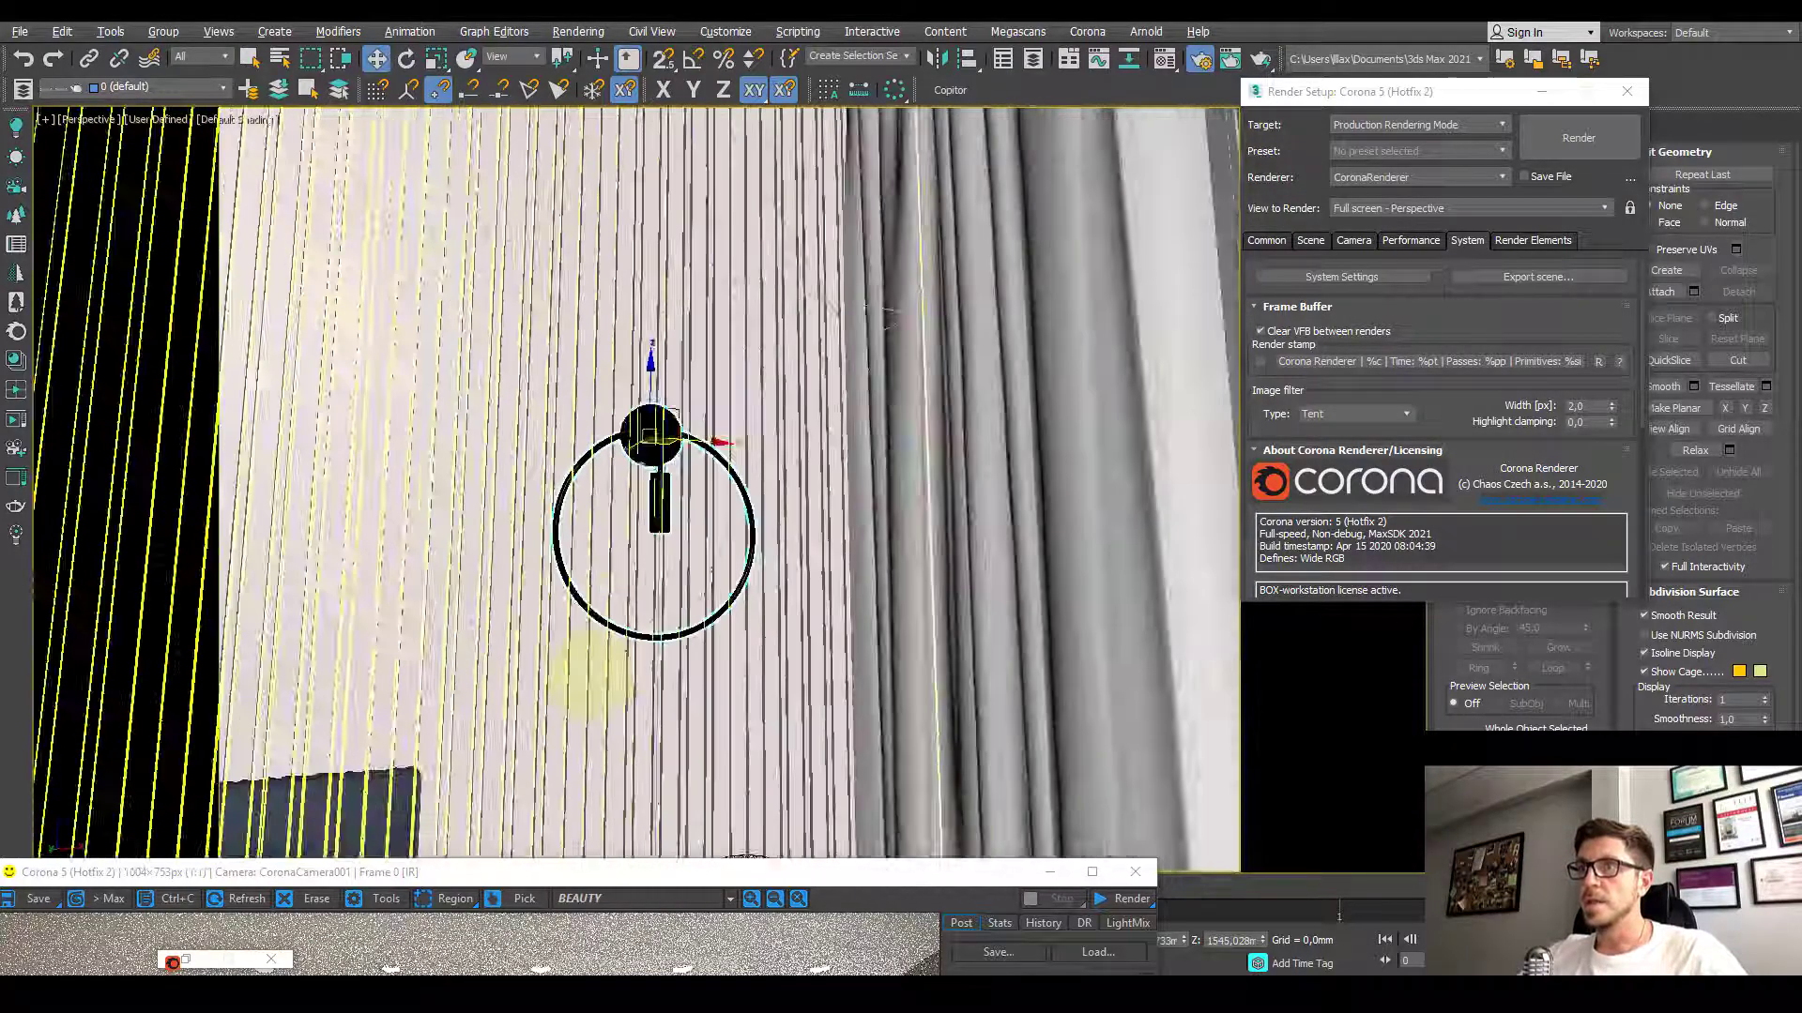
{"action": "scroll", "coordinate": [583, 718], "scroll_direction": "down", "scroll_amount": 2}
{"action": "scroll", "coordinate": [583, 718], "scroll_direction": "down", "scroll_amount": 2}
{"action": "scroll", "coordinate": [604, 723], "scroll_direction": "down", "scroll_amount": 2}
{"action": "mouse_move", "coordinate": [676, 563]}
{"action": "middle_mouse_down", "text": "alt"}
{"action": "mouse_move", "coordinate": [691, 610]}
{"action": "mouse_move", "coordinate": [833, 652]}
{"action": "middle_mouse_up", "text": "alt"}
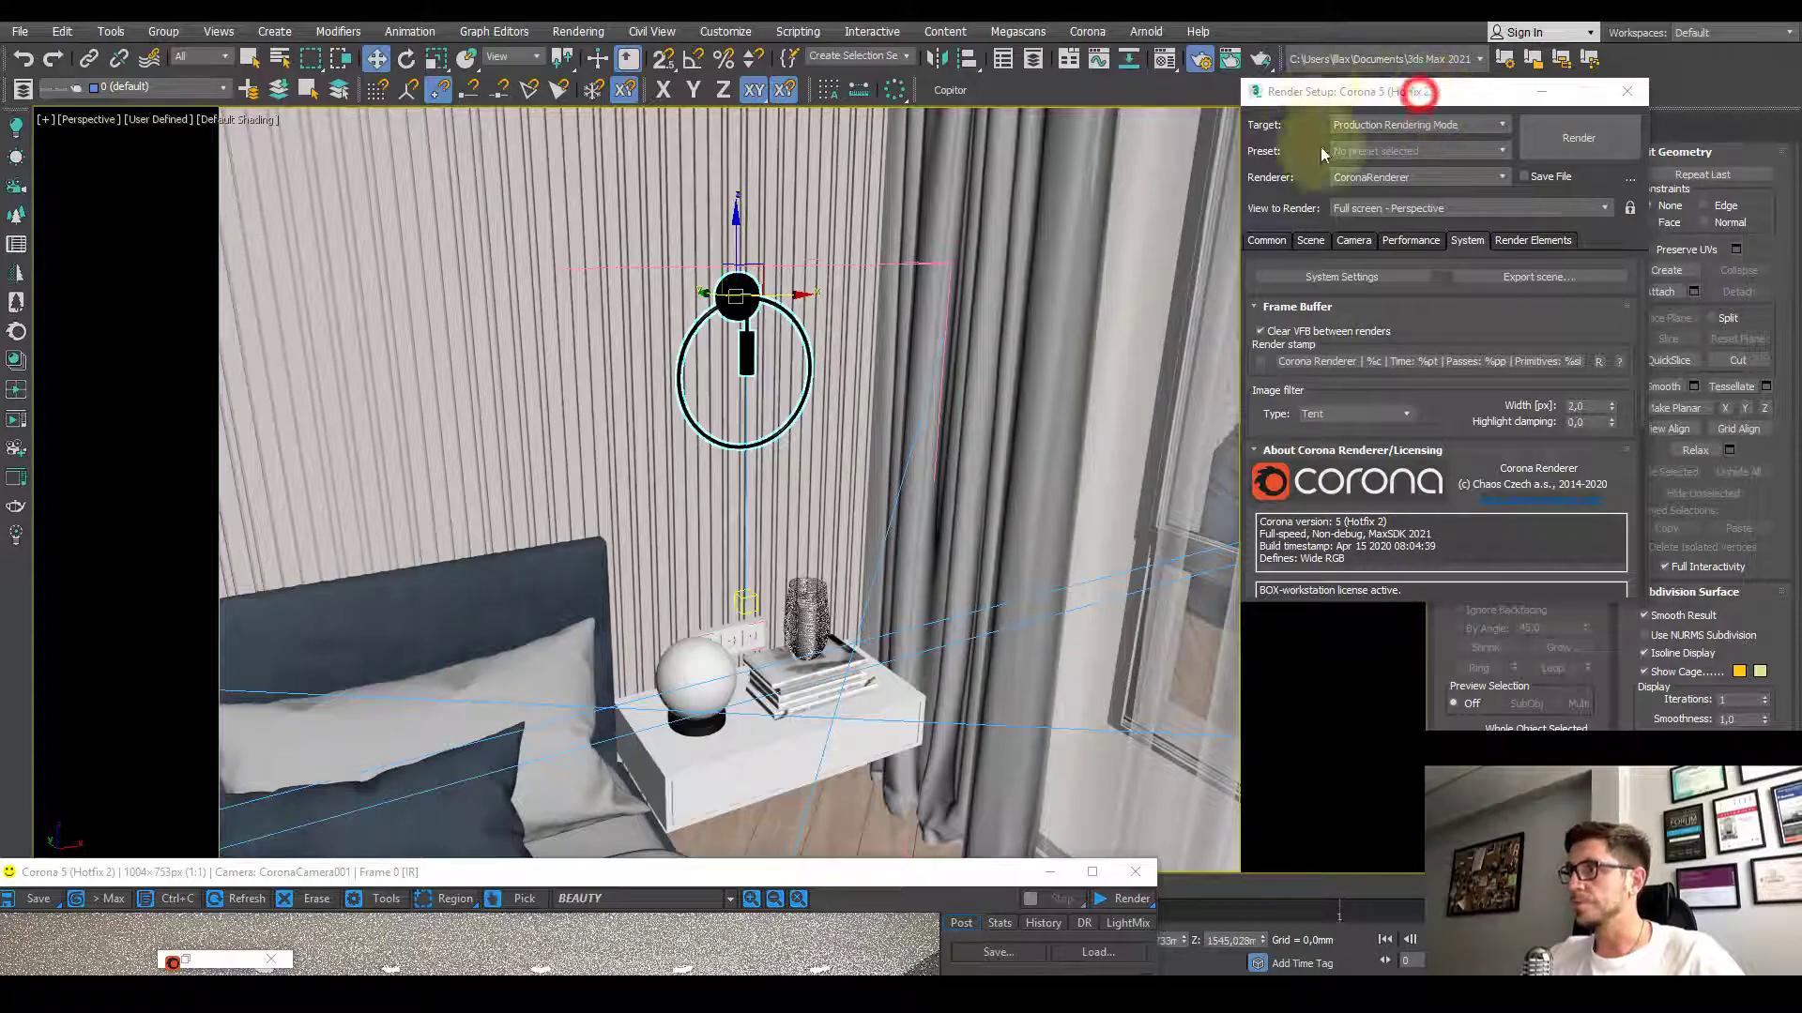
{"action": "left_click_drag", "start_coordinate": [1415, 88], "coordinate": [1299, 85]}
{"action": "left_click", "coordinate": [1473, 413]}
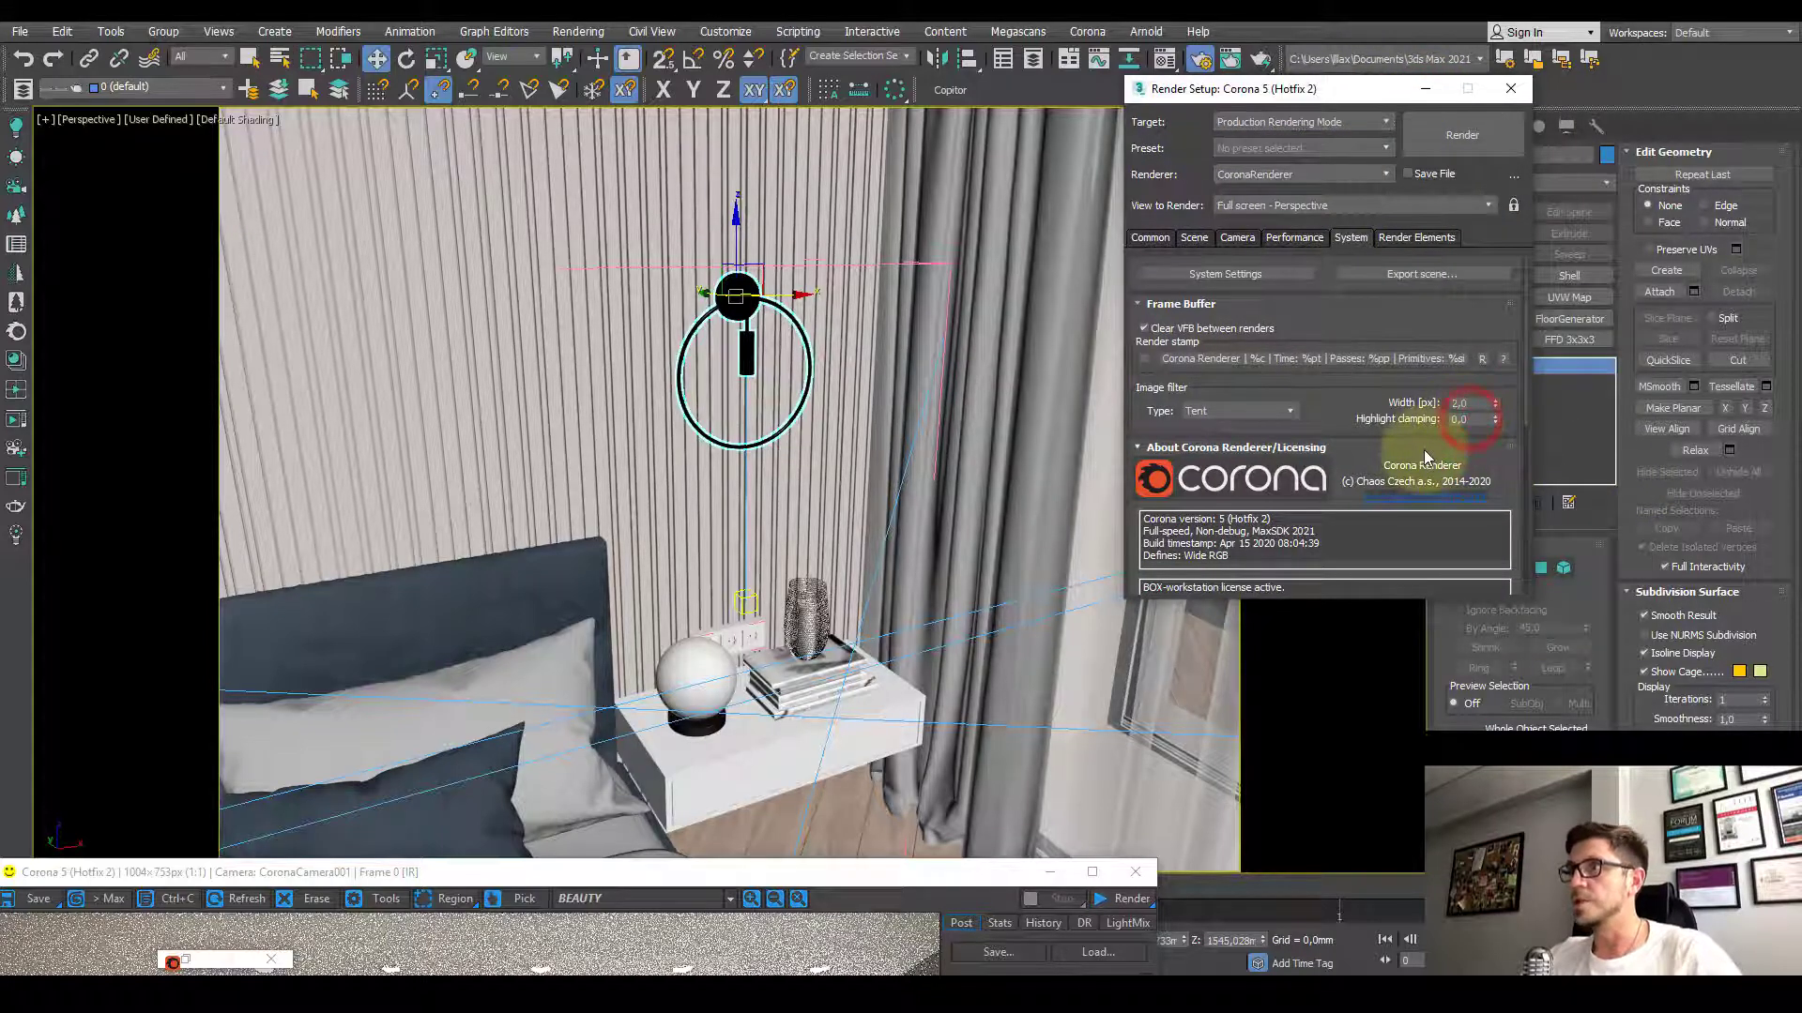
Step: Orbit the Perspective view around the wall lamp, nightstand and bed
{"action": "middle_click_drag", "start_coordinate": [676, 563], "coordinate": [641, 560], "text": "alt"}
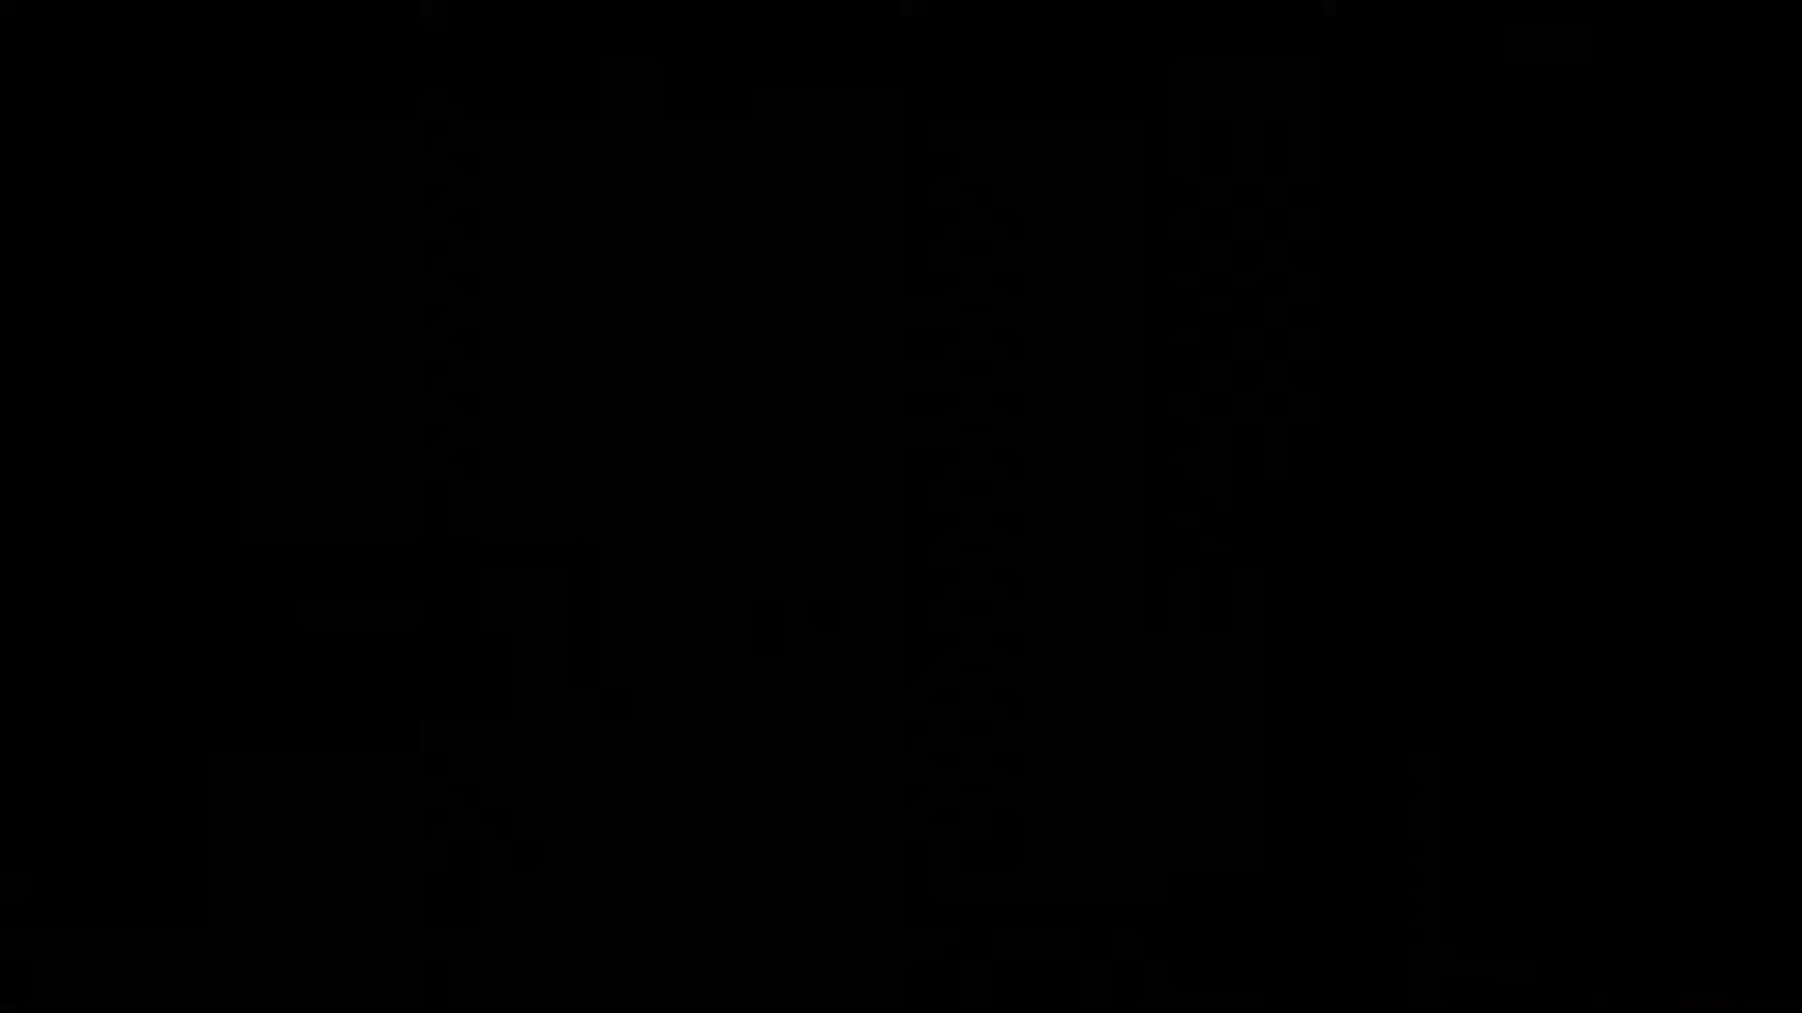